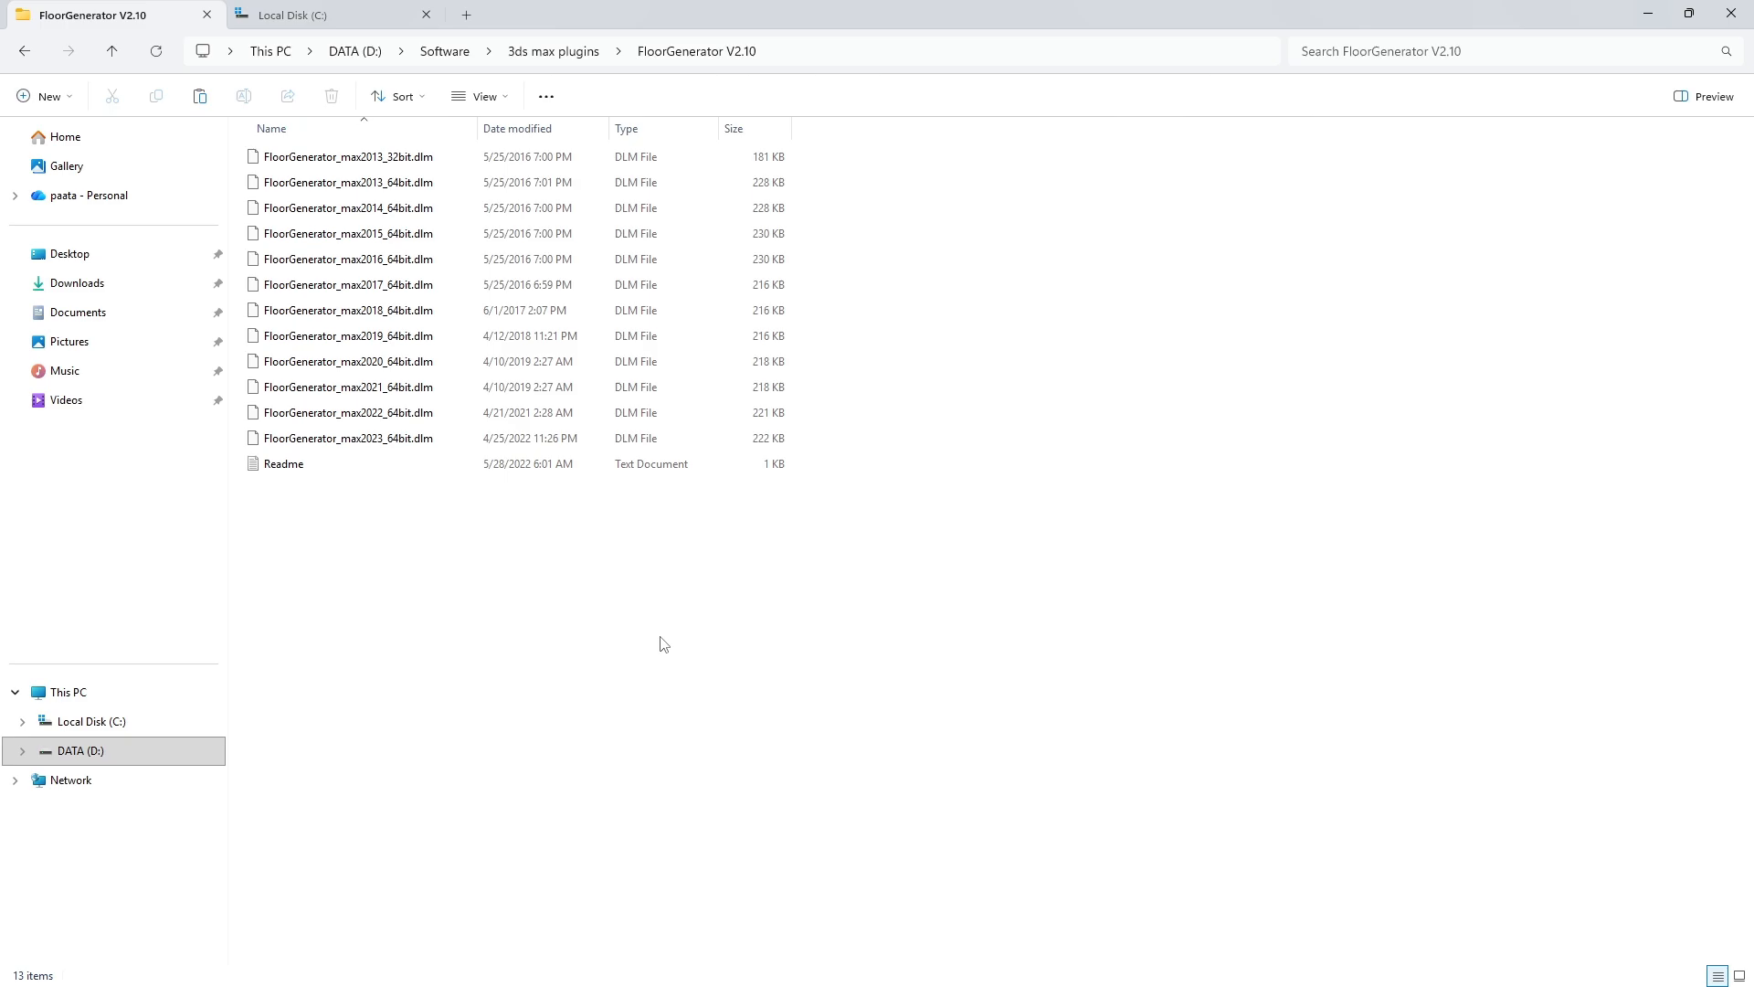
Open the Plugins folder of 3ds Max 2022 under Program Files\Autodesk on the C: drive.
{"action": "right_click", "coordinate": [338, 418]}
{"action": "key", "text": "Escape"}
{"action": "left_click", "coordinate": [274, 16]}
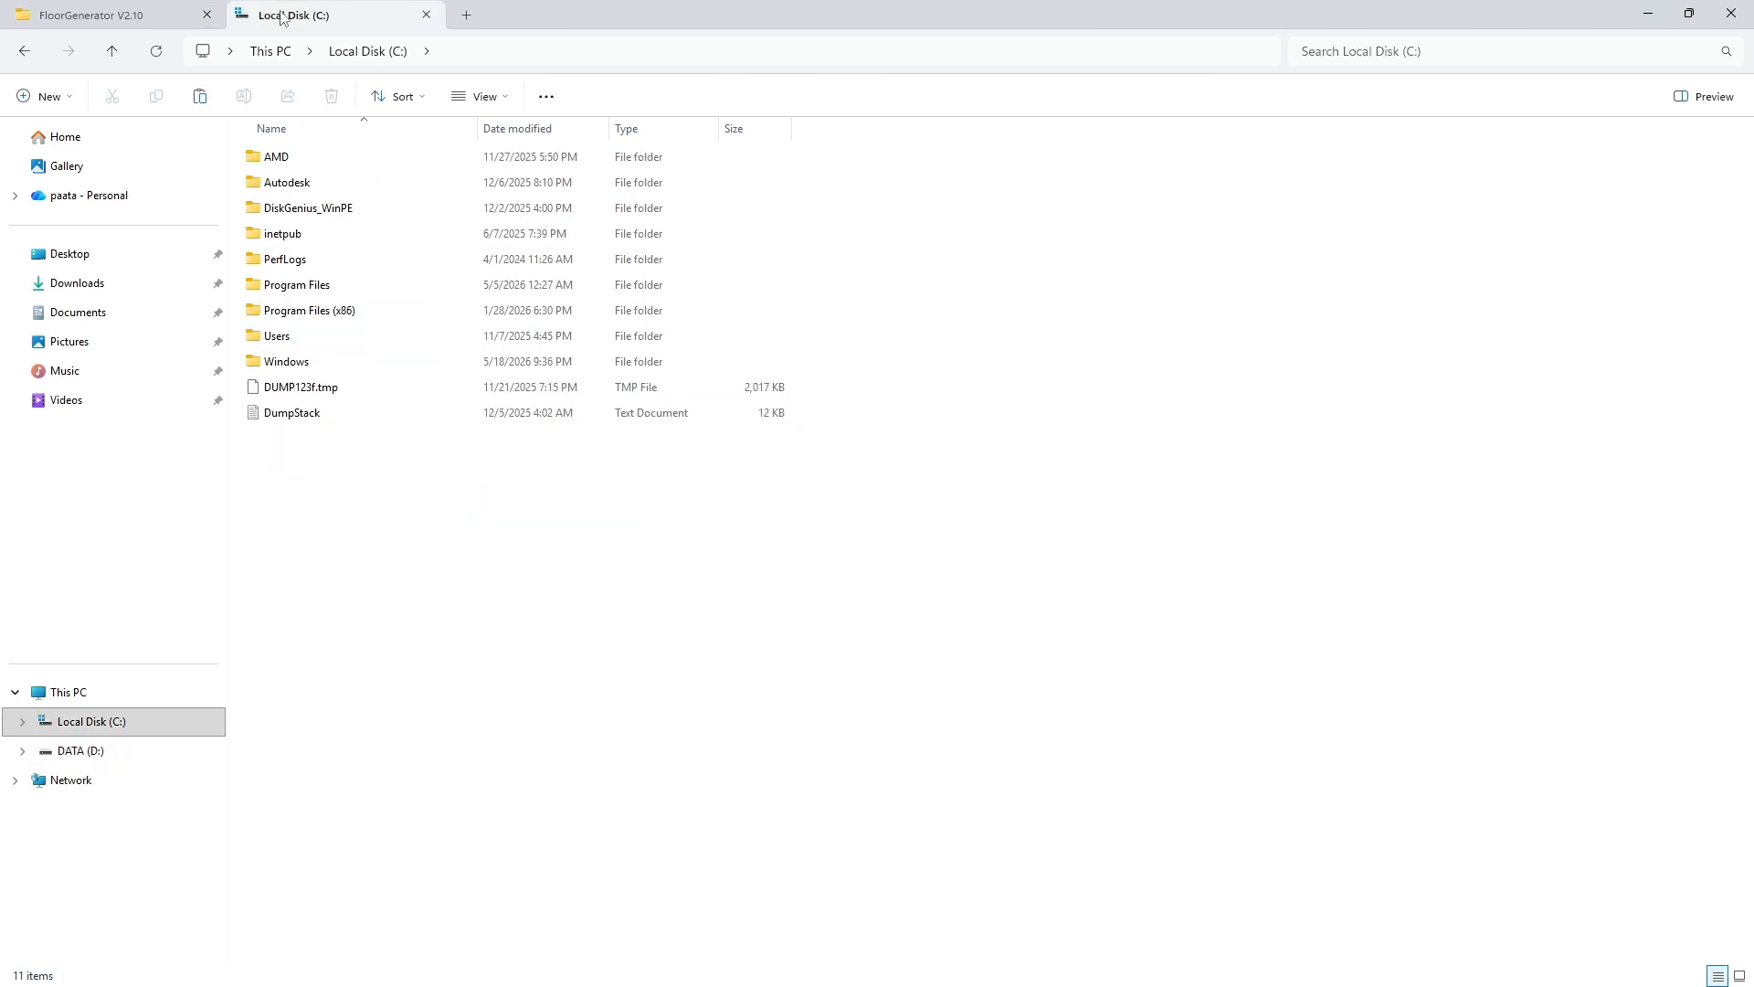
{"action": "double_click", "coordinate": [310, 286]}
{"action": "left_click", "coordinate": [325, 234]}
{"action": "double_click", "coordinate": [324, 233]}
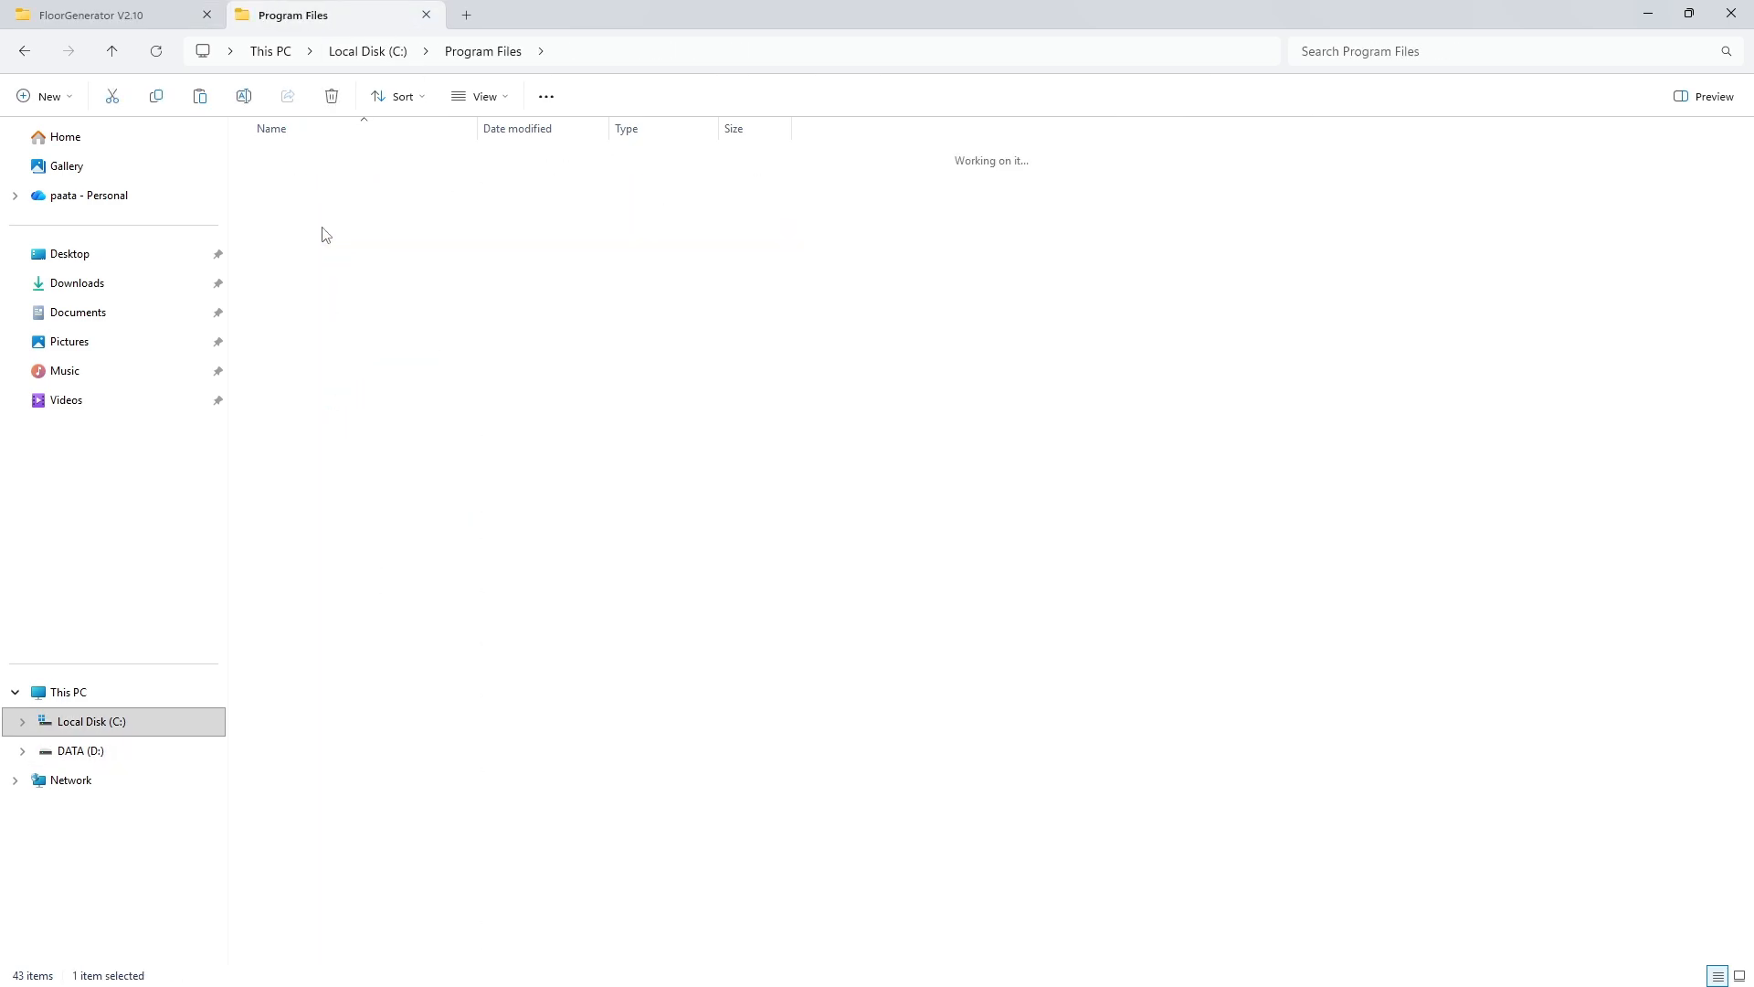
{"action": "double_click", "coordinate": [318, 184]}
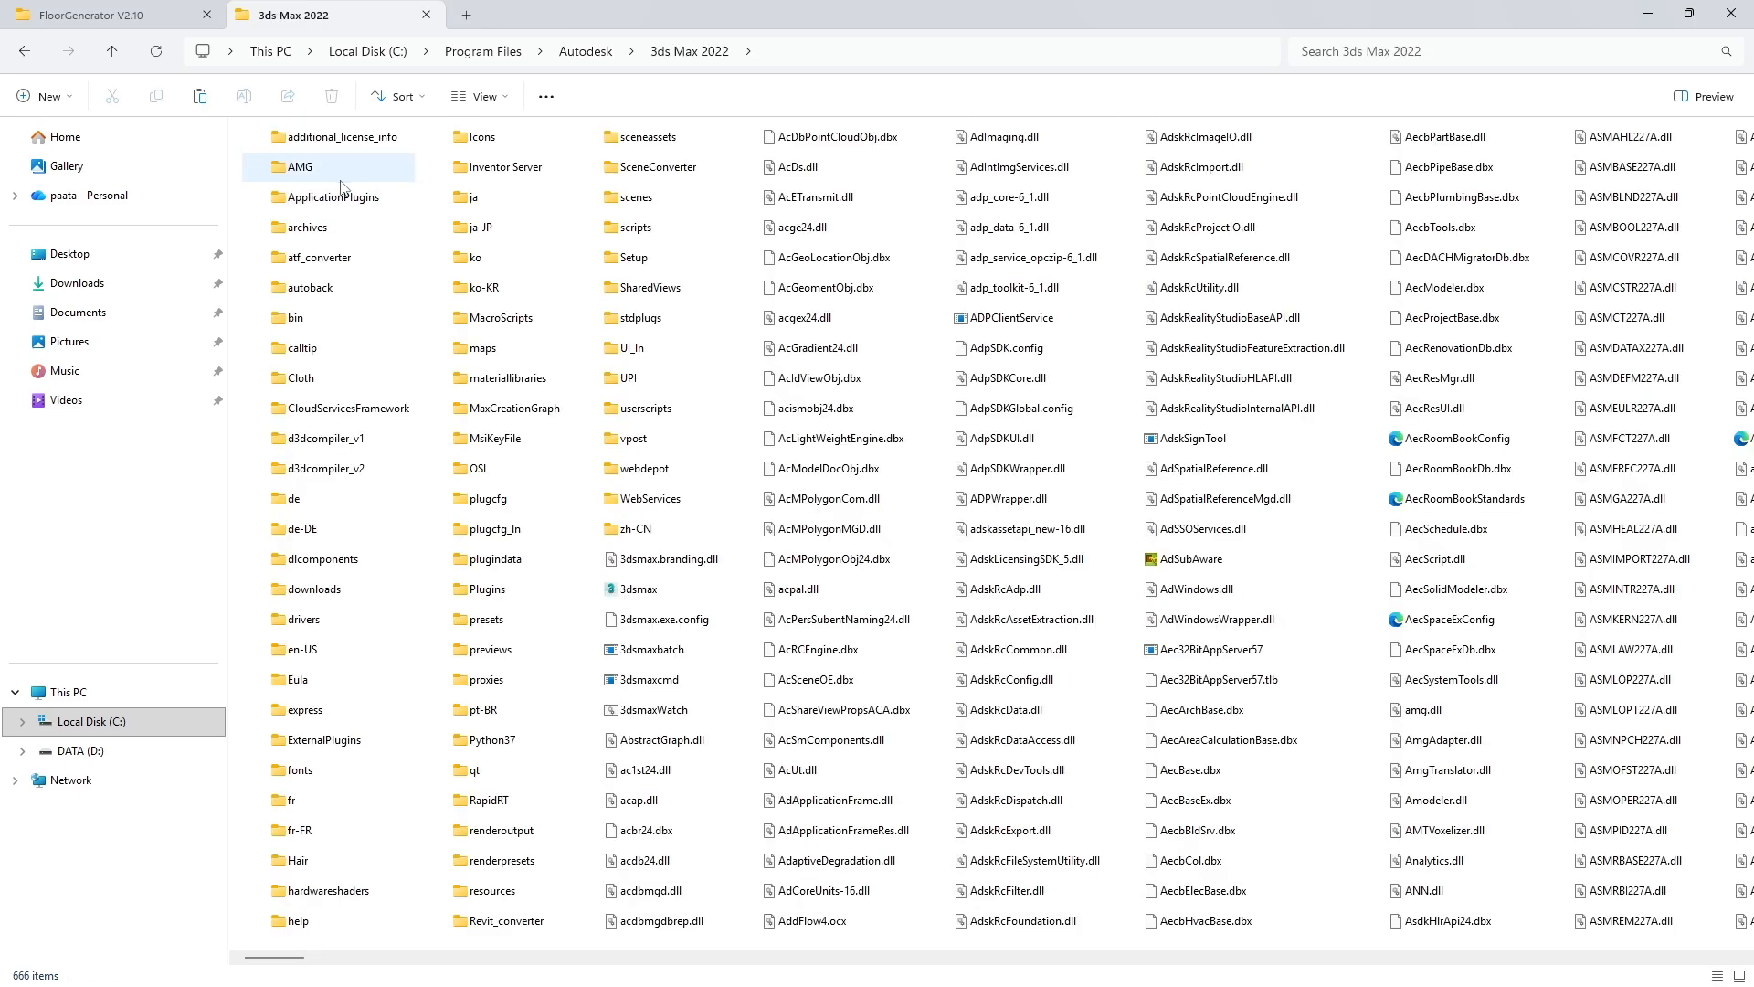
{"action": "double_click", "coordinate": [493, 592]}
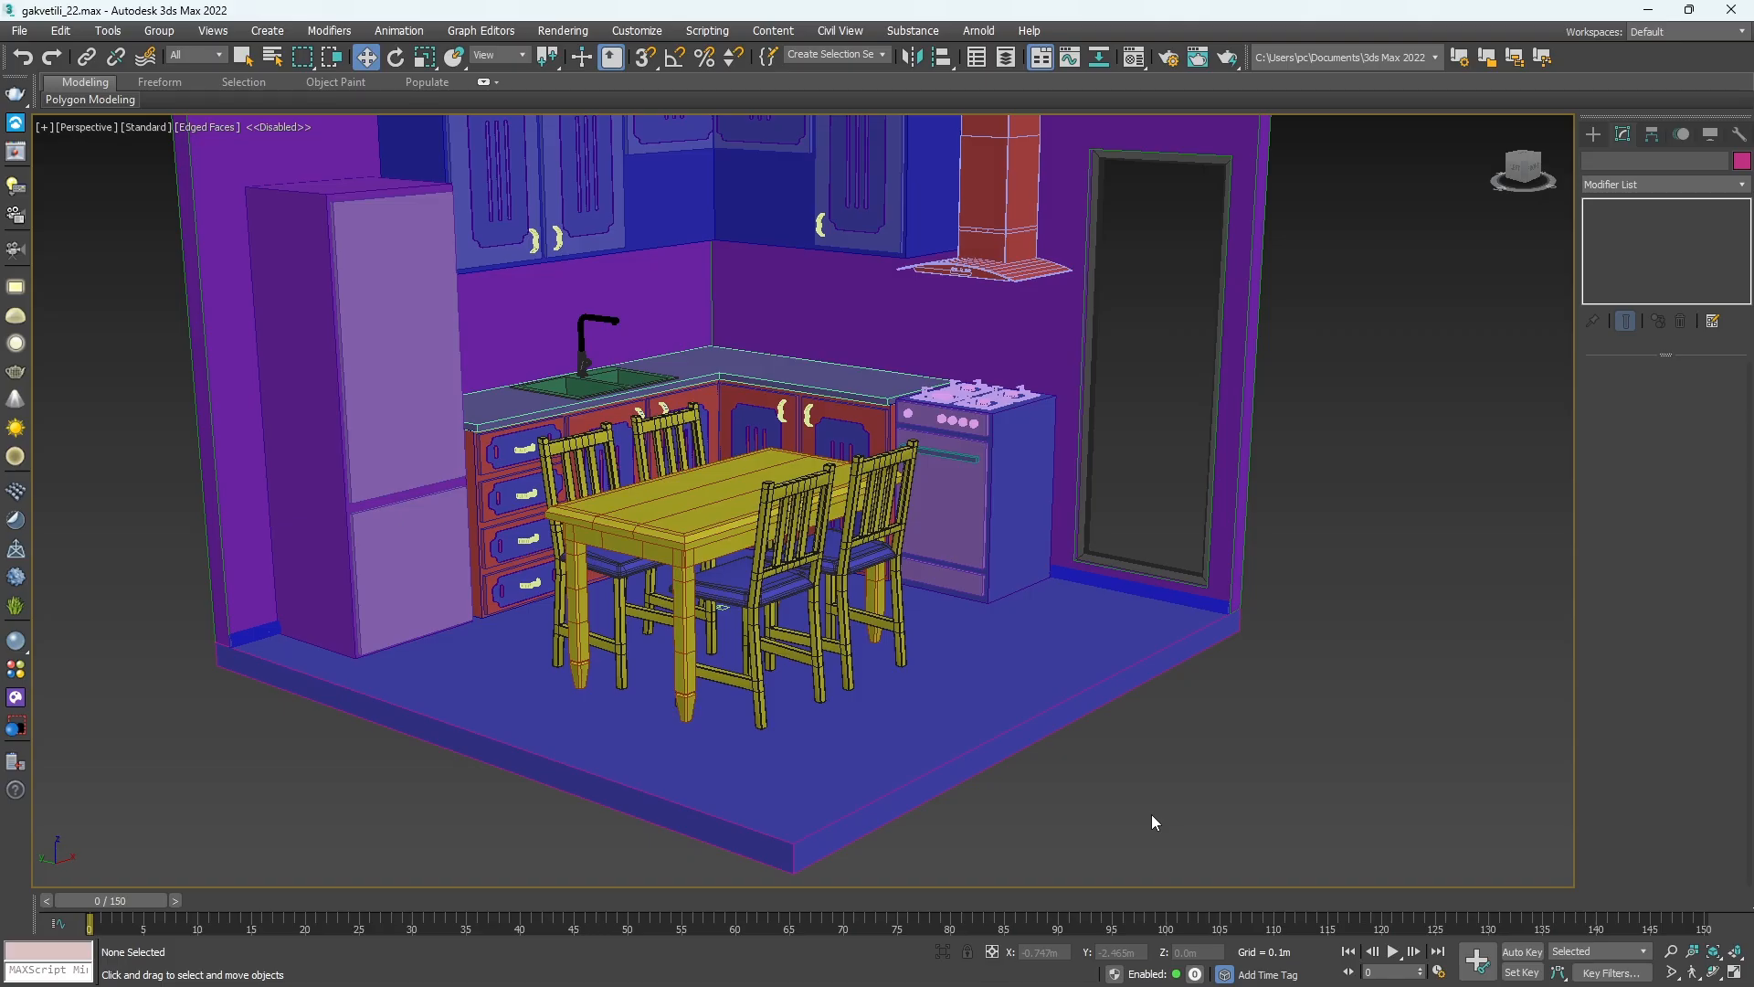
Switch to 3ds Max and isolate the floor slab beneath the kitchen furniture, keeping it selected.
{"action": "left_click", "coordinate": [905, 718]}
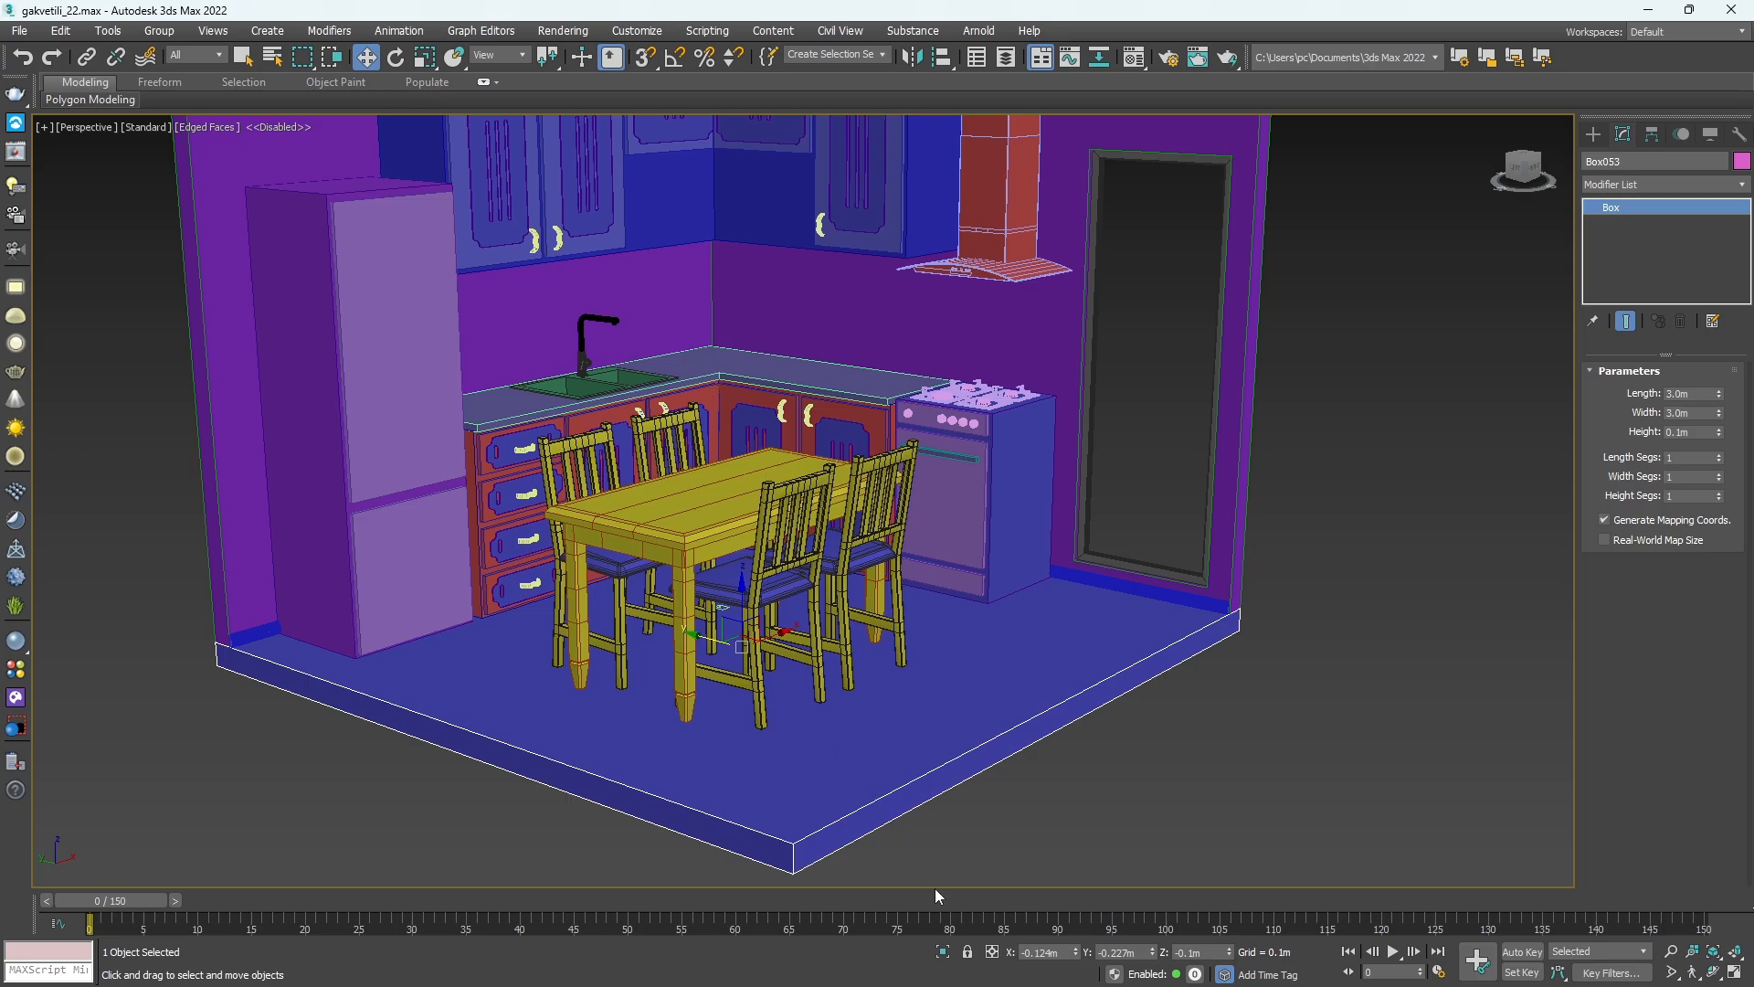
{"action": "left_click", "coordinate": [944, 952]}
{"action": "middle_click_drag", "start_coordinate": [1153, 773], "coordinate": [1081, 671], "text": "alt"}
{"action": "left_click", "coordinate": [1158, 800]}
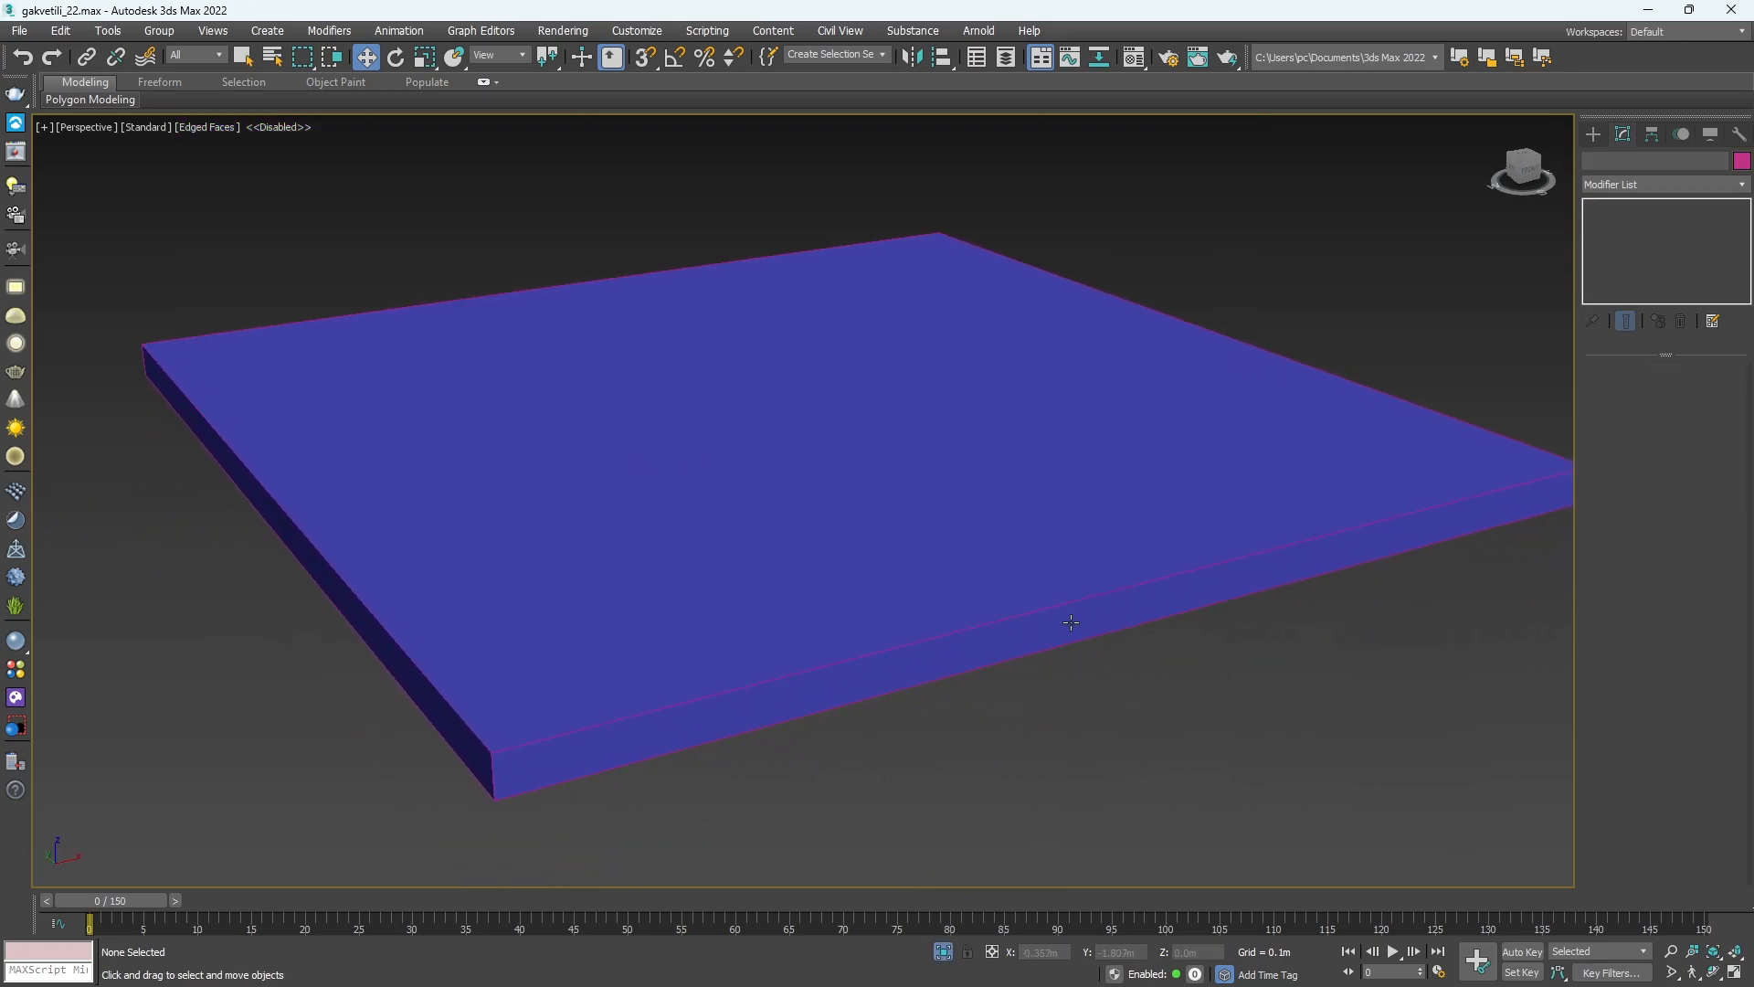
{"action": "left_click", "coordinate": [1071, 621]}
{"action": "middle_click_drag", "start_coordinate": [1115, 576], "coordinate": [1476, 246], "text": "alt"}
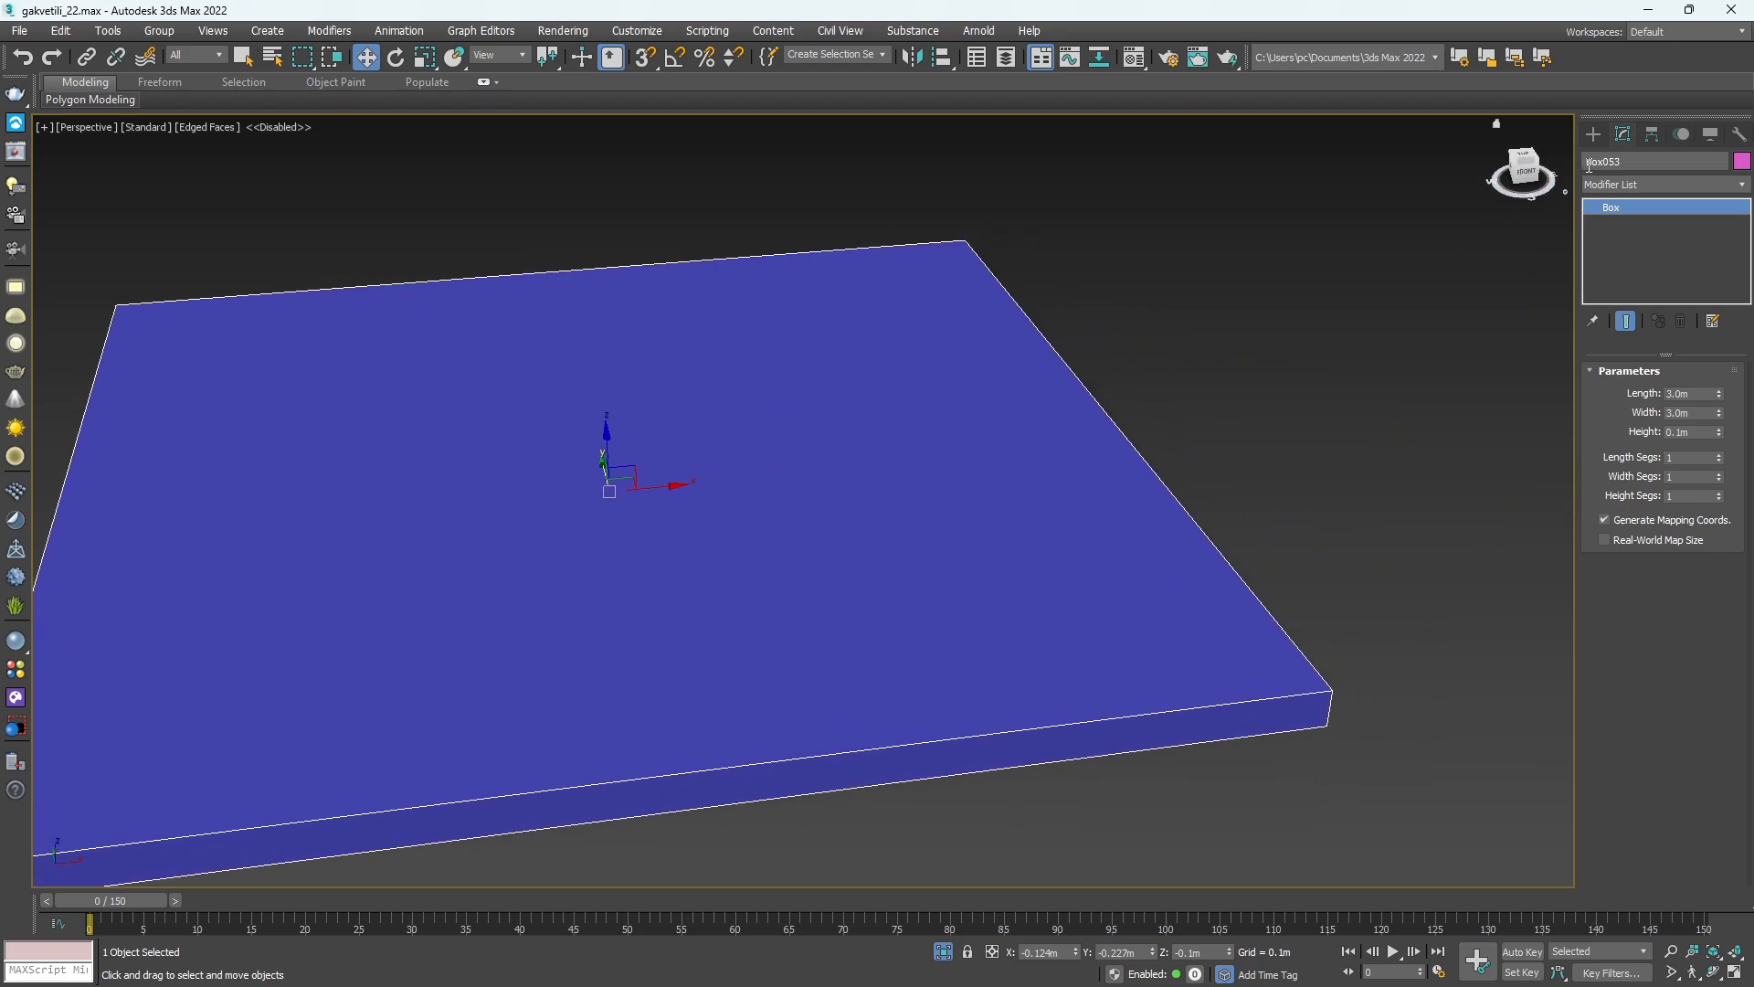
{"action": "left_click", "coordinate": [1592, 135]}
{"action": "middle_click_drag", "start_coordinate": [1495, 434], "coordinate": [1351, 465]}
{"action": "left_click", "coordinate": [1595, 164]}
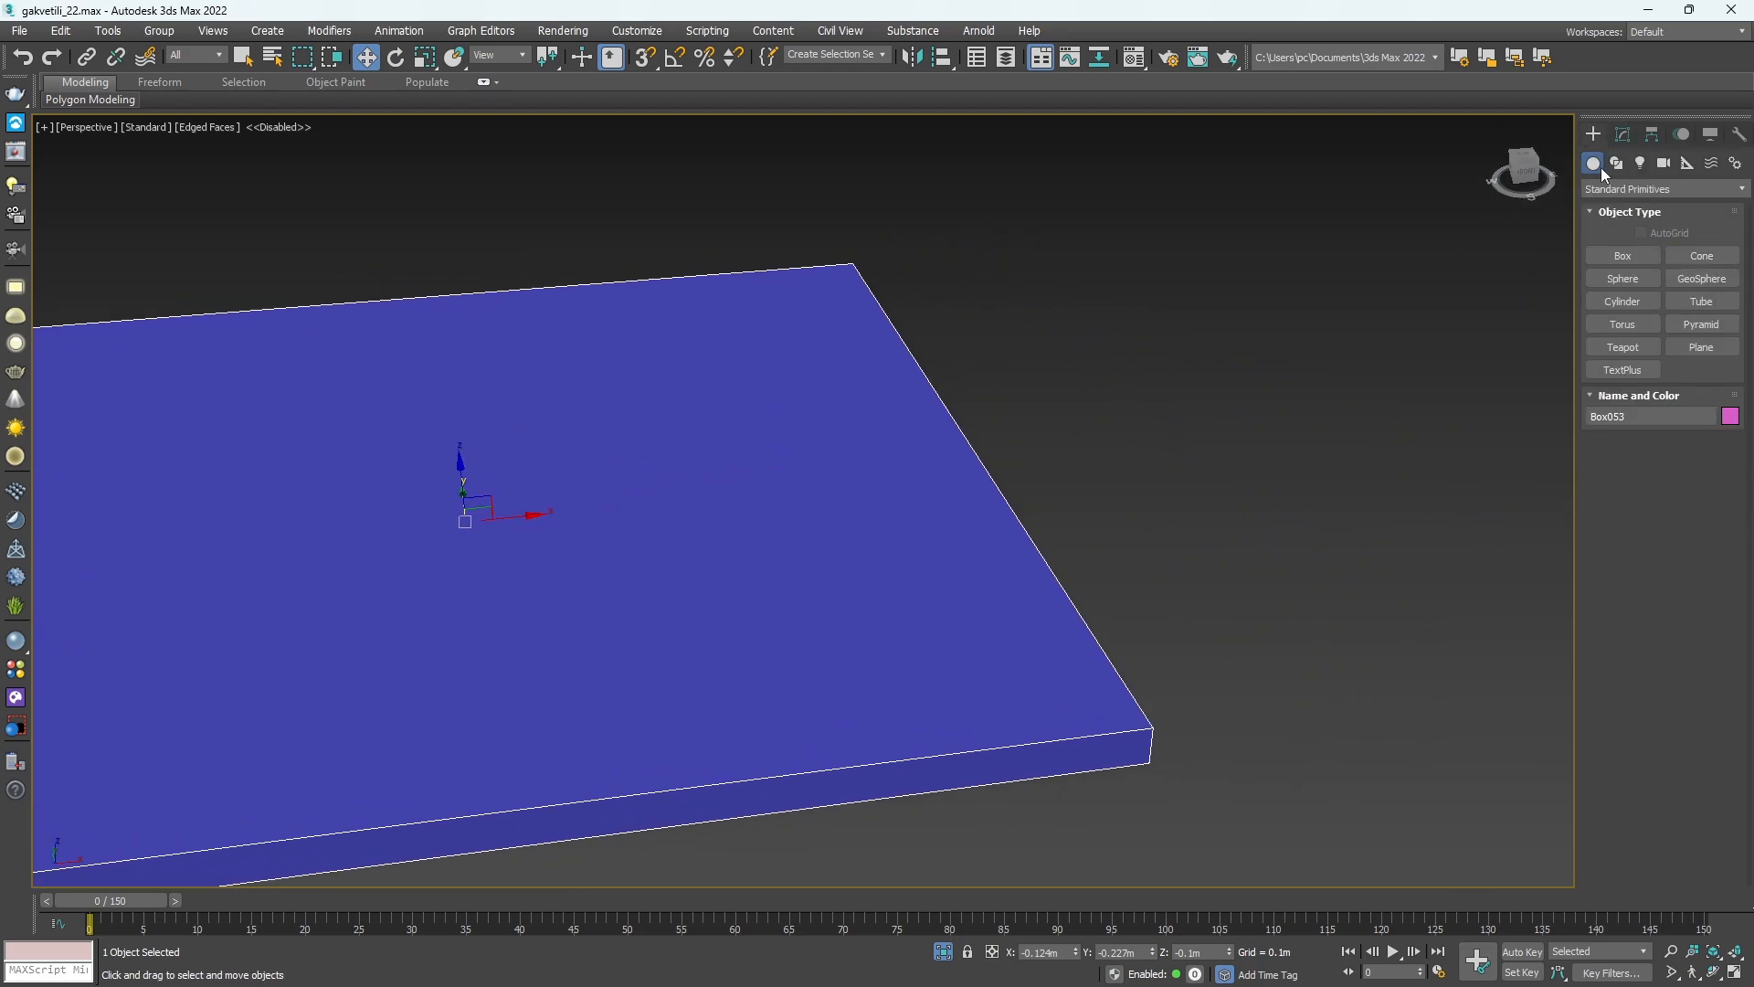
{"action": "left_click", "coordinate": [1701, 347]}
{"action": "left_click_drag", "start_coordinate": [1058, 294], "coordinate": [1530, 683]}
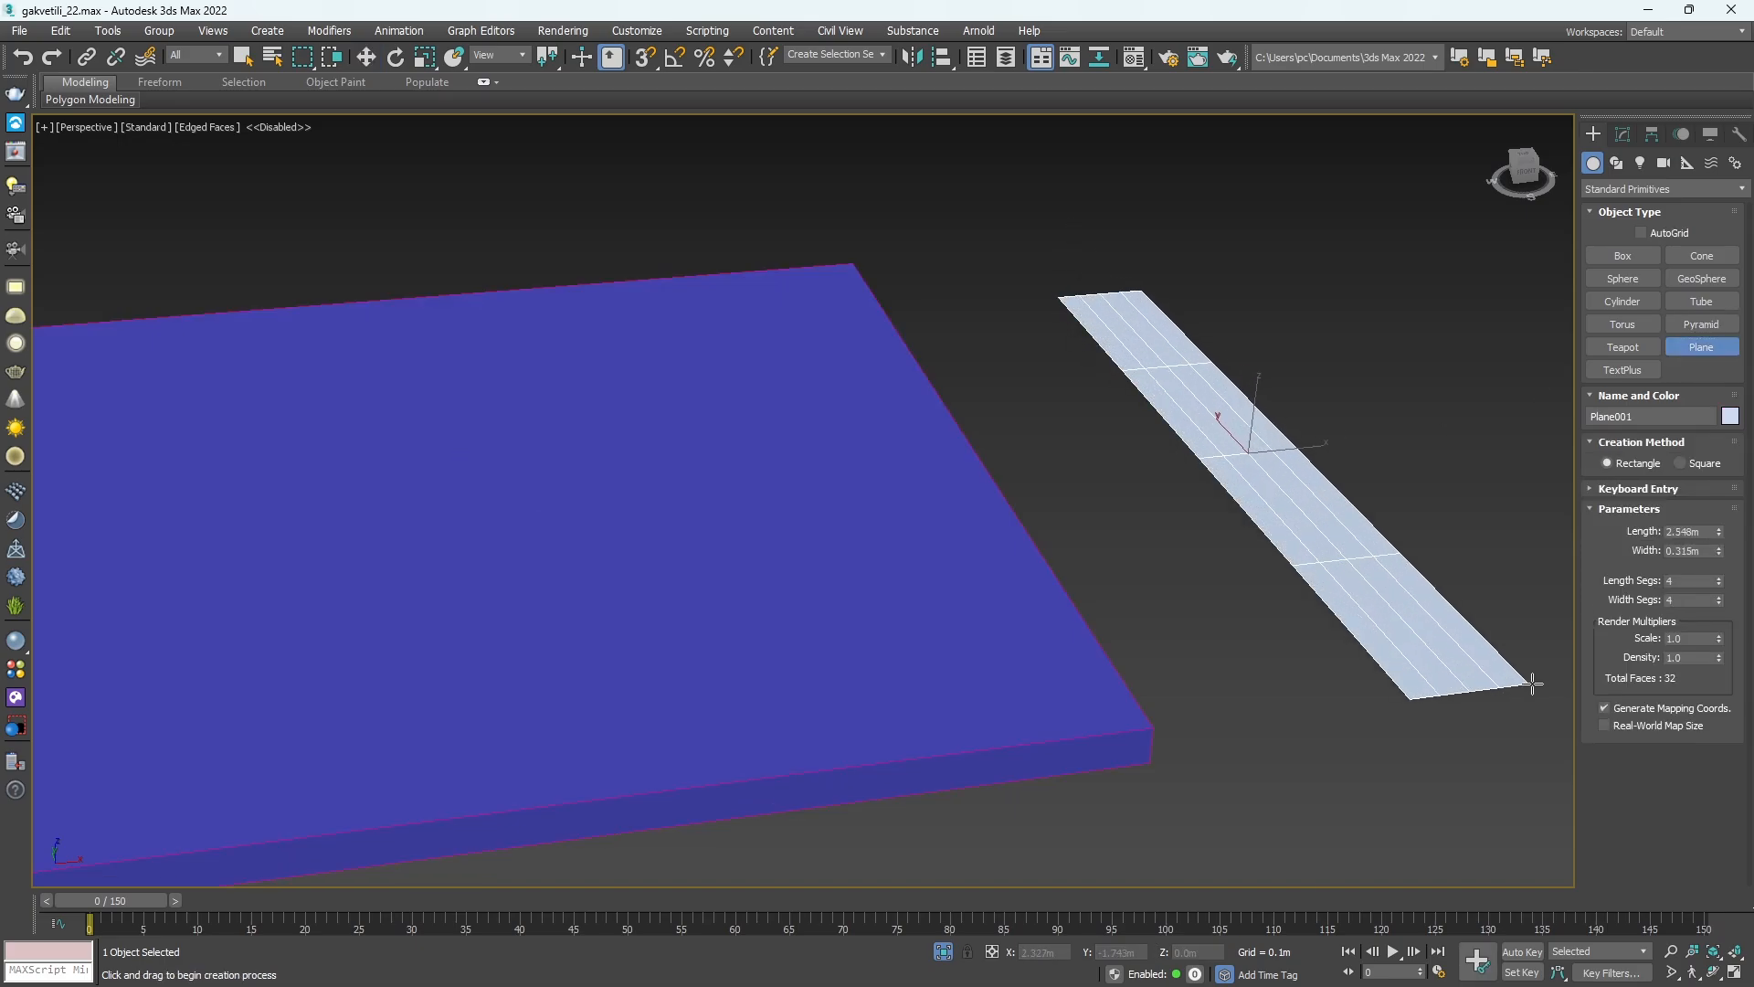
{"action": "key", "text": "w"}
{"action": "key", "text": "Delete"}
Draw a rectangle spline about 3 m by 3 m over the slab's top face, from corner to opposite corner.
{"action": "left_click", "coordinate": [1616, 163]}
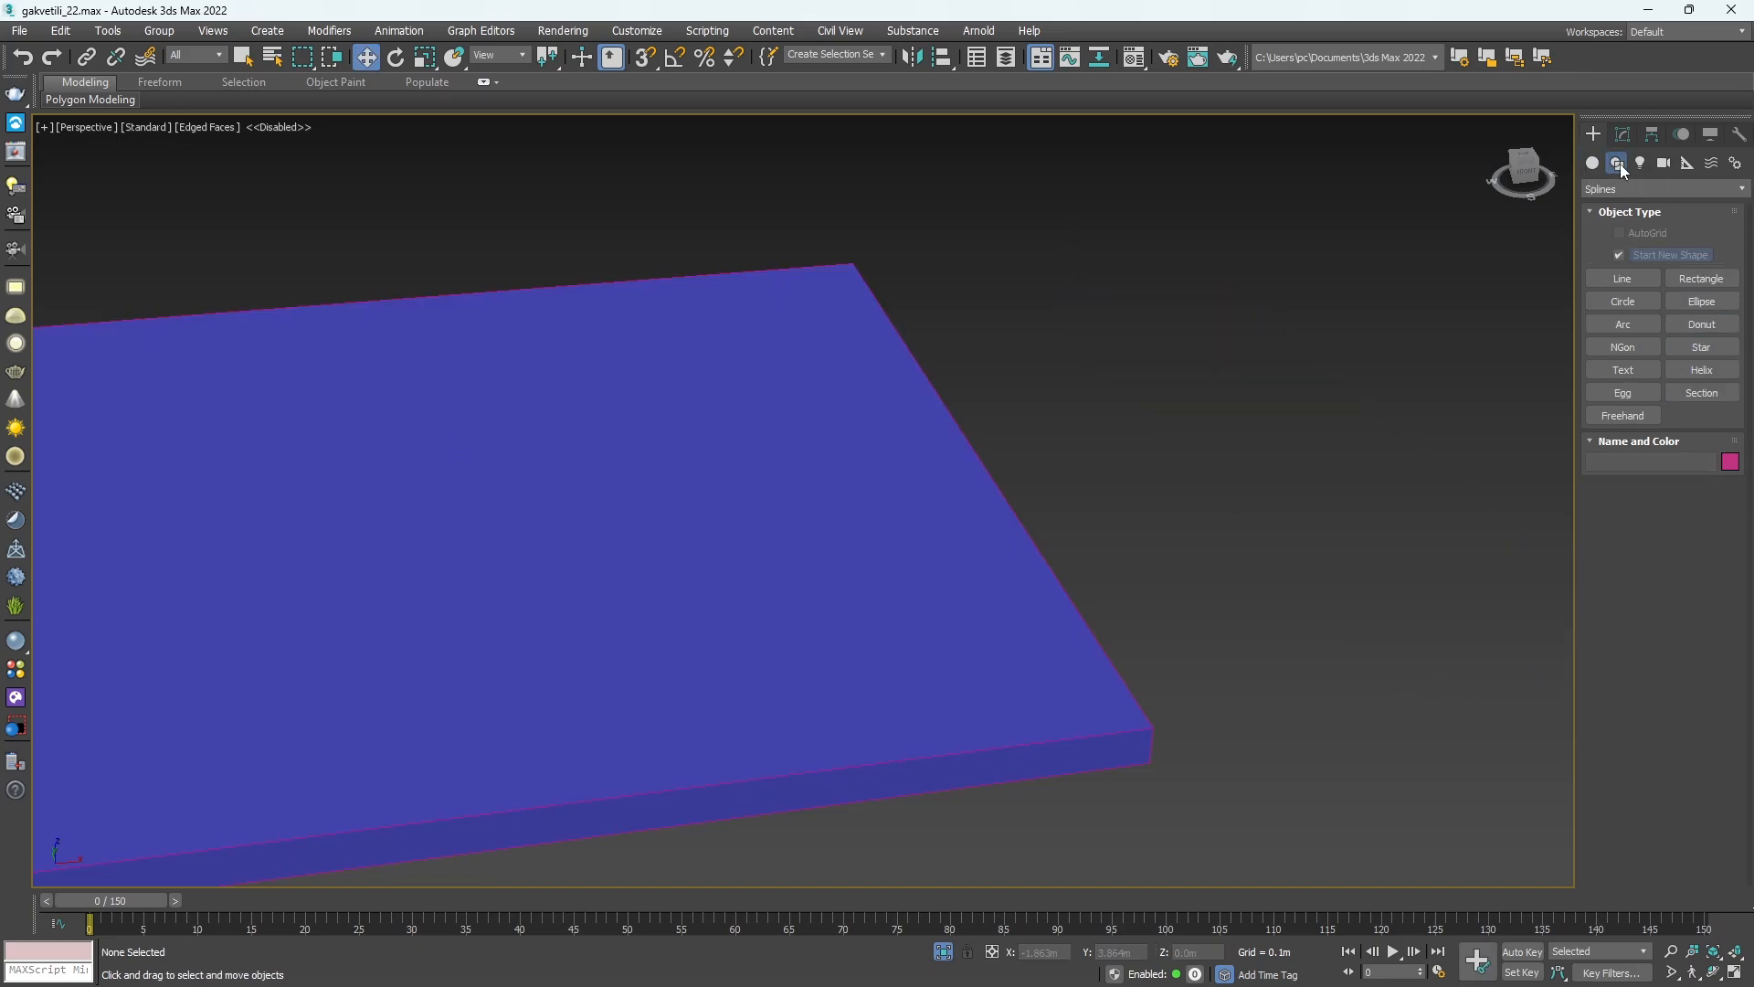
{"action": "left_click", "coordinate": [1721, 276]}
{"action": "middle_click_drag", "start_coordinate": [935, 506], "coordinate": [1209, 469]}
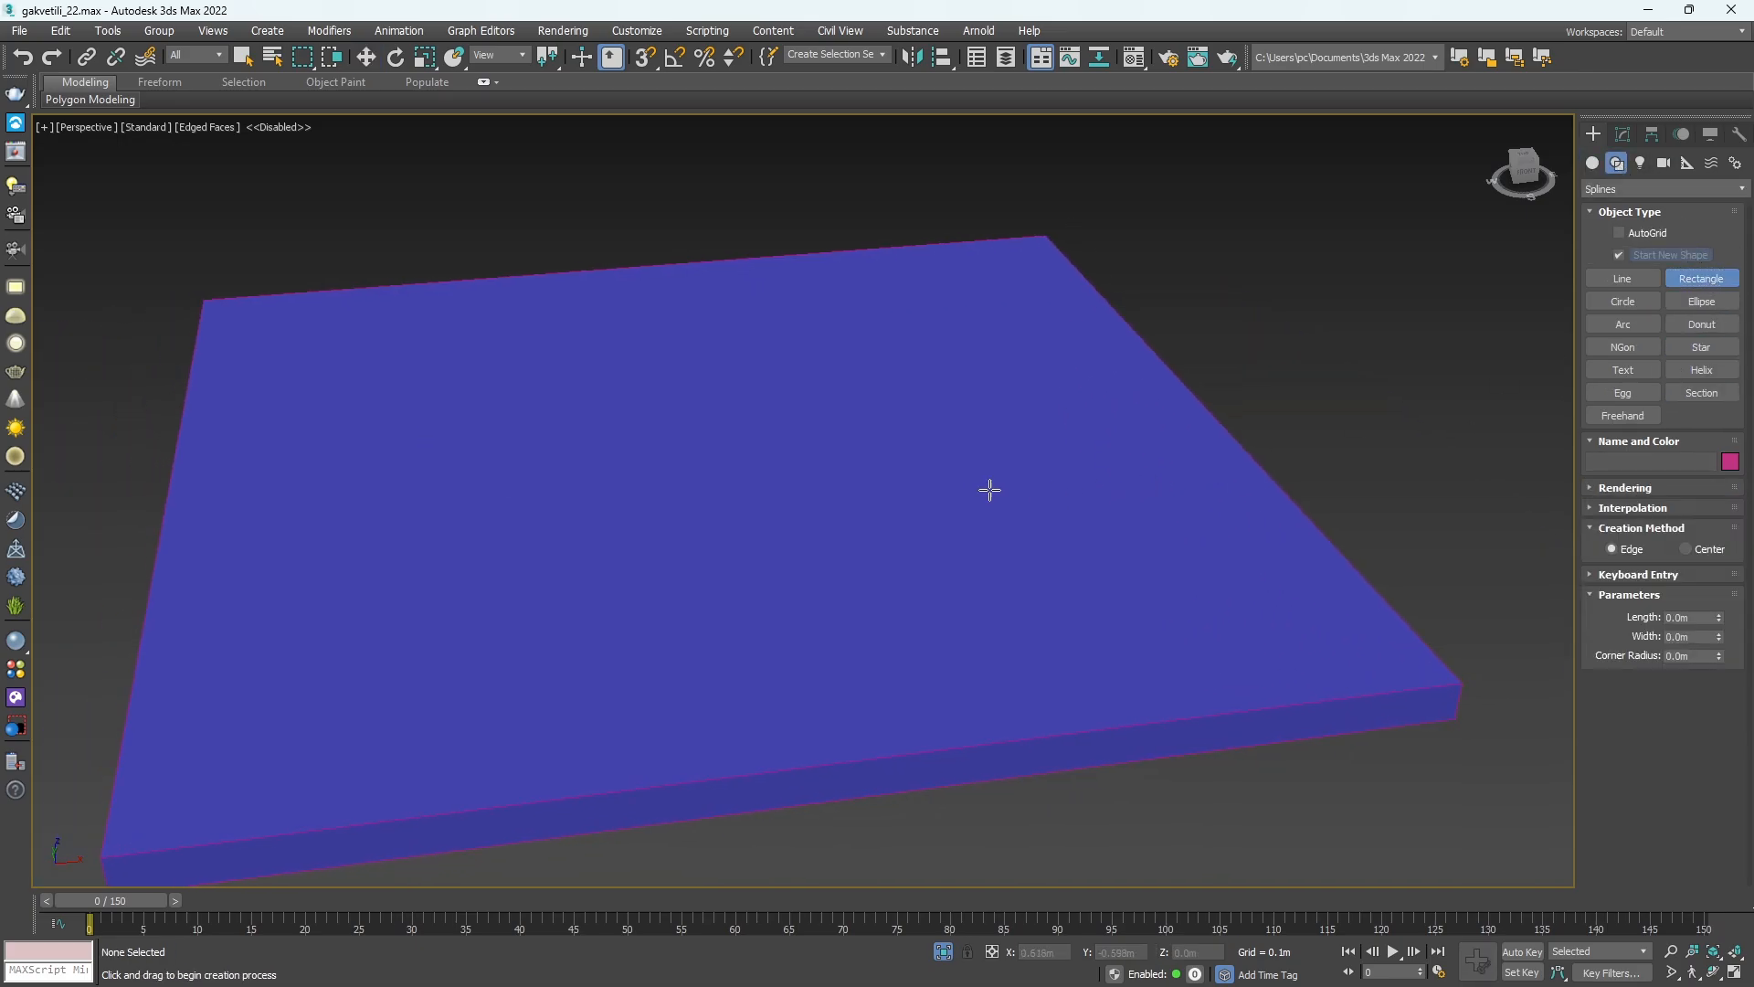
{"action": "left_click_drag", "start_coordinate": [205, 300], "coordinate": [1462, 687]}
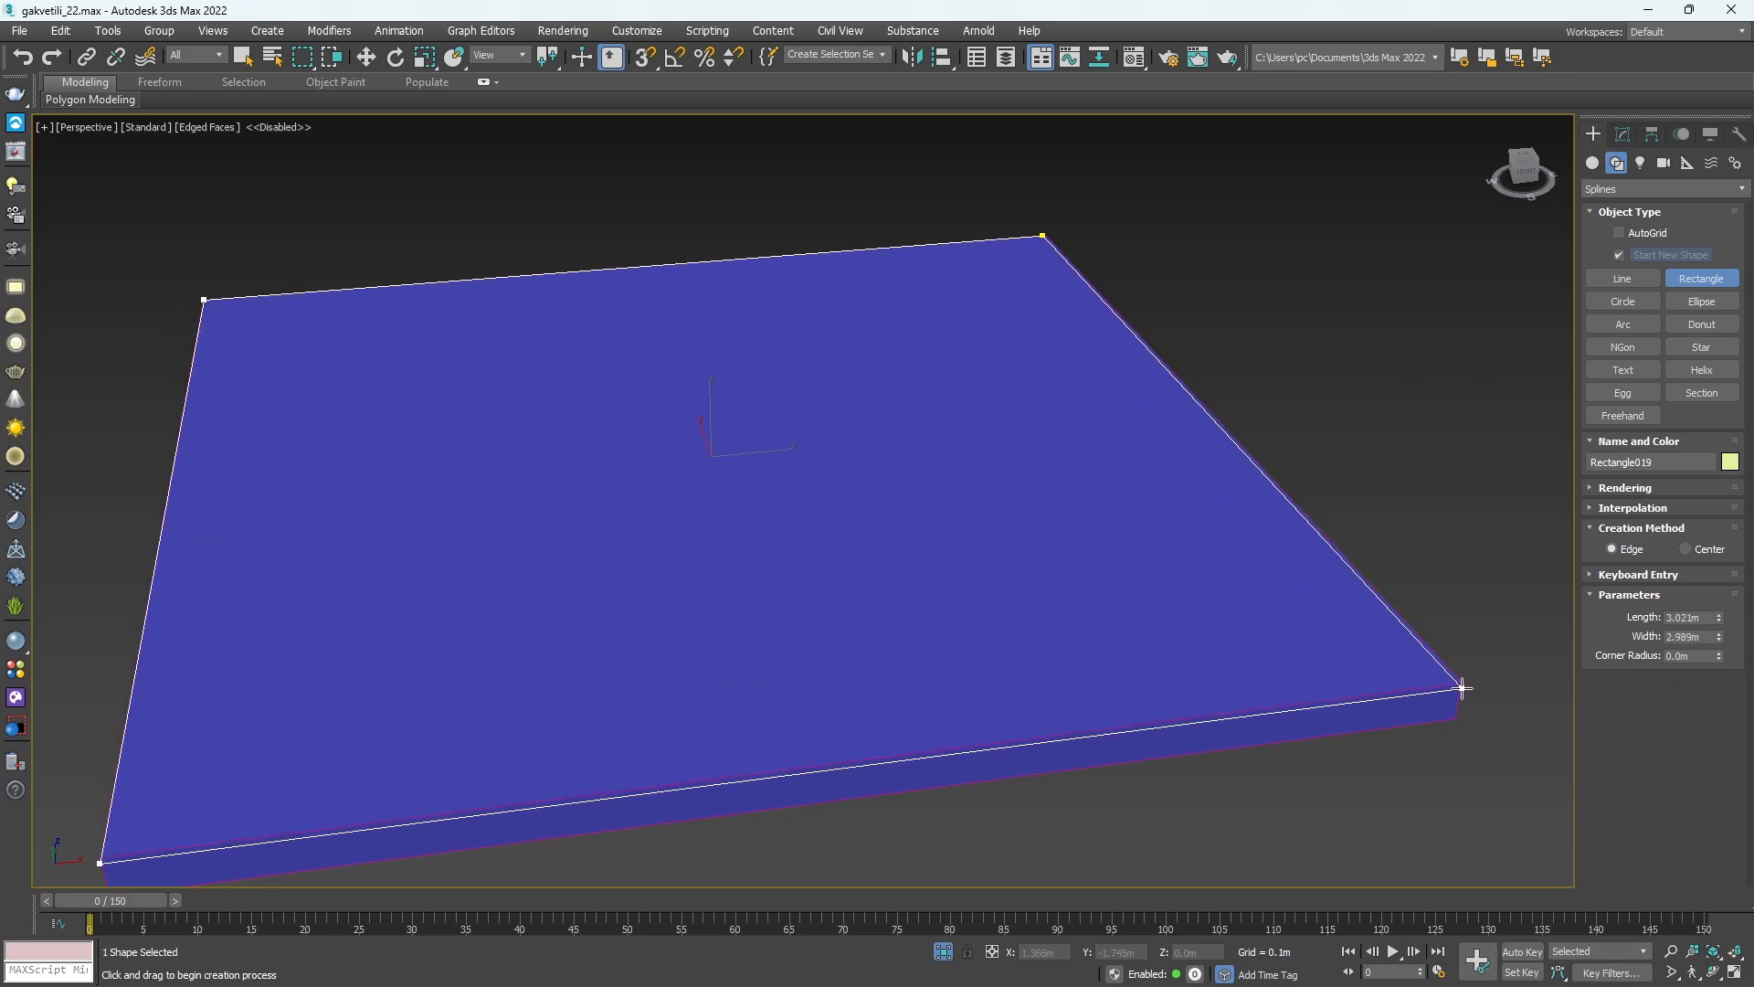
{"action": "key", "text": "w"}
{"action": "middle_click_drag", "start_coordinate": [1358, 645], "coordinate": [1288, 629]}
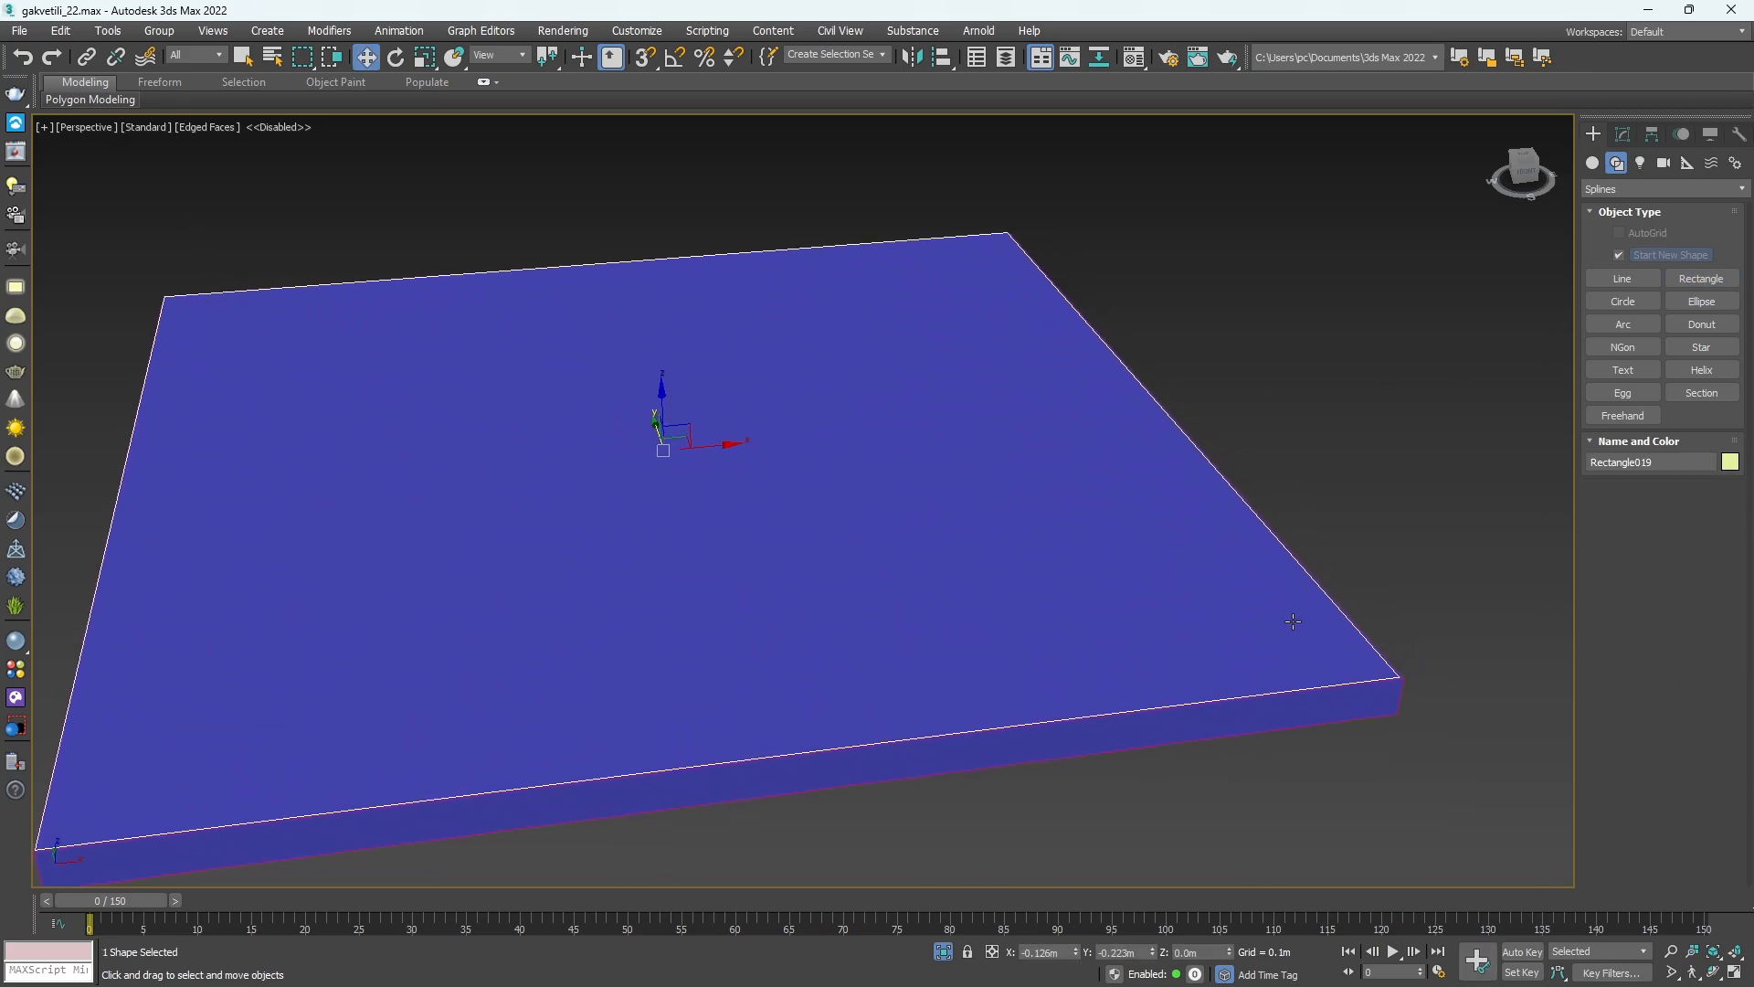
Apply the FloorGenerator modifier to the rectangle on the slab.
{"action": "left_click", "coordinate": [1623, 134]}
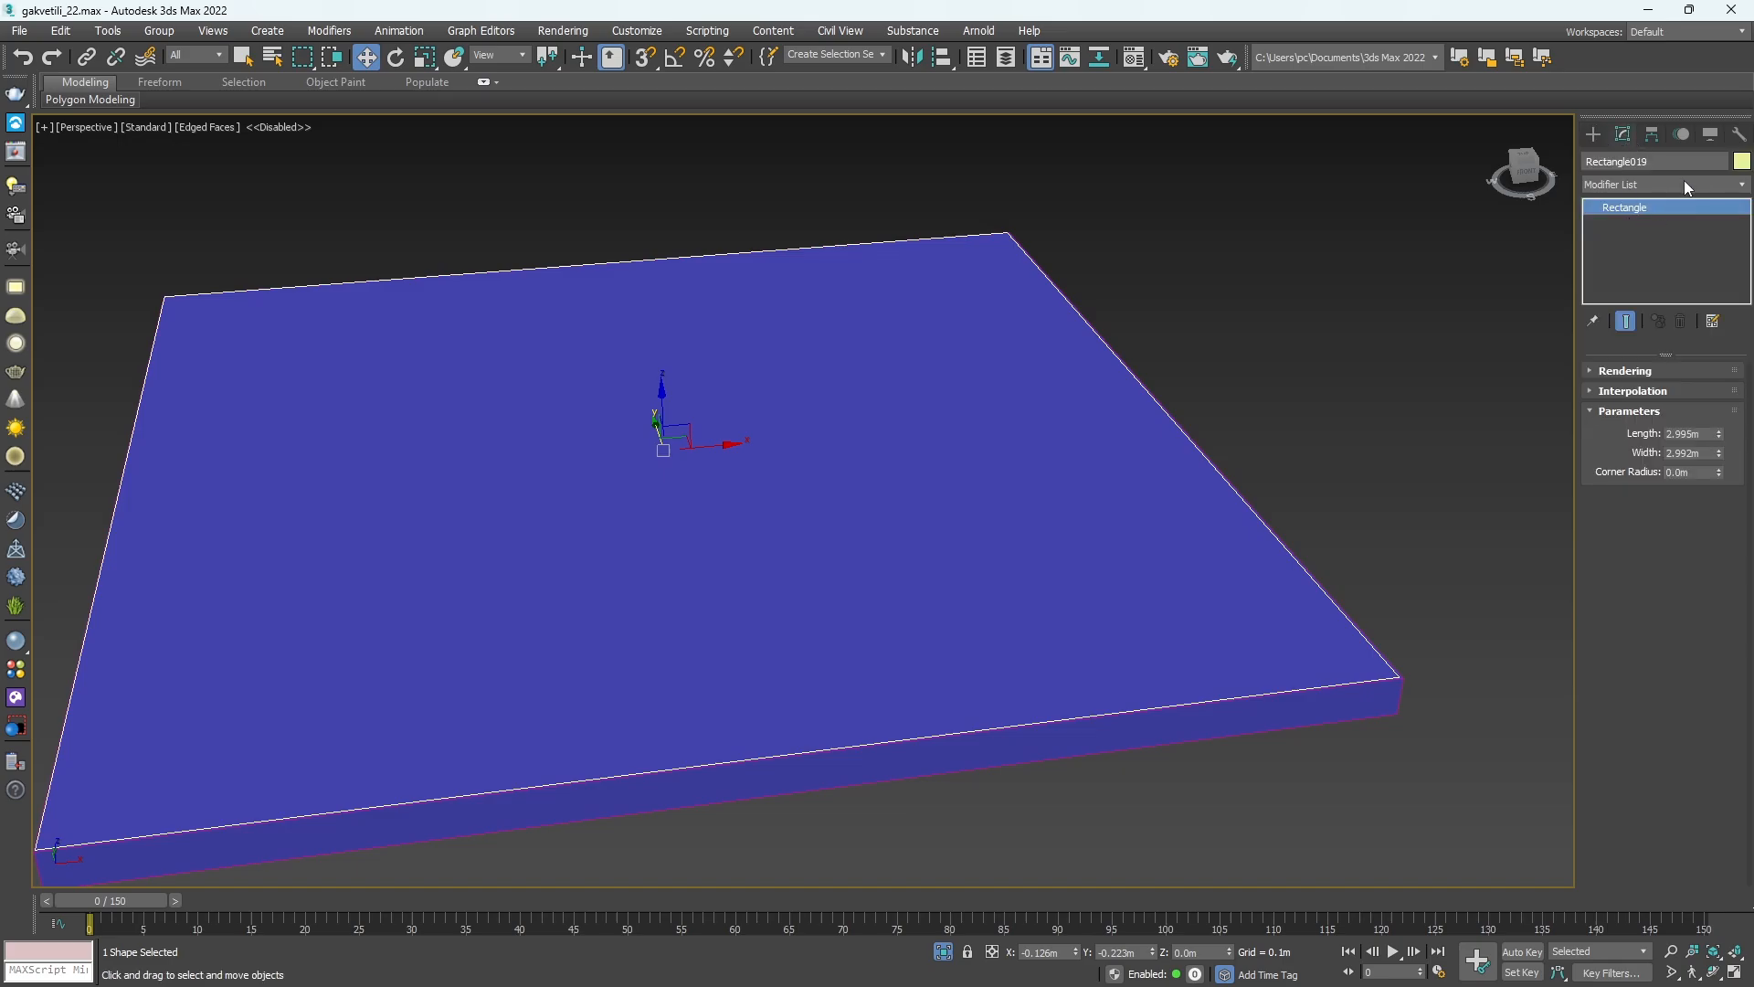
{"action": "left_click", "coordinate": [1738, 186]}
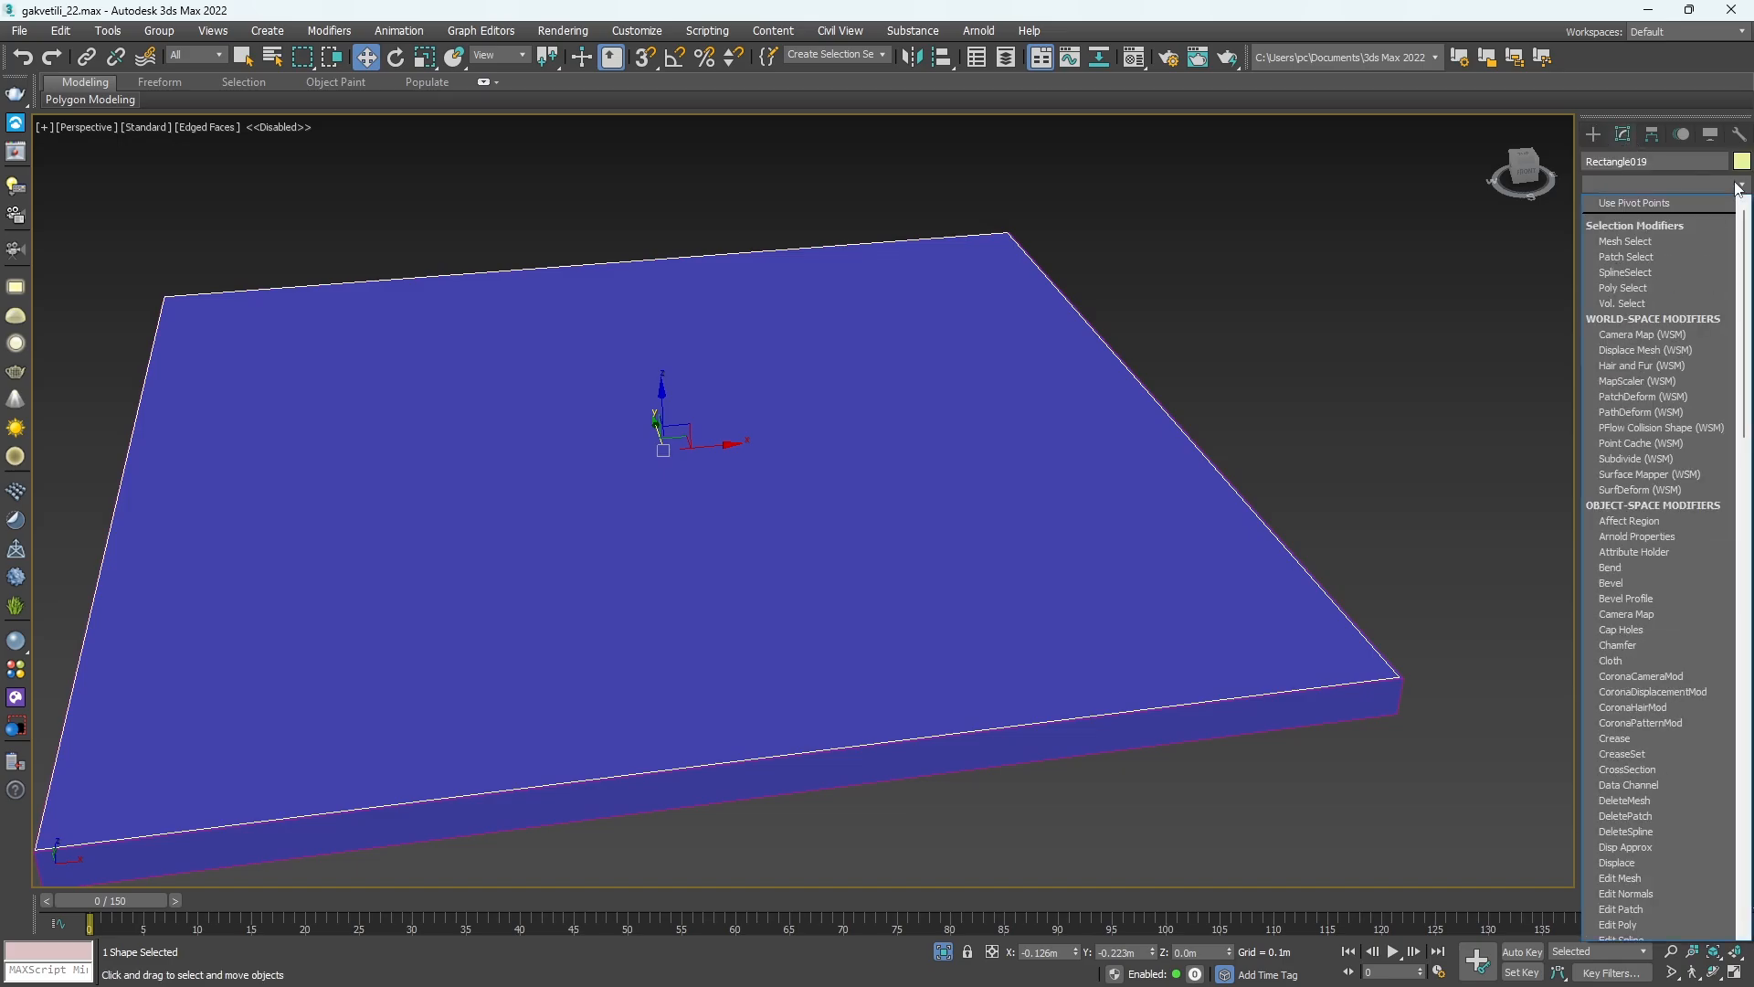
{"action": "key", "text": "f"}
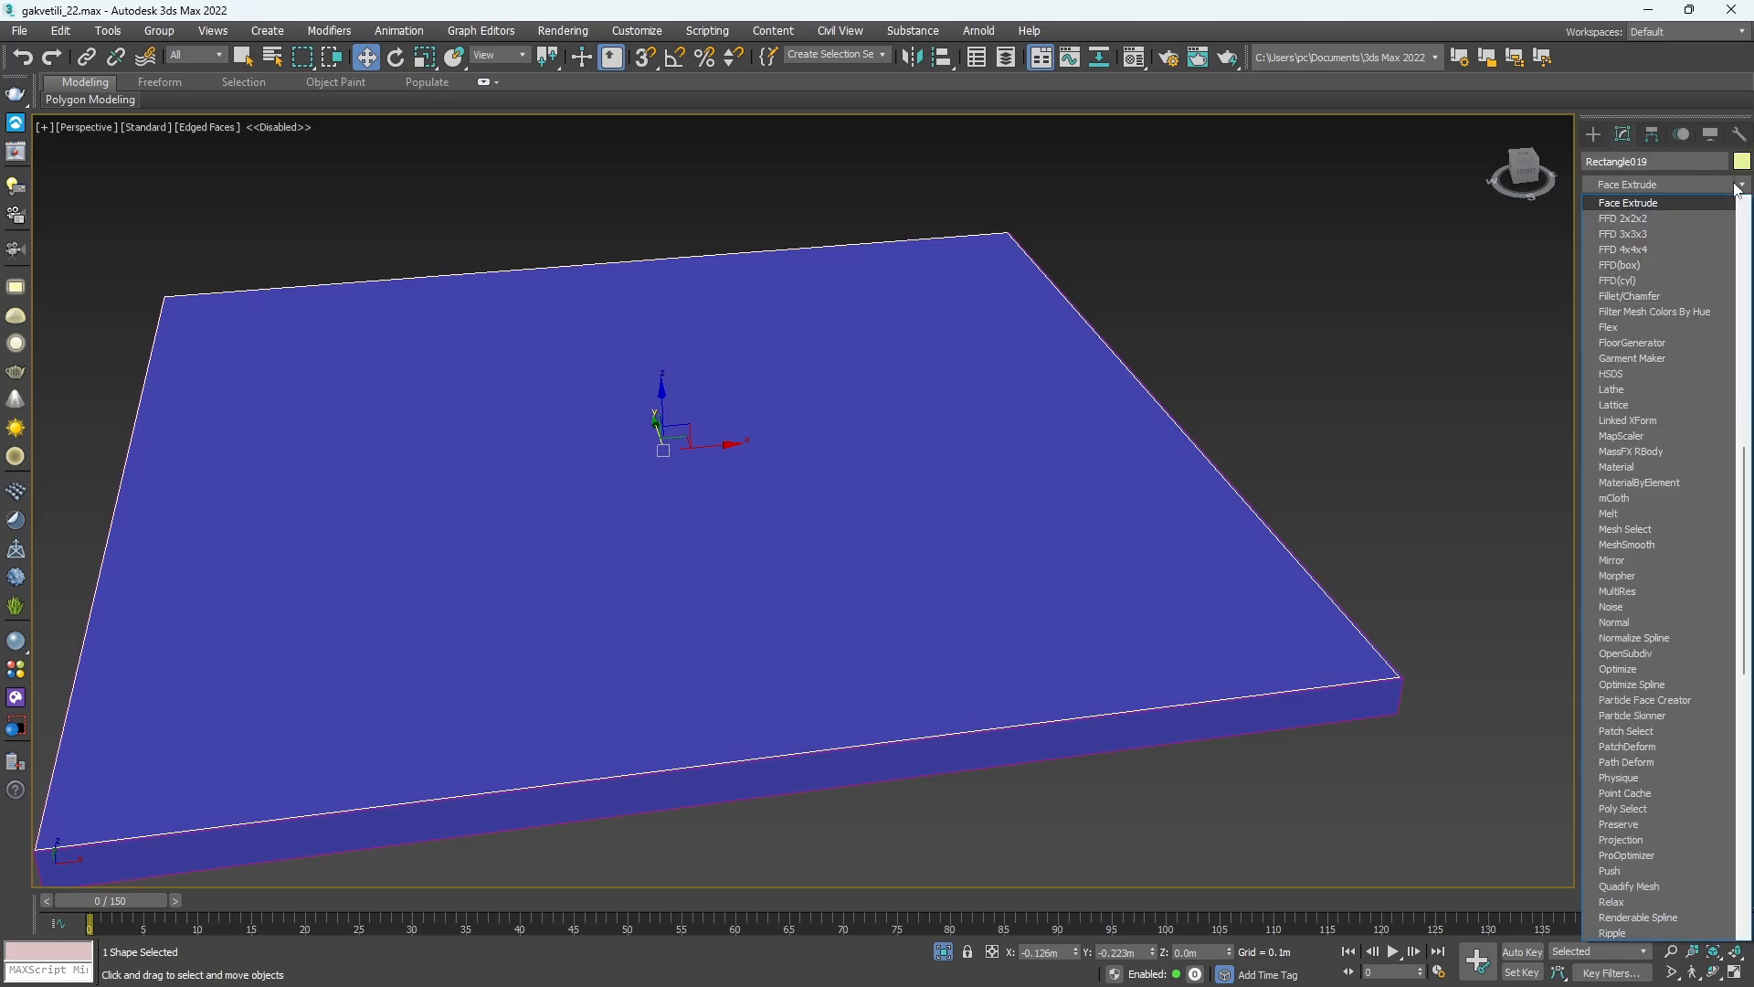
{"action": "left_click", "coordinate": [1675, 343]}
{"action": "middle_click_drag", "start_coordinate": [839, 610], "coordinate": [959, 592], "text": "alt"}
Change the object color of the generated floor to dark gray.
{"action": "left_click", "coordinate": [1742, 162]}
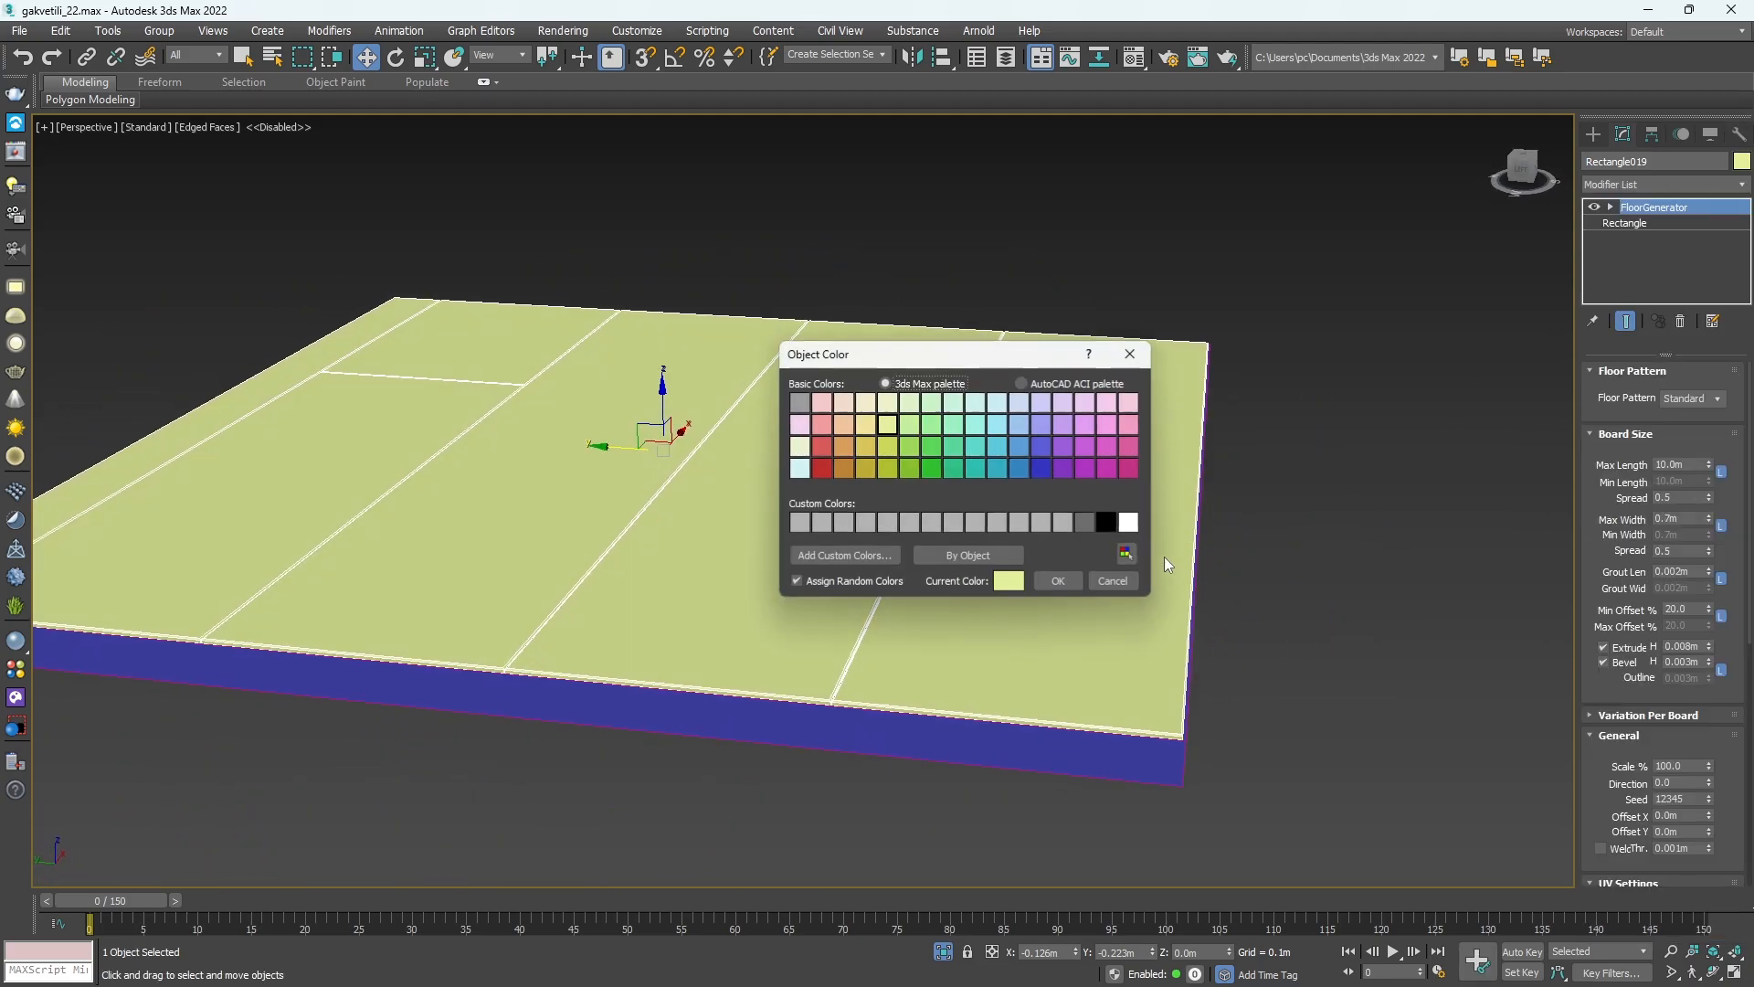
{"action": "left_click", "coordinate": [1085, 522]}
{"action": "left_click", "coordinate": [1071, 585]}
{"action": "scroll", "coordinate": [969, 638], "scroll_direction": "down", "scroll_amount": 2}
{"action": "middle_click_drag", "start_coordinate": [959, 638], "coordinate": [992, 668], "text": "alt"}
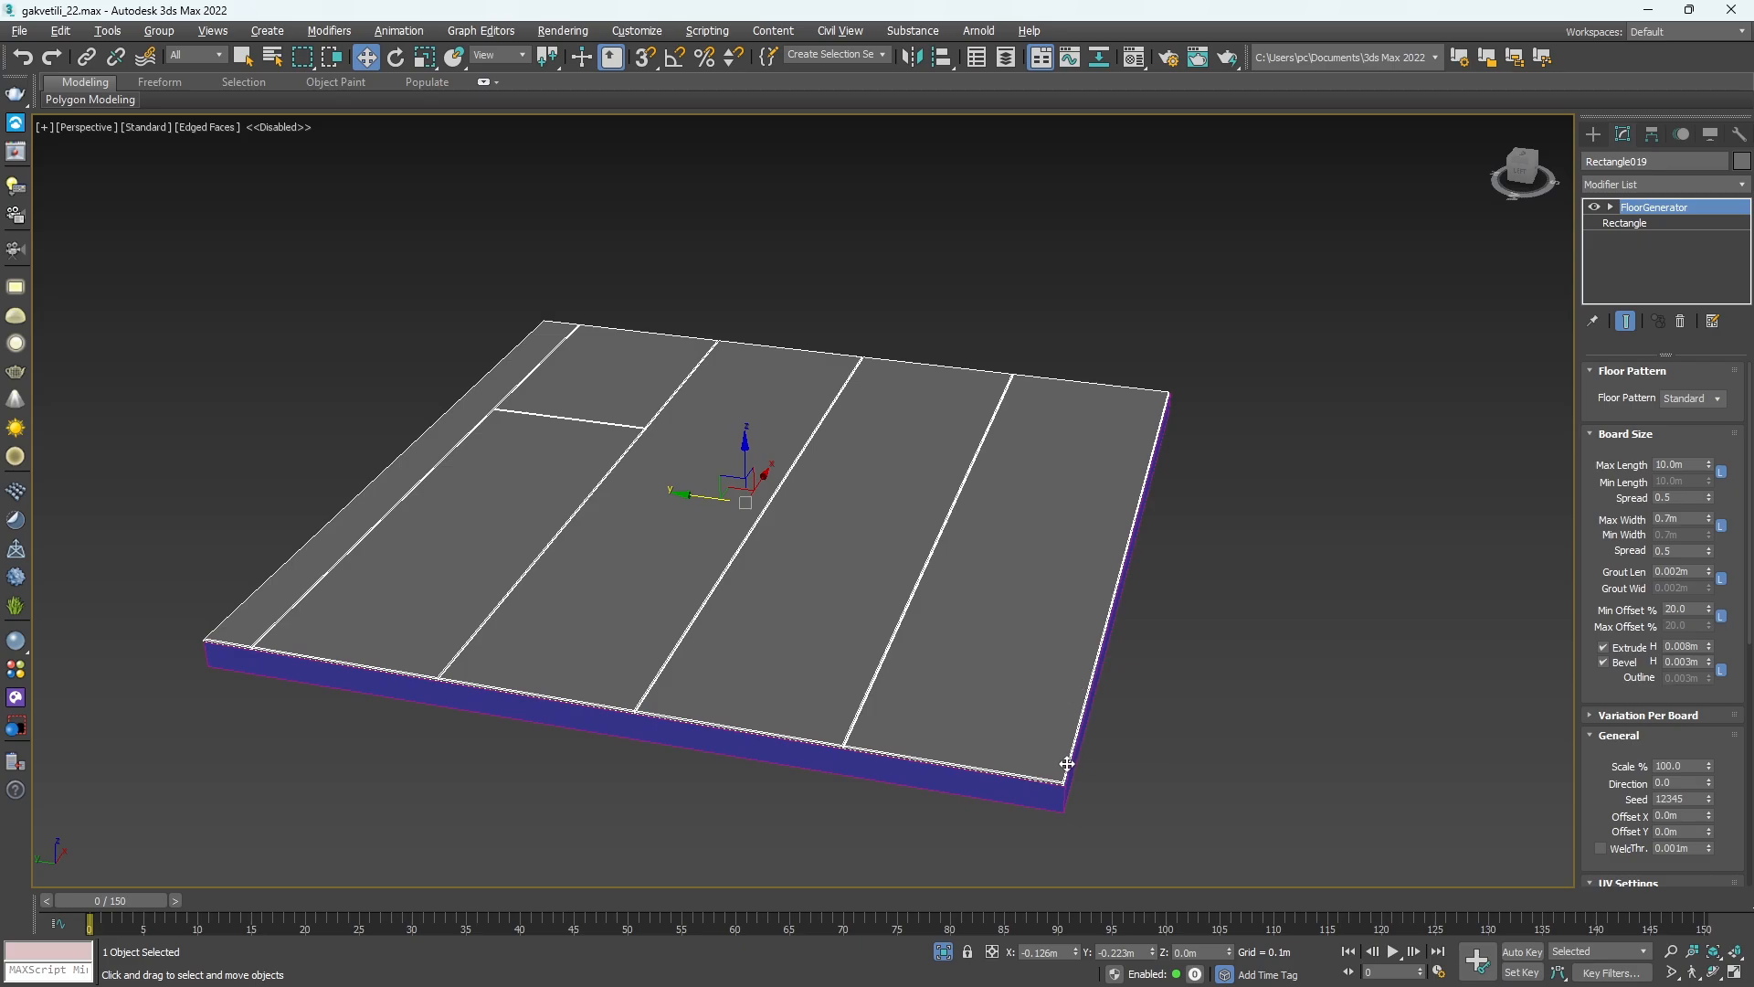
{"action": "middle_click_drag", "start_coordinate": [1066, 765], "coordinate": [1083, 750], "text": "alt"}
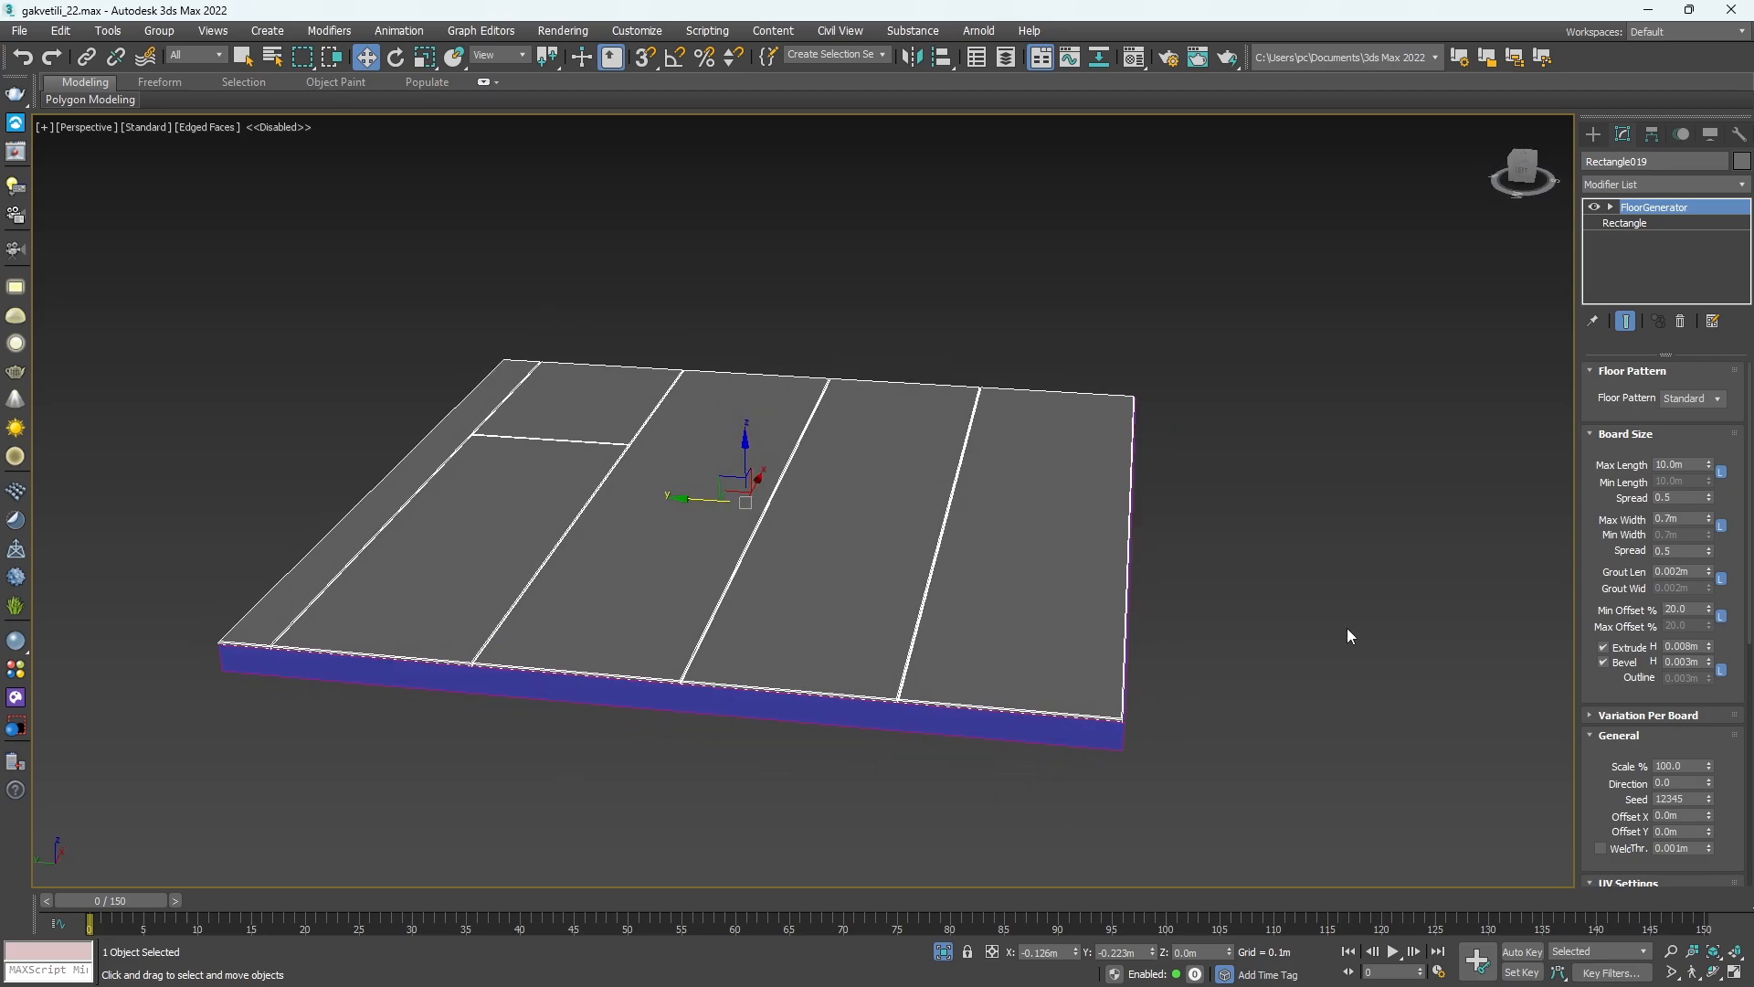
Set the maximum board length of the generated floor to 1 m.
{"action": "left_click", "coordinate": [1696, 464]}
{"action": "type", "text": "1"}
{"action": "key", "text": "Return"}
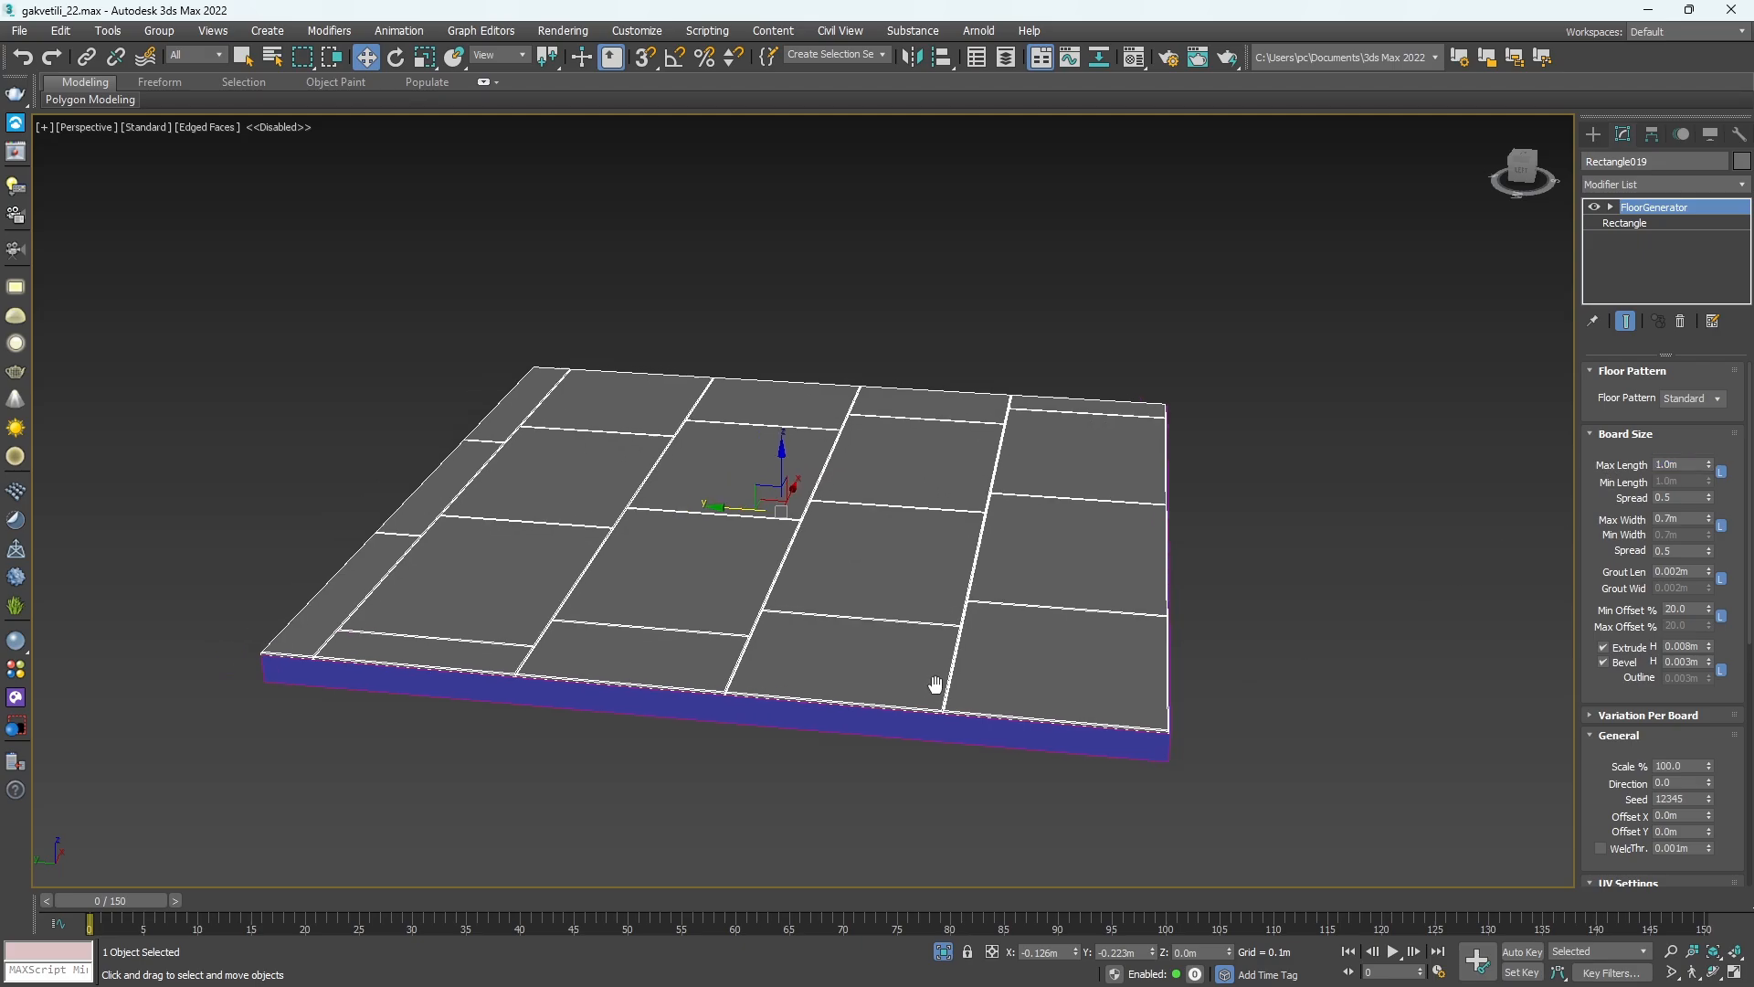
{"action": "scroll", "coordinate": [911, 639], "scroll_direction": "up", "scroll_amount": 3}
{"action": "middle_click_drag", "start_coordinate": [911, 640], "coordinate": [943, 667], "text": "alt"}
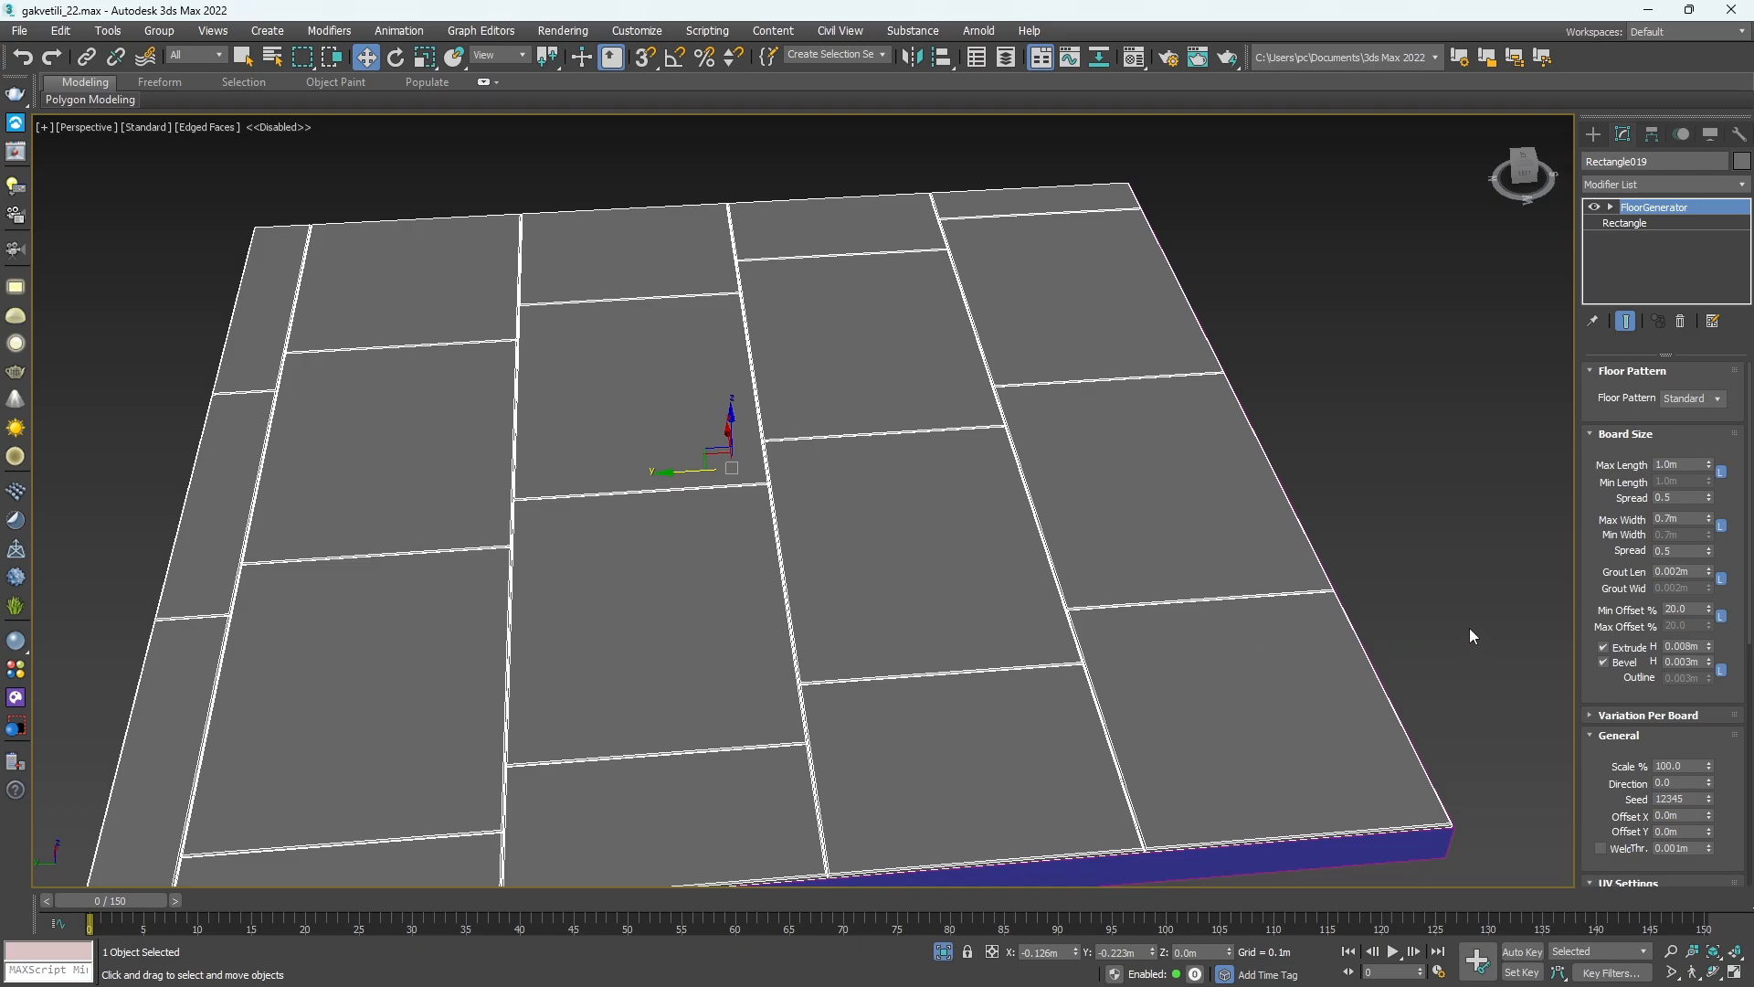
Set the maximum board width to 0.2 m and inspect the resulting boards up close.
{"action": "left_click", "coordinate": [1690, 517]}
{"action": "type", "text": "0.2"}
{"action": "key", "text": "Return"}
{"action": "middle_click_drag", "start_coordinate": [932, 639], "coordinate": [1014, 530], "text": "alt"}
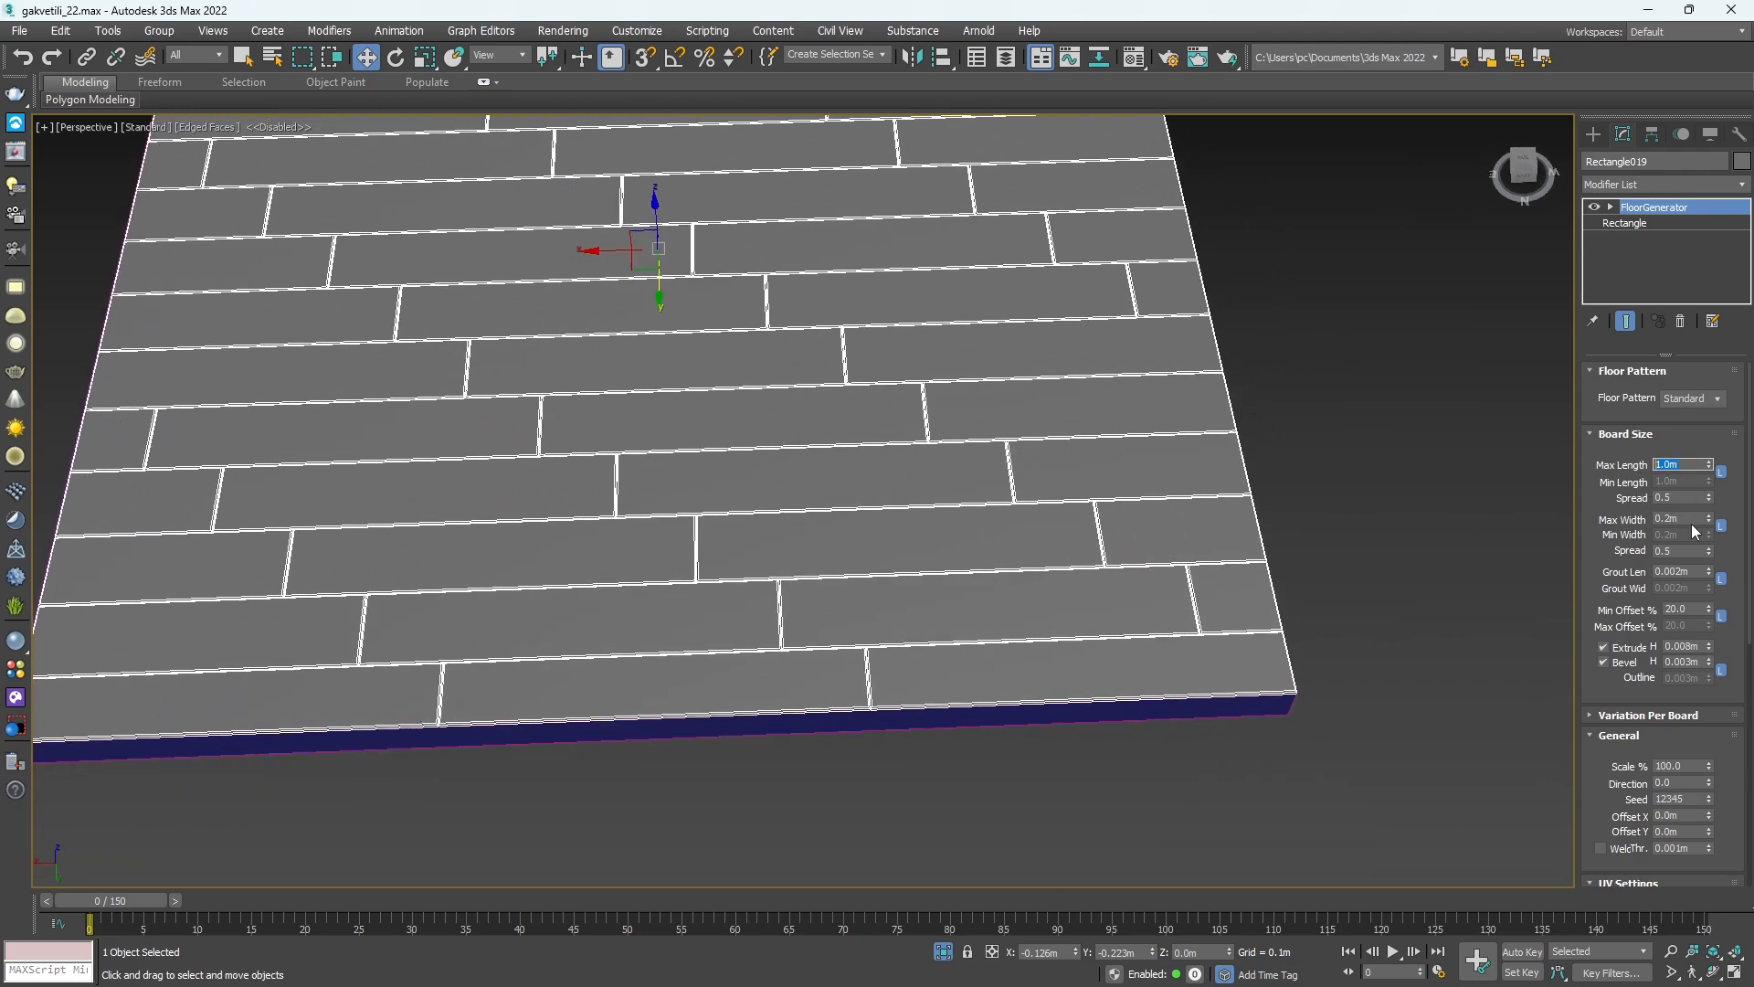
{"action": "scroll", "coordinate": [803, 694], "scroll_direction": "up", "scroll_amount": 5}
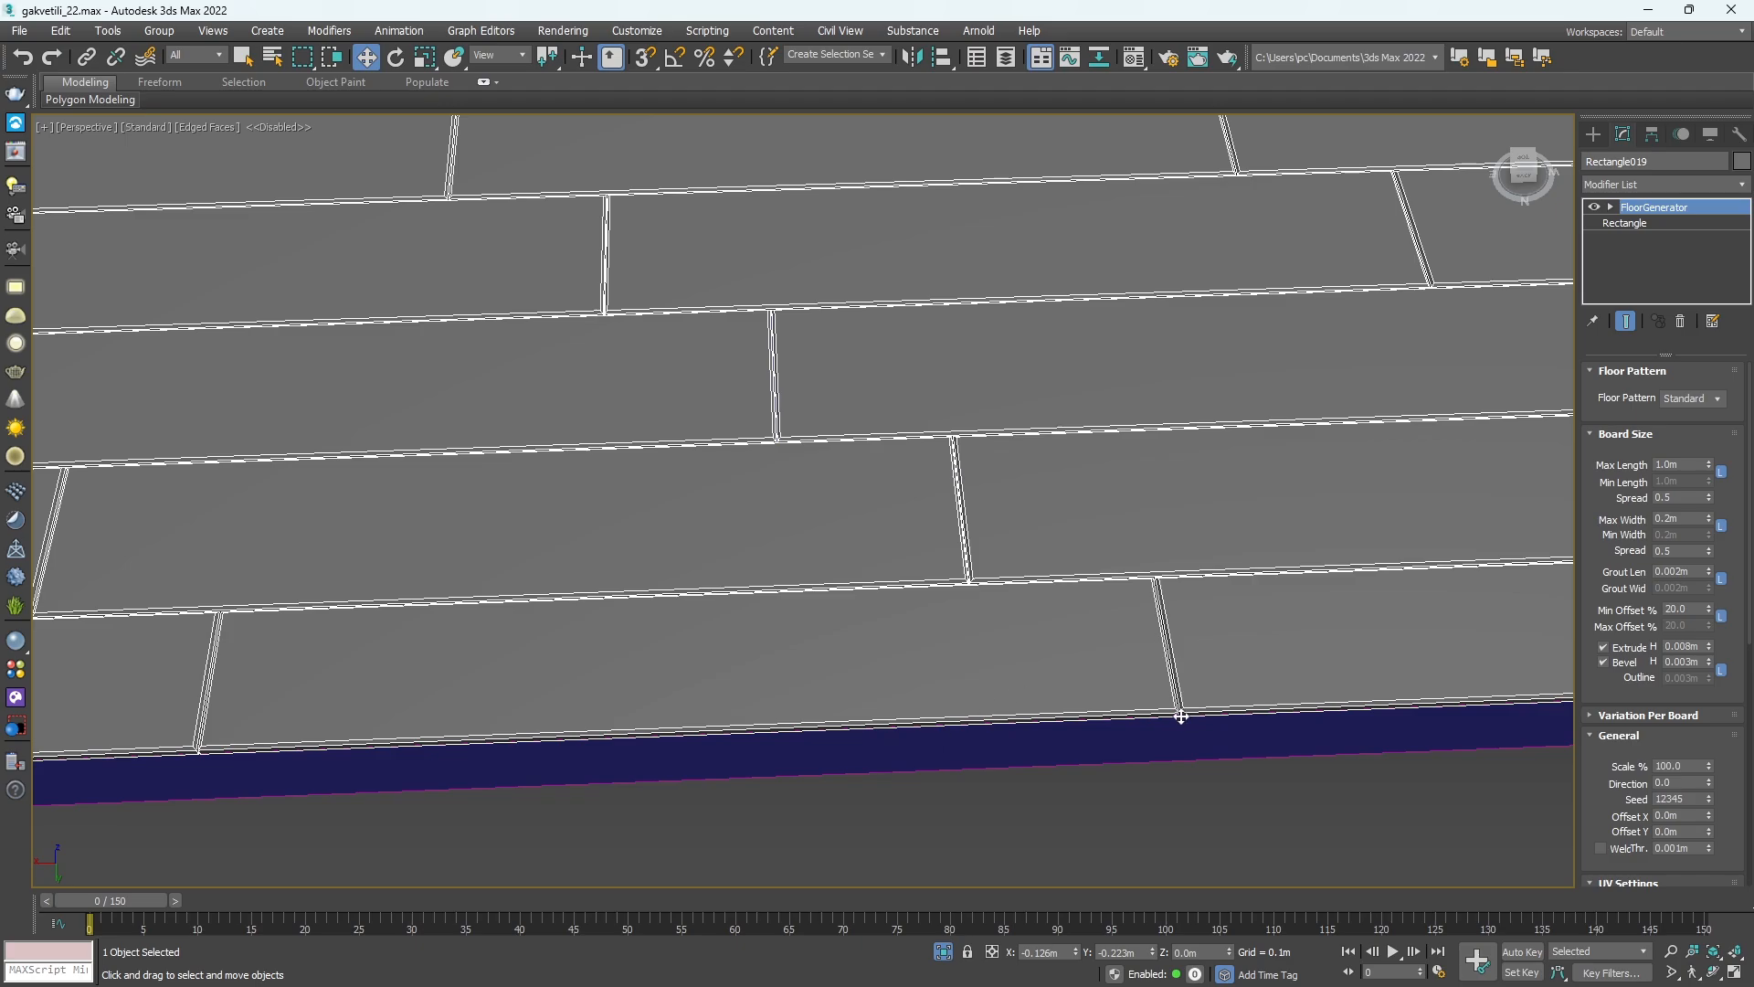
{"action": "scroll", "coordinate": [1603, 490], "scroll_direction": "down", "scroll_amount": 1}
{"action": "scroll", "coordinate": [1603, 491], "scroll_direction": "down", "scroll_amount": 1}
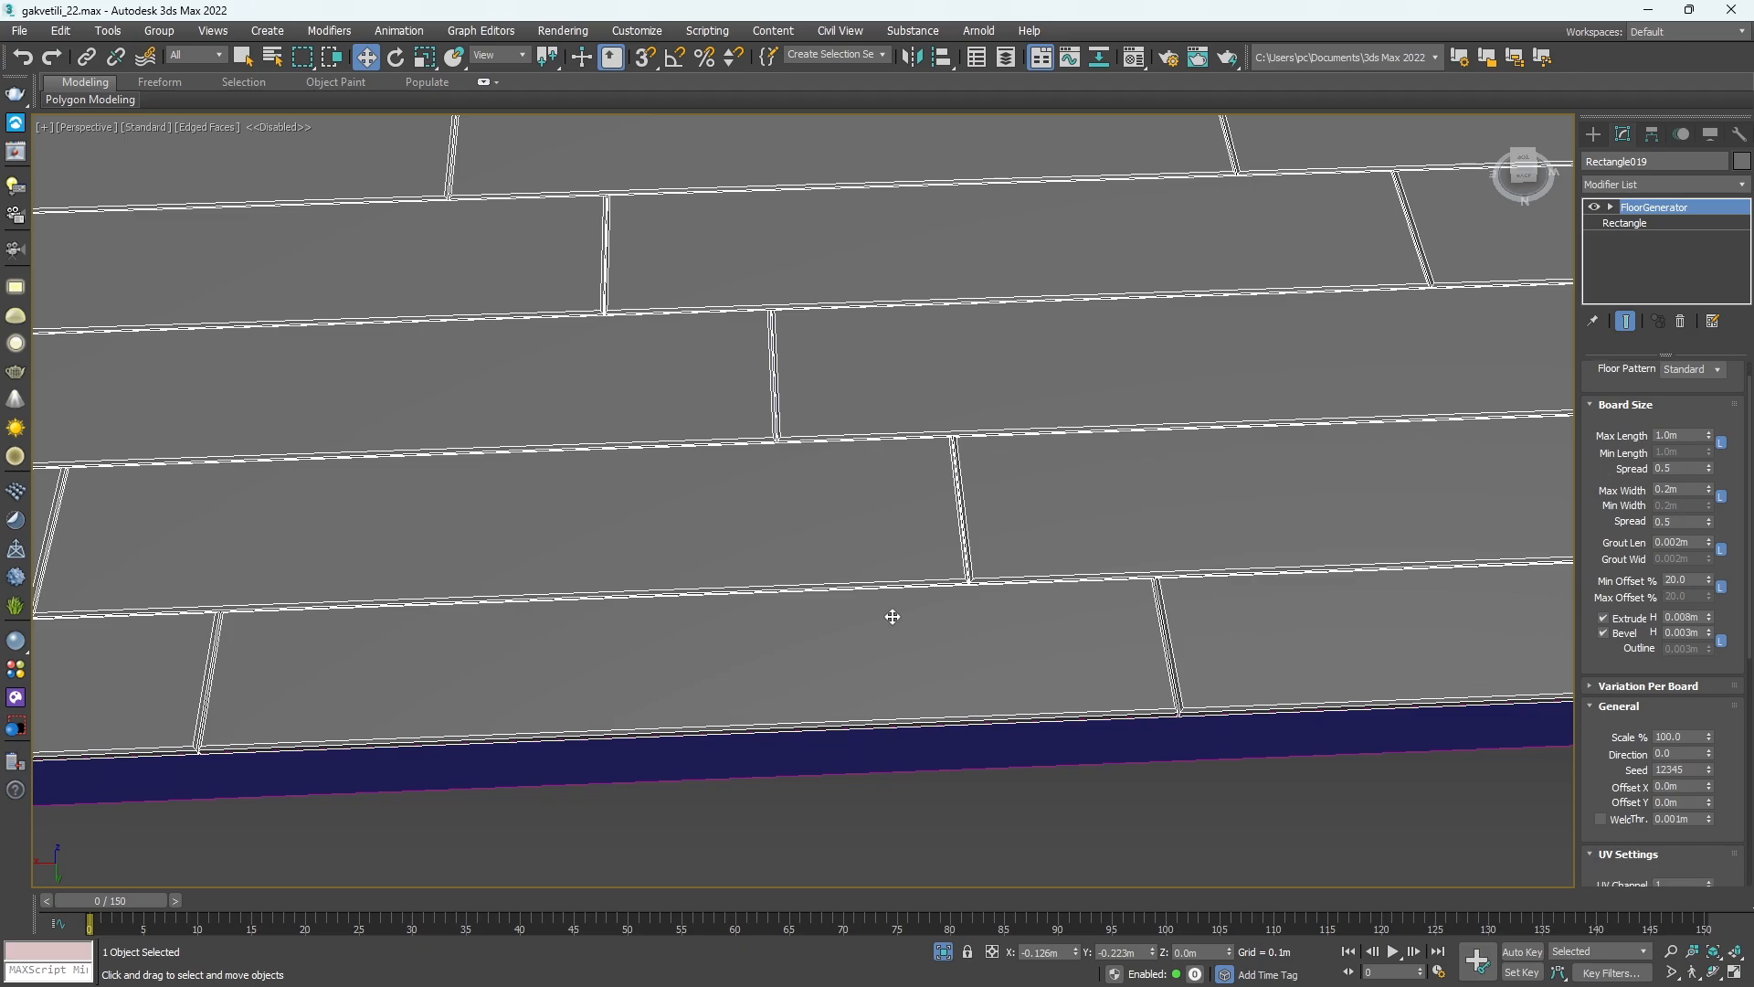
{"action": "scroll", "coordinate": [971, 638], "scroll_direction": "down", "scroll_amount": 8}
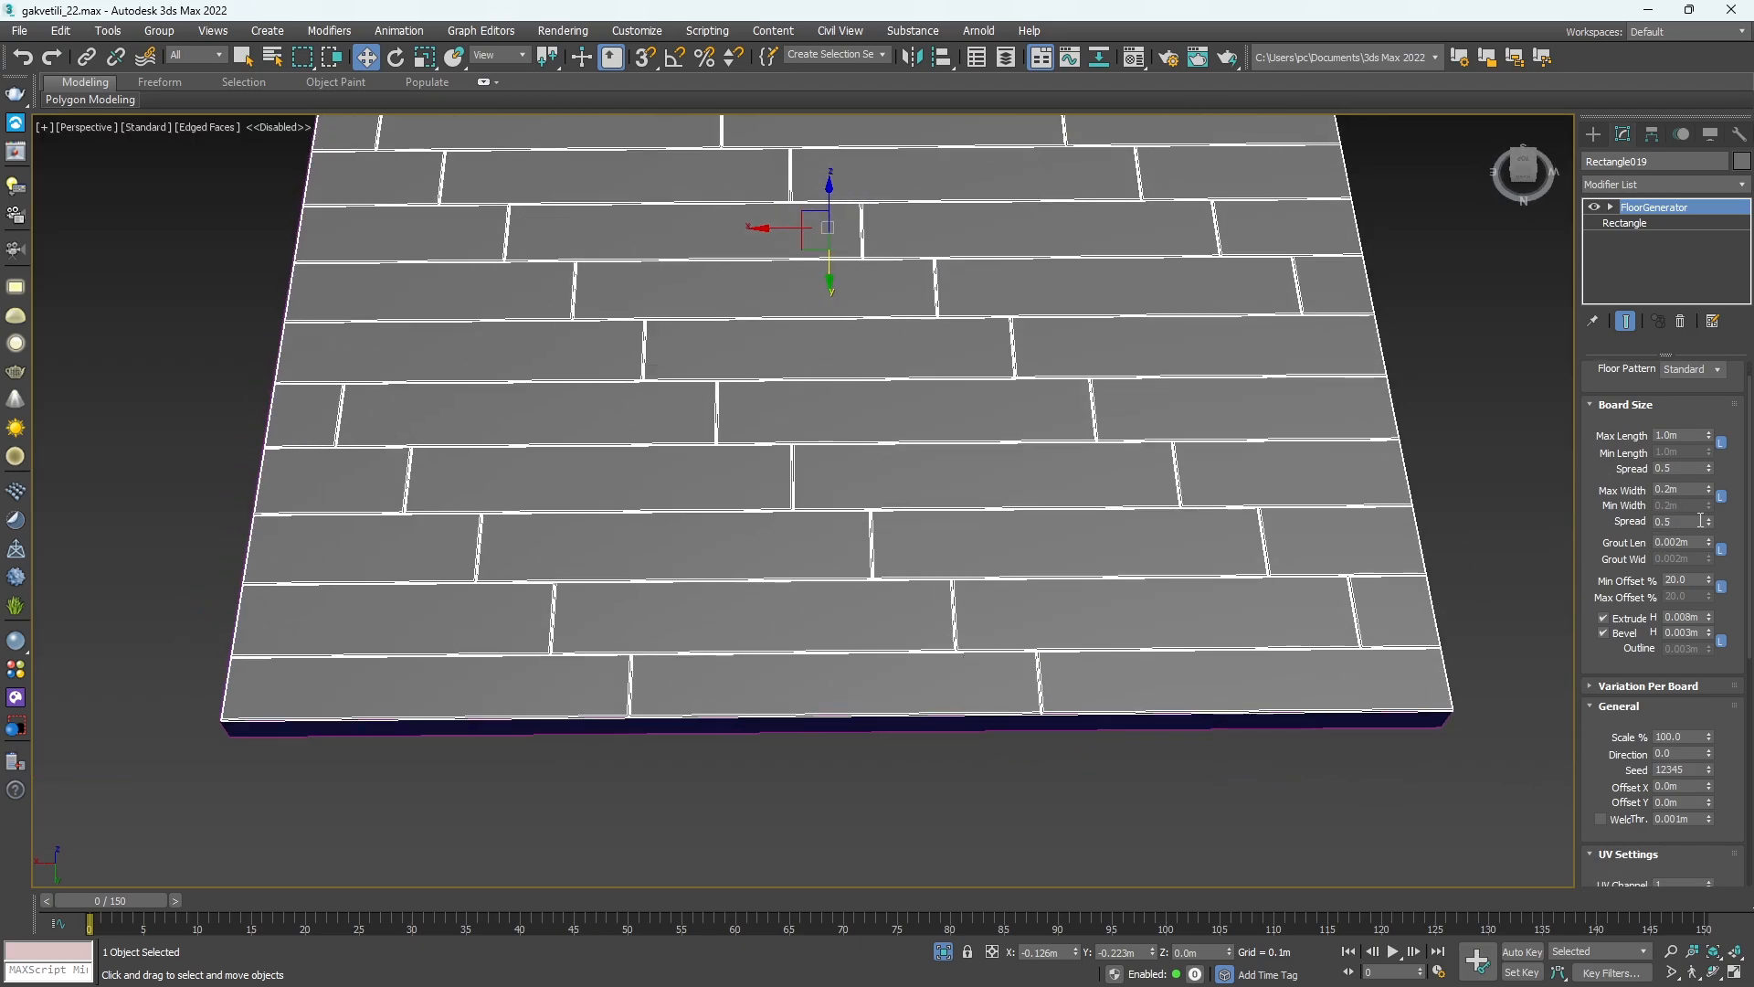
Try a different grout length for the gaps between the boards, and undo the change.
{"action": "left_click", "coordinate": [1670, 543]}
{"action": "scroll", "coordinate": [1147, 721], "scroll_direction": "up", "scroll_amount": 4}
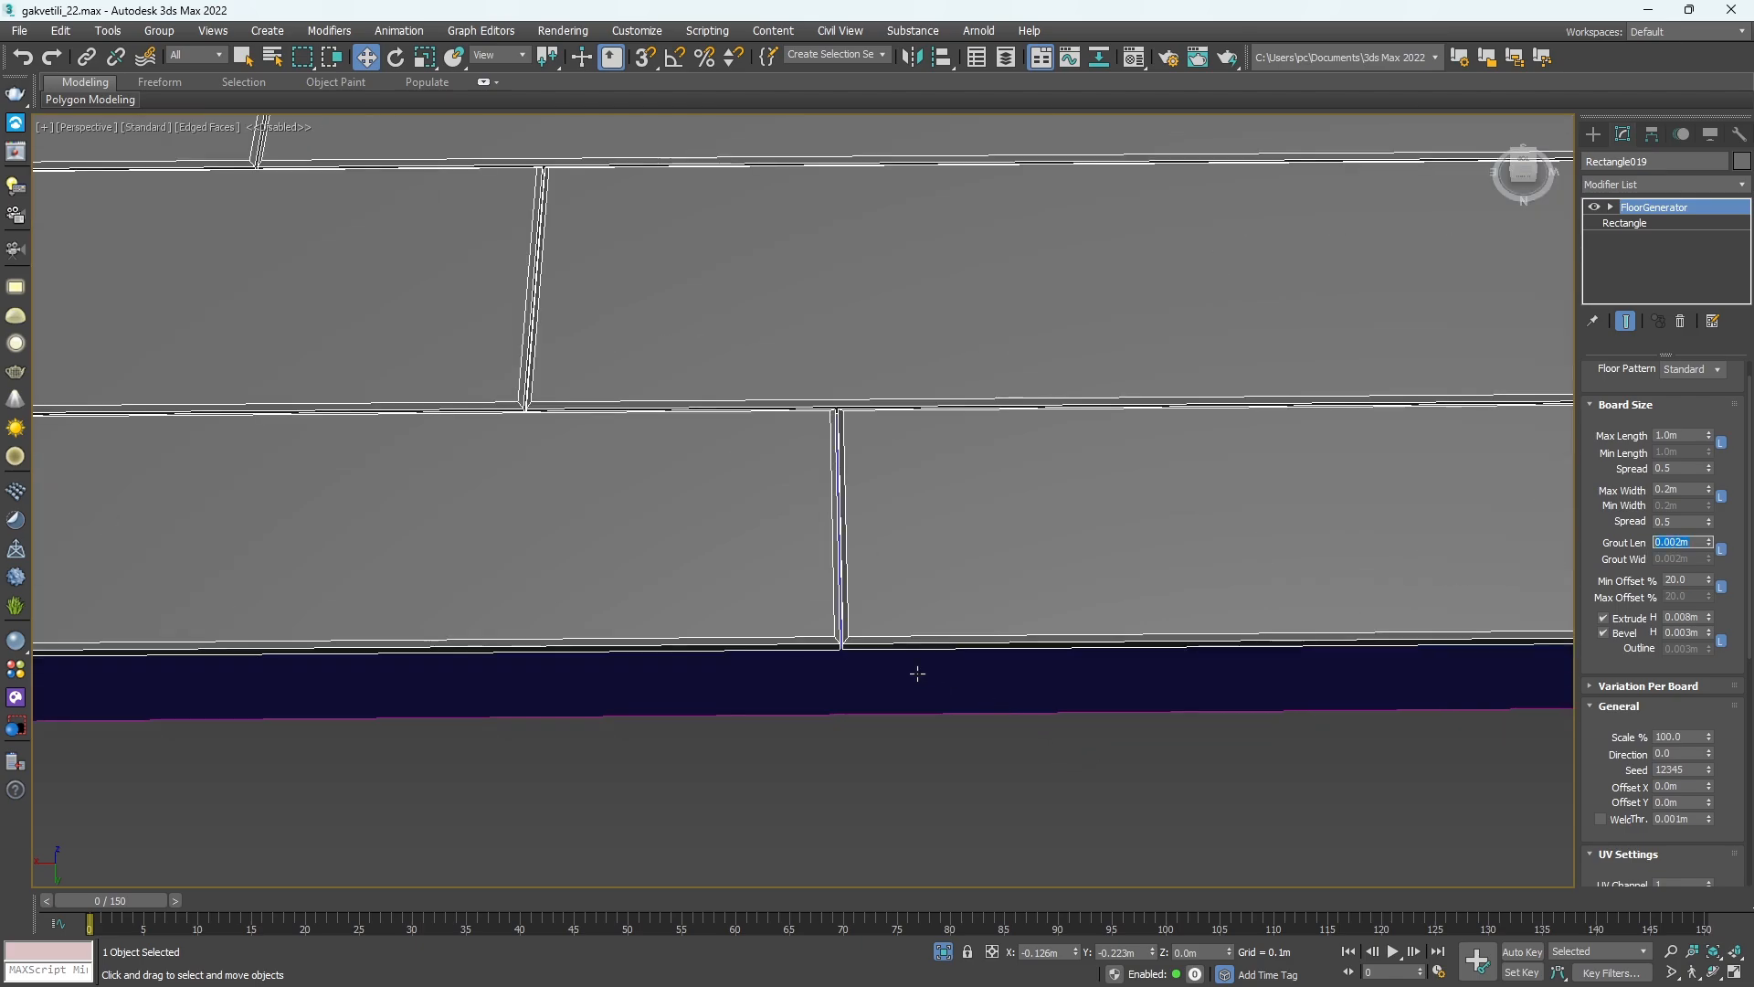
{"action": "scroll", "coordinate": [943, 685], "scroll_direction": "up", "scroll_amount": 4}
{"action": "scroll", "coordinate": [853, 646], "scroll_direction": "up", "scroll_amount": 3}
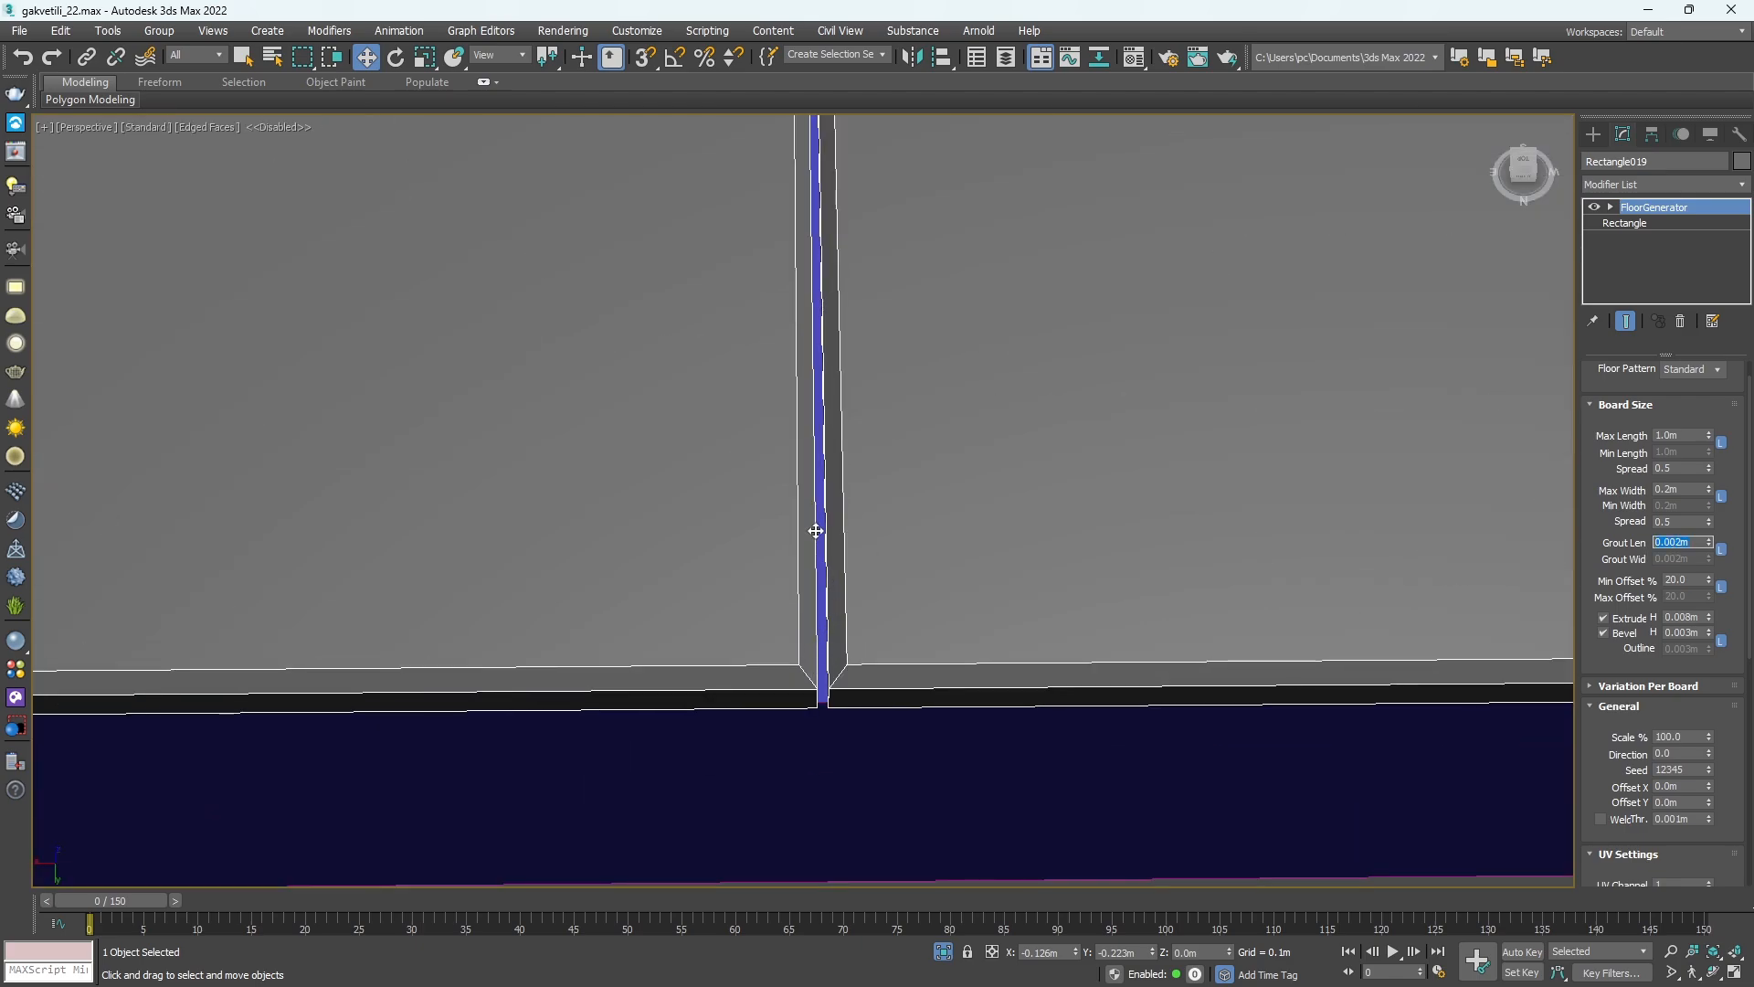
{"action": "mouse_move", "coordinate": [1708, 545]}
{"action": "left_mouse_down"}
{"action": "mouse_move", "coordinate": [1709, 477]}
{"action": "mouse_move", "coordinate": [1702, 520]}
{"action": "left_mouse_up"}
{"action": "scroll", "coordinate": [893, 638], "scroll_direction": "down", "scroll_amount": 3}
{"action": "key", "text": "ctrl+z"}
{"action": "middle_click_drag", "start_coordinate": [927, 680], "coordinate": [905, 620]}
{"action": "middle_click_drag", "start_coordinate": [1105, 631], "coordinate": [1243, 656]}
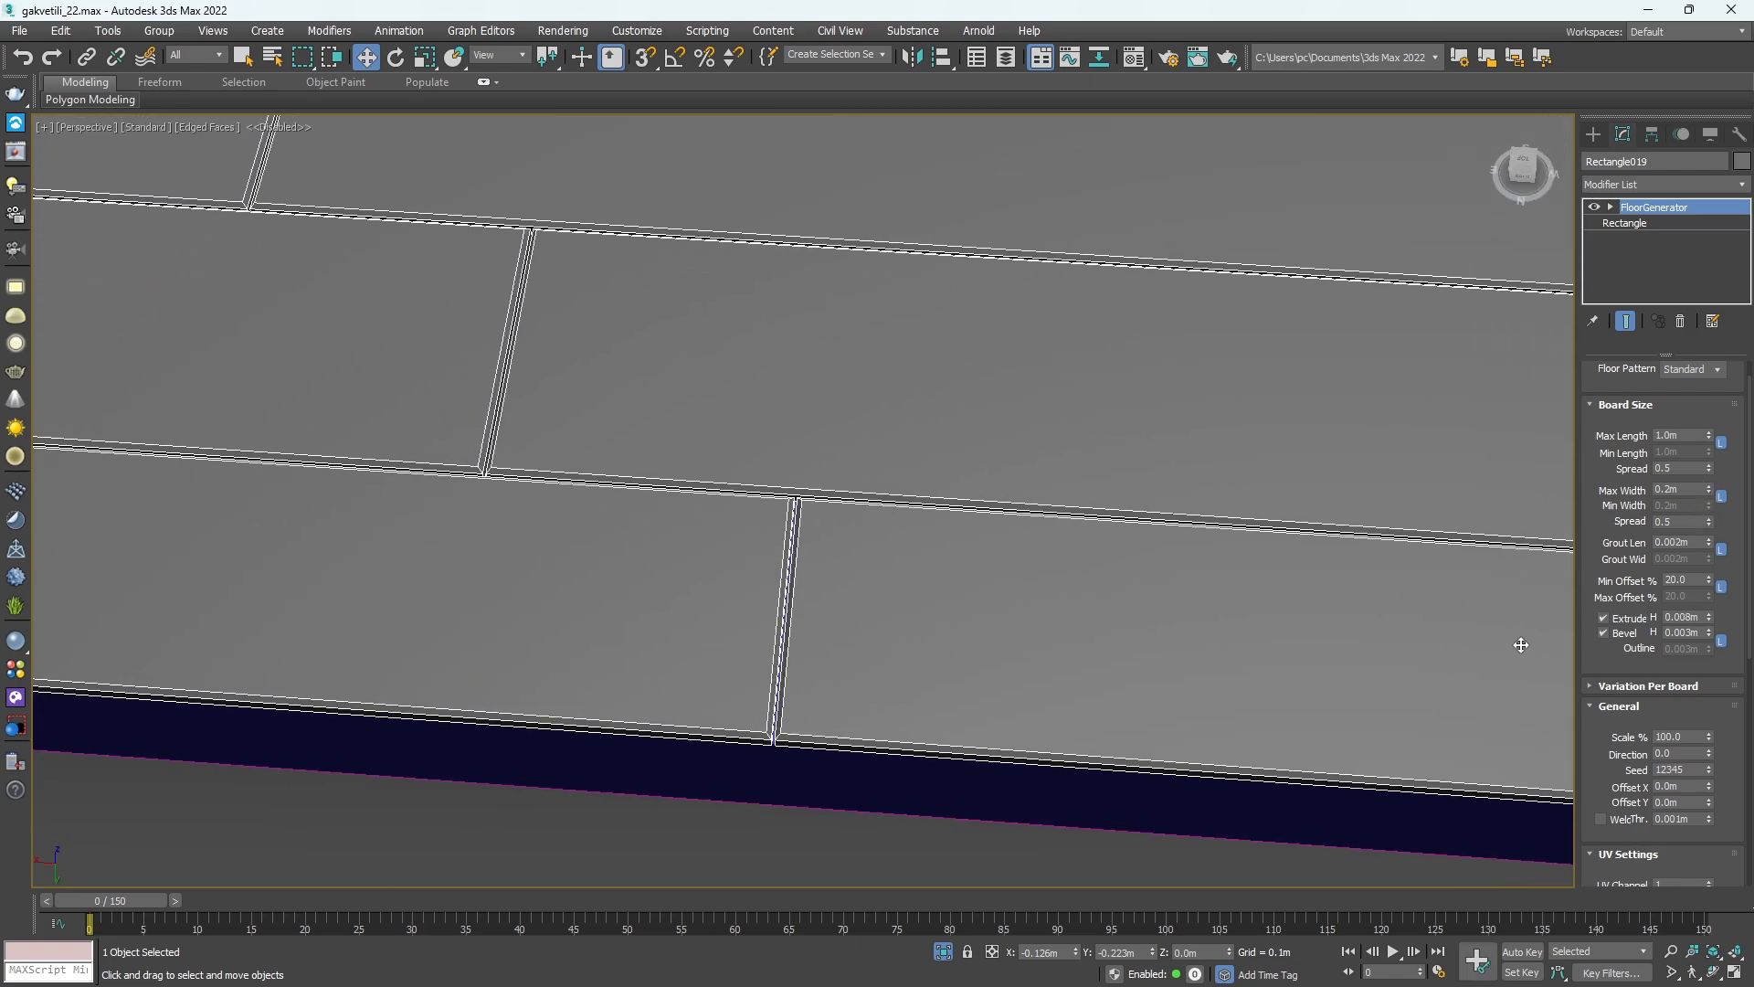
Set the minimum board offset to 0% and inspect how the joints between rows line up.
{"action": "scroll", "coordinate": [781, 650], "scroll_direction": "down", "scroll_amount": 5}
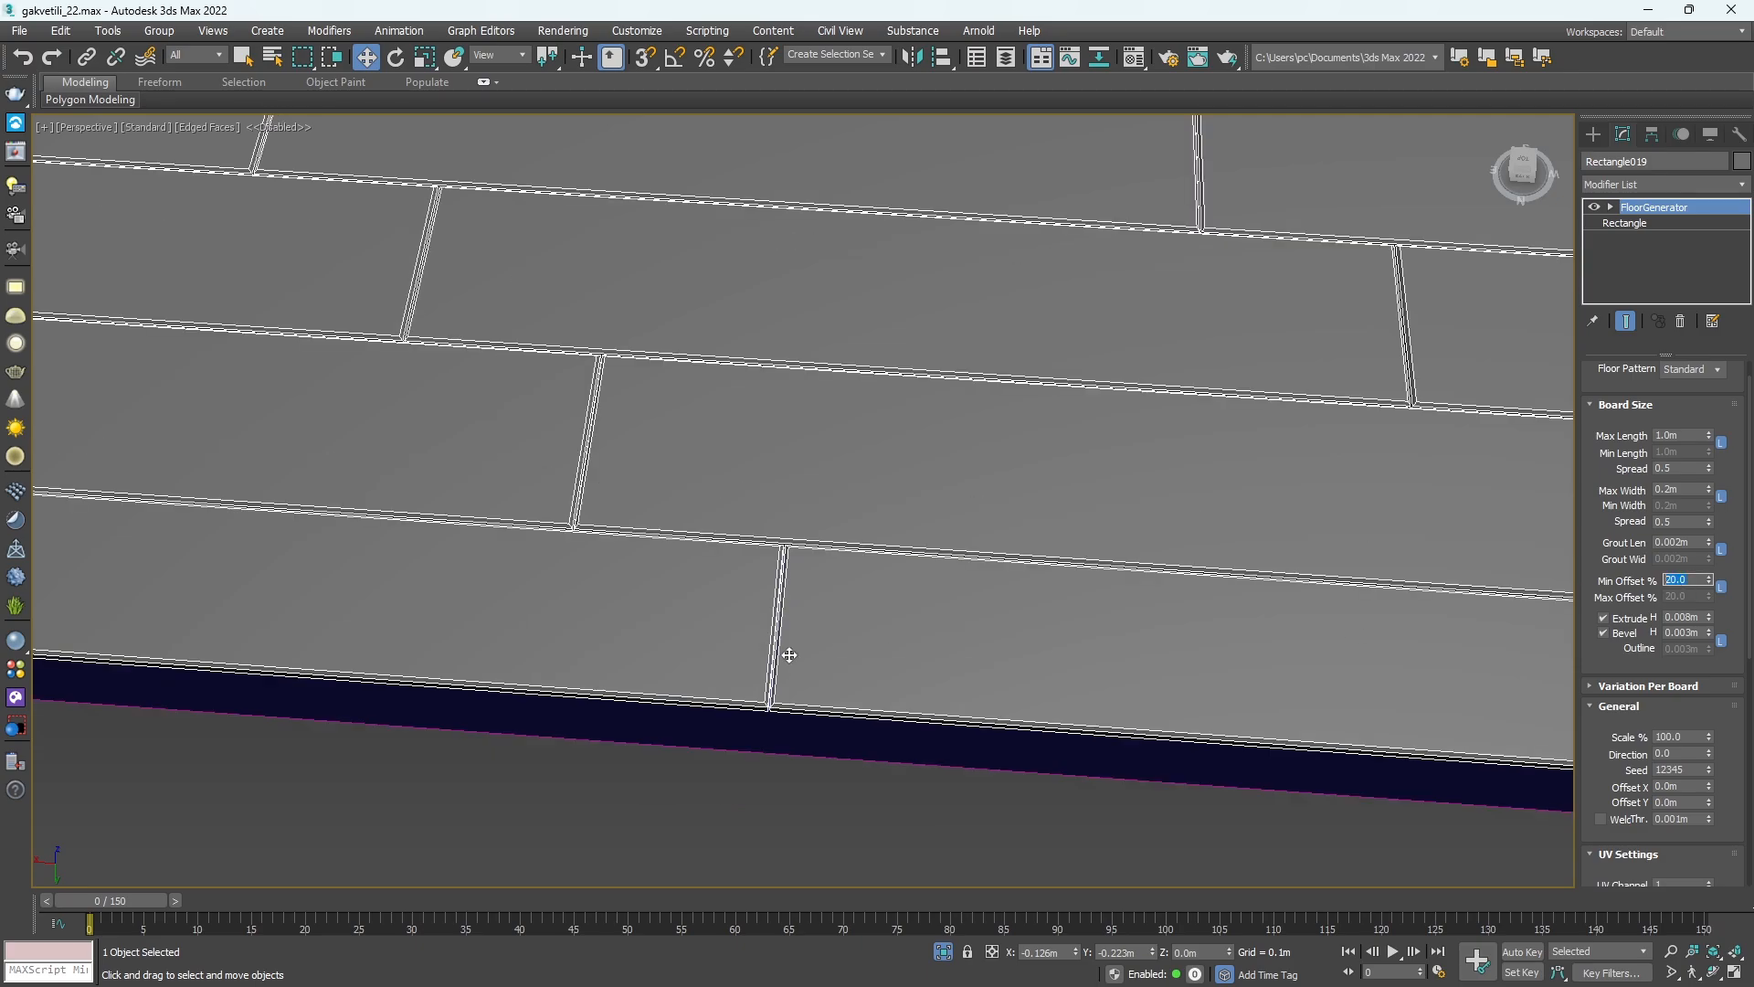
{"action": "scroll", "coordinate": [800, 542], "scroll_direction": "up", "scroll_amount": 3}
{"action": "scroll", "coordinate": [446, 521], "scroll_direction": "down", "scroll_amount": 4}
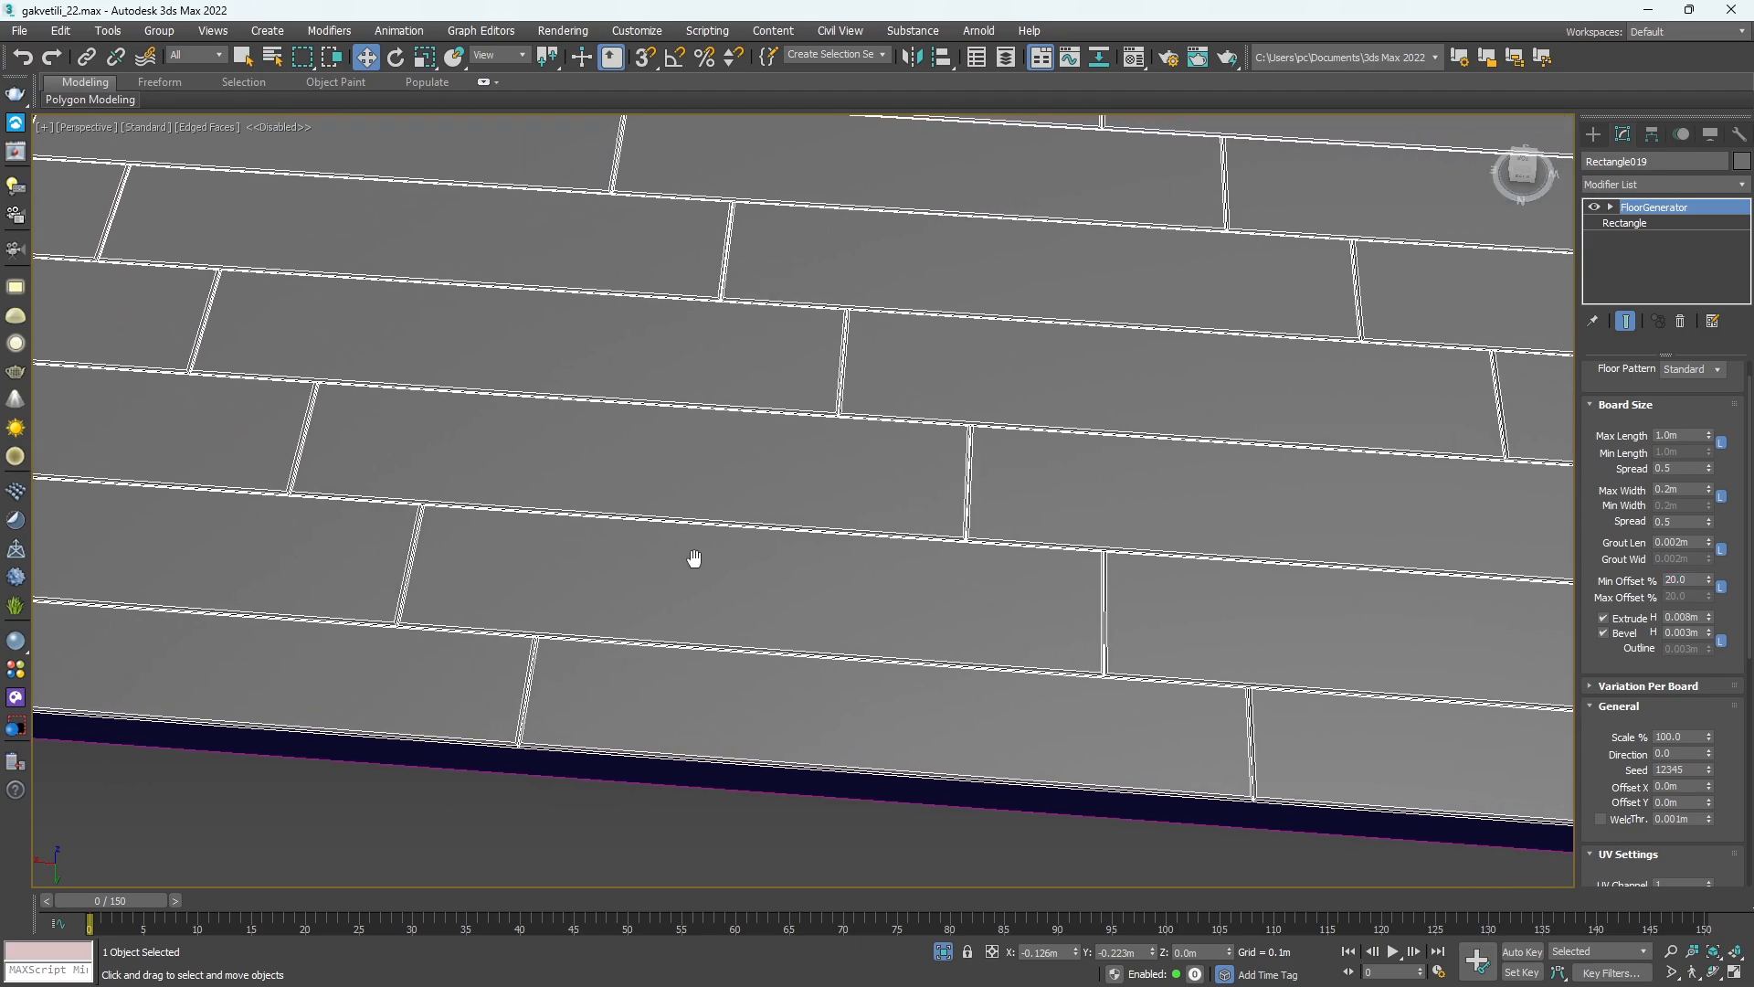
{"action": "scroll", "coordinate": [1063, 633], "scroll_direction": "up", "scroll_amount": 3}
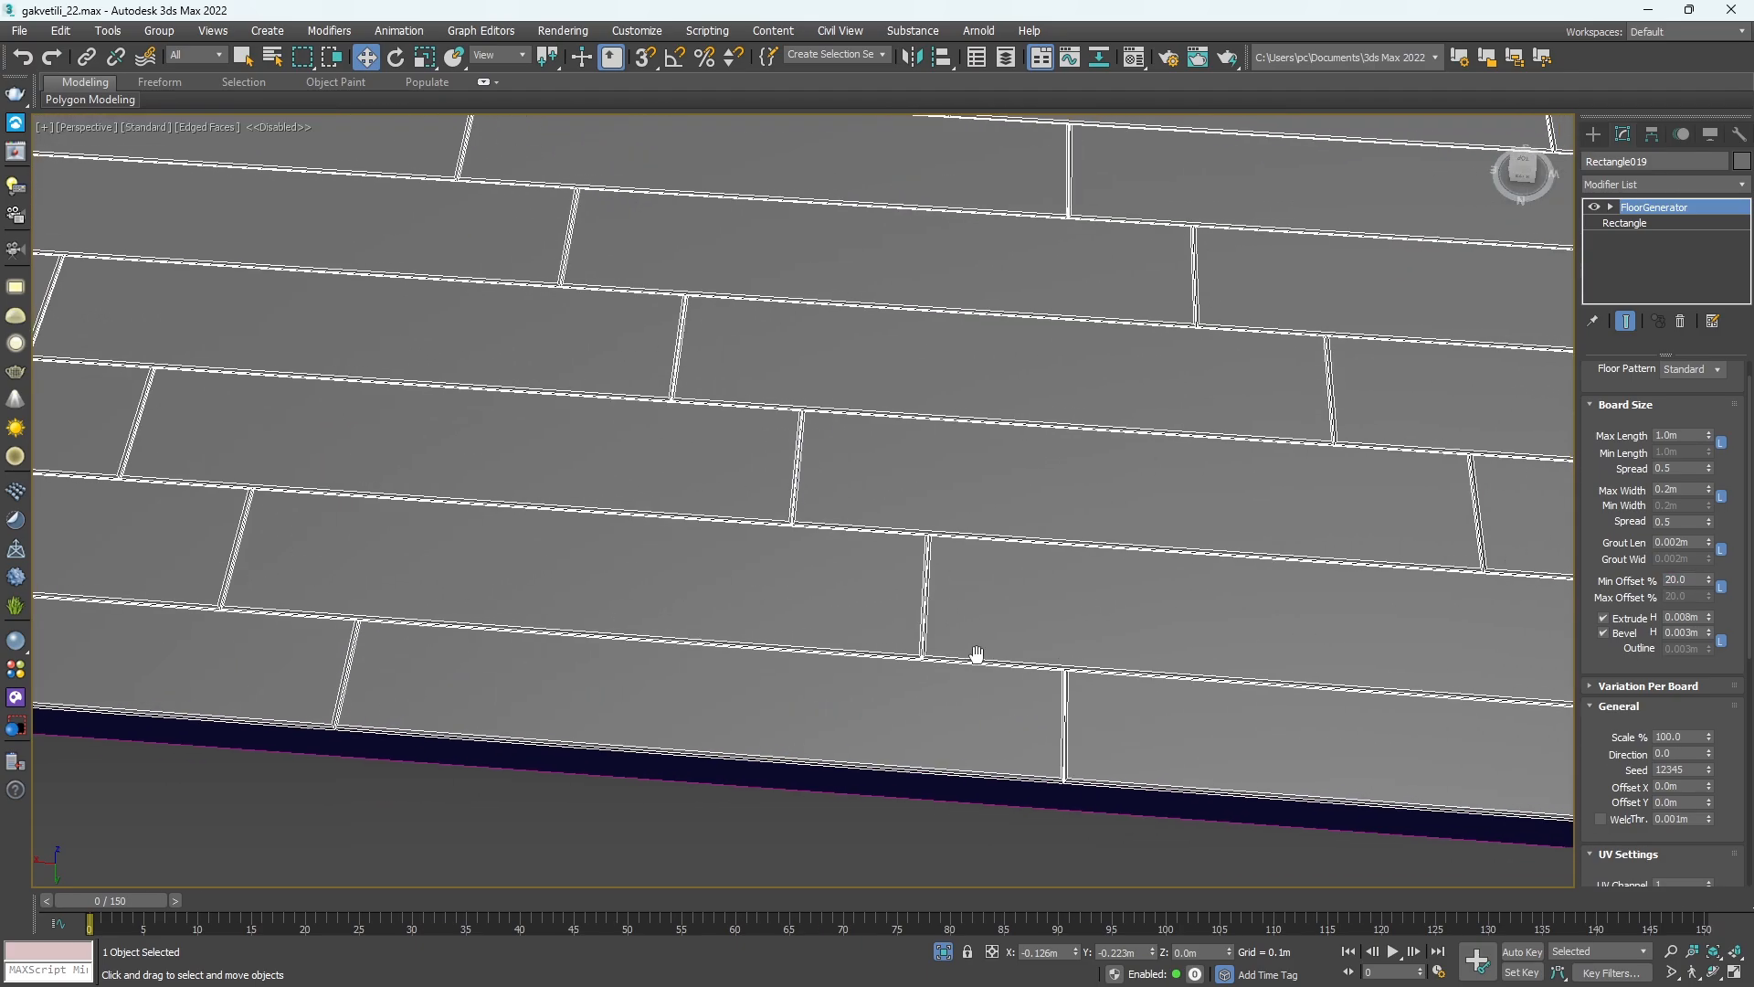
{"action": "left_click", "coordinate": [1690, 578]}
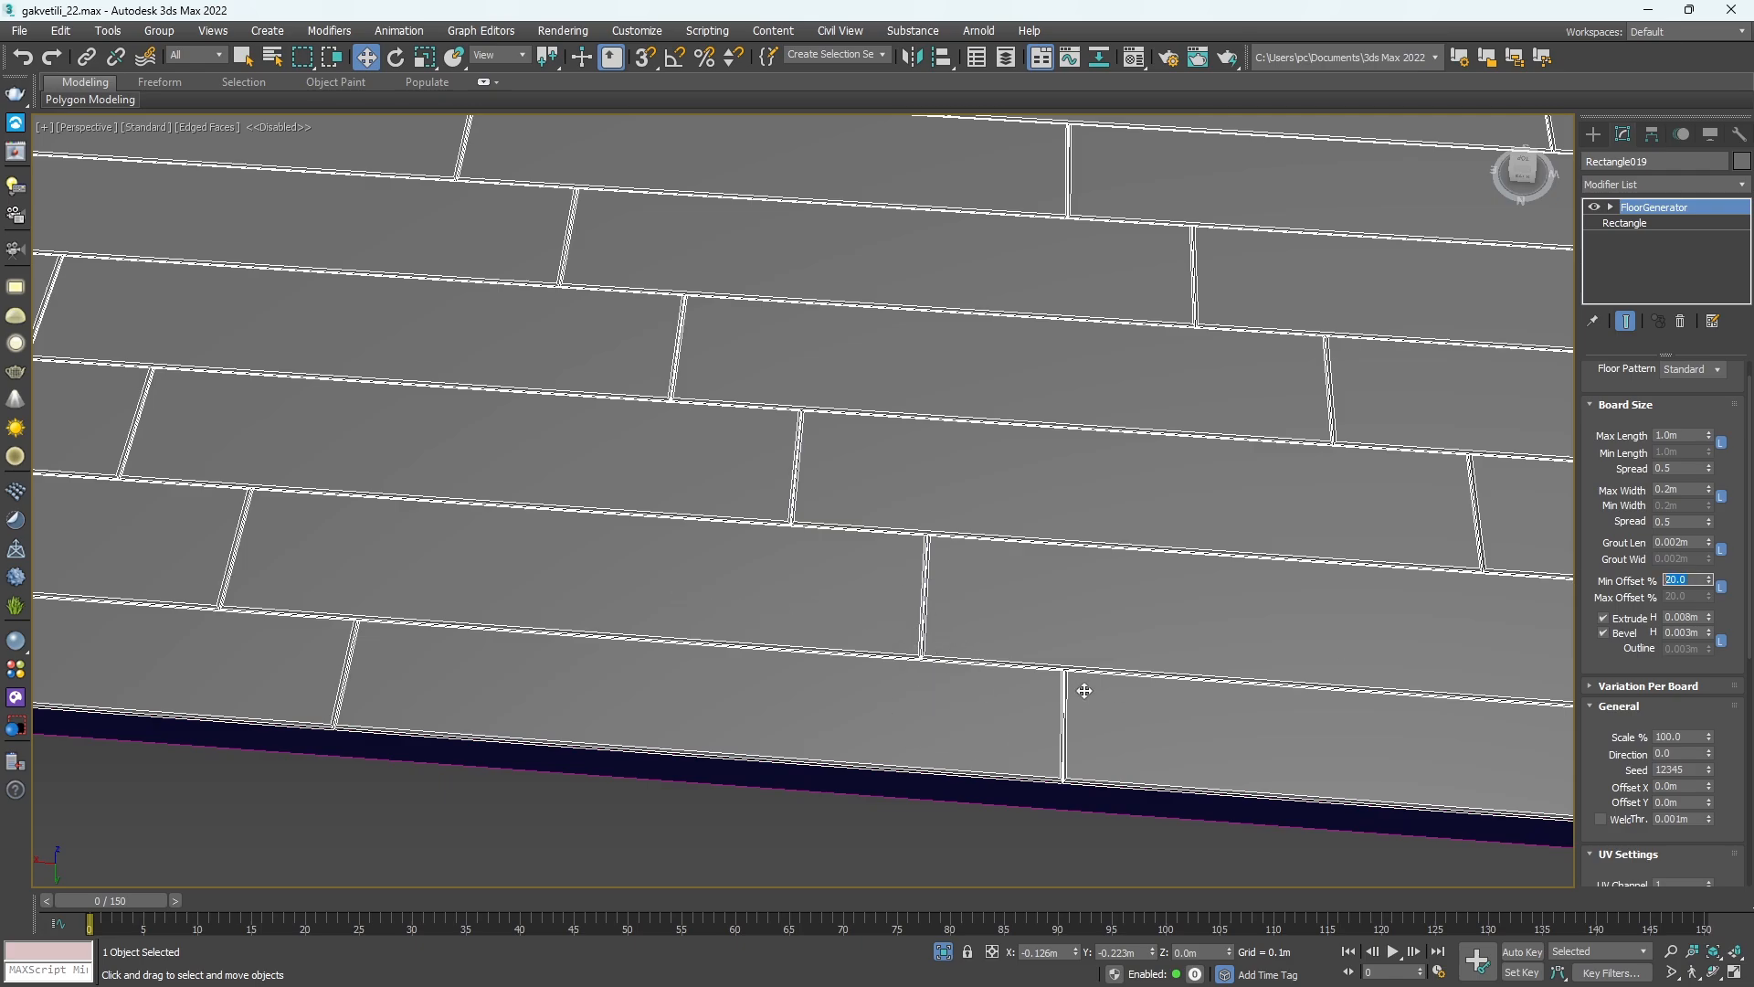
{"action": "type", "text": "0"}
{"action": "key", "text": "Return"}
{"action": "scroll", "coordinate": [1147, 606], "scroll_direction": "down", "scroll_amount": 5}
{"action": "middle_click_drag", "start_coordinate": [994, 791], "coordinate": [822, 606], "text": "alt"}
{"action": "scroll", "coordinate": [1088, 325], "scroll_direction": "up", "scroll_amount": 4}
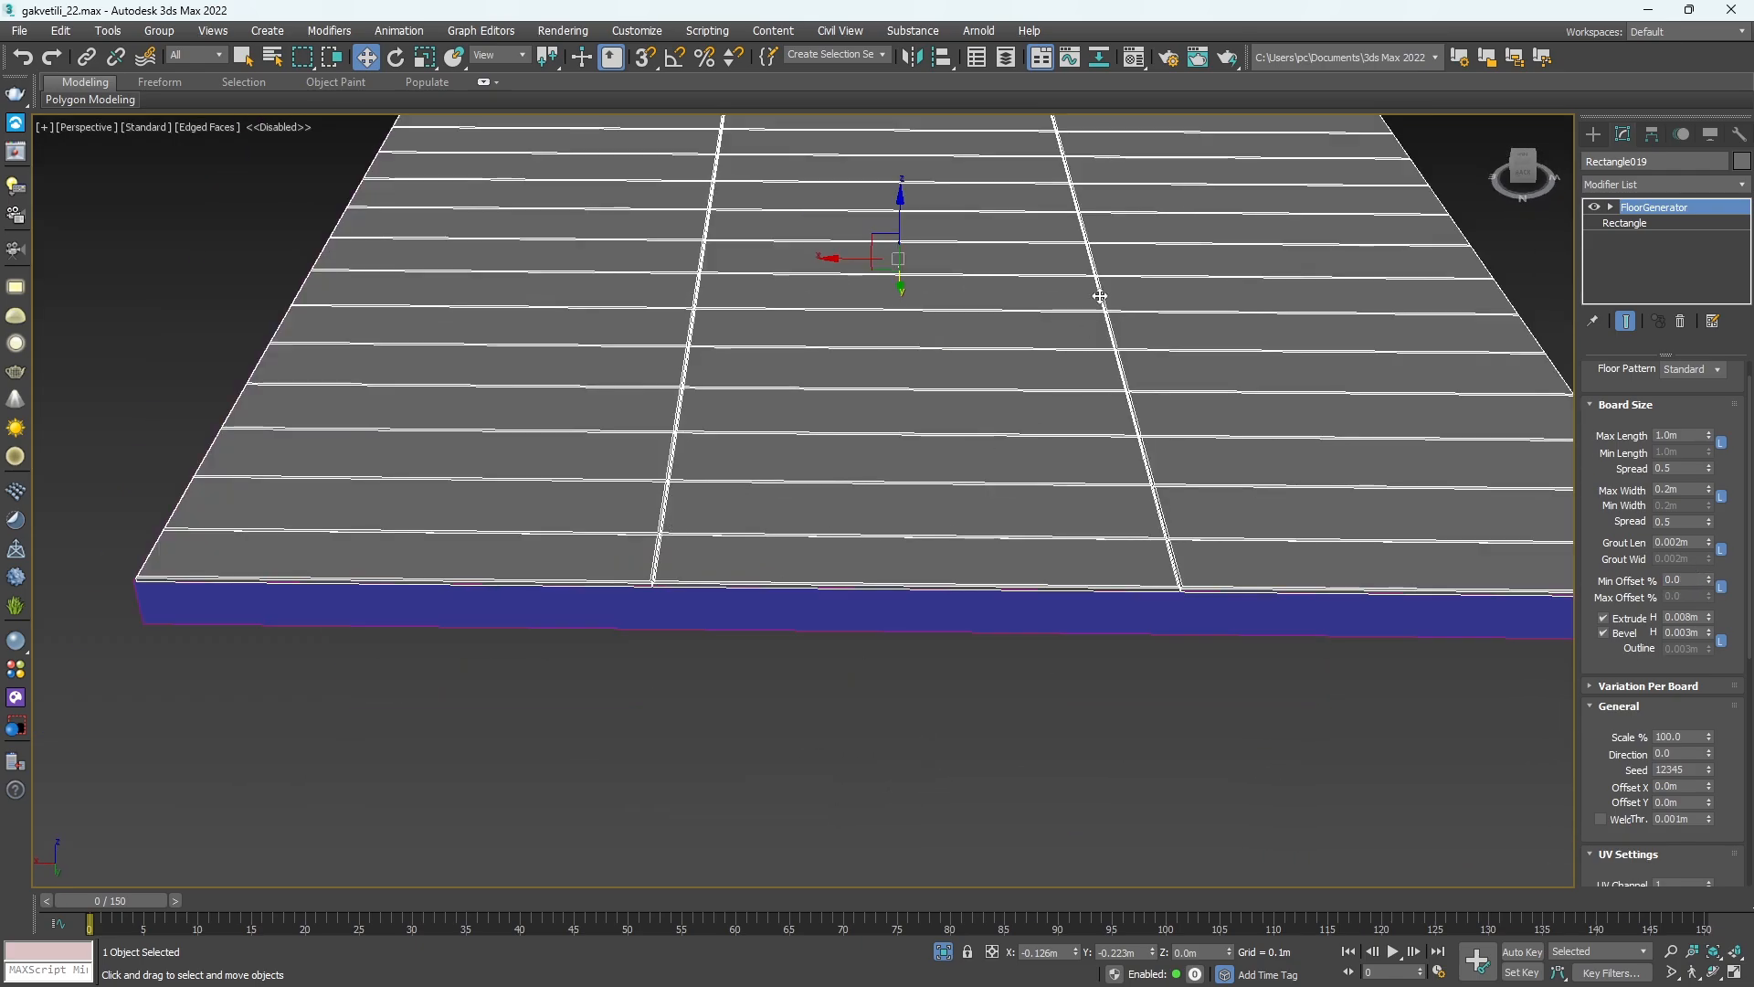
Set the minimum board offset to 50% and check the staggering of the rows.
{"action": "left_click", "coordinate": [1684, 579]}
{"action": "type", "text": "50"}
{"action": "key", "text": "Return"}
{"action": "middle_click_drag", "start_coordinate": [702, 641], "coordinate": [716, 626]}
{"action": "scroll", "coordinate": [739, 641], "scroll_direction": "up", "scroll_amount": 3}
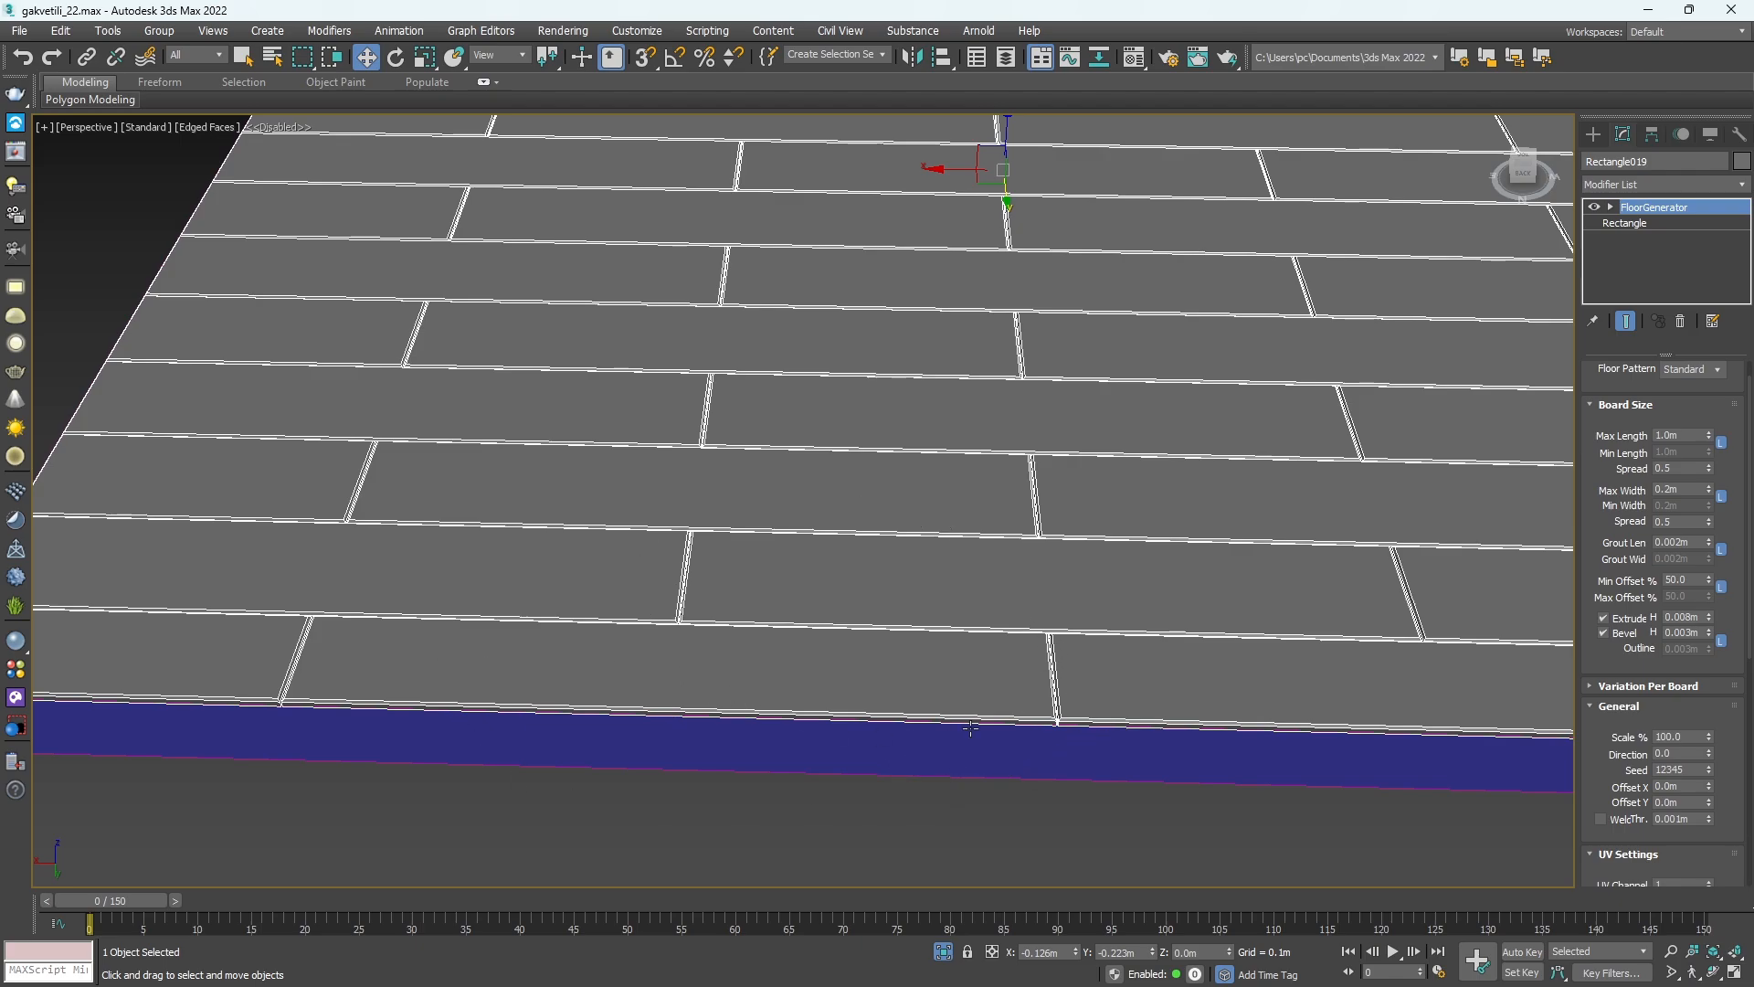
Set the minimum board offset to 25% for the generated floor.
{"action": "double_click", "coordinate": [1689, 578]}
{"action": "key", "text": "Return"}
{"action": "scroll", "coordinate": [1061, 634], "scroll_direction": "down", "scroll_amount": 4}
{"action": "middle_click_drag", "start_coordinate": [1136, 622], "coordinate": [1014, 680]}
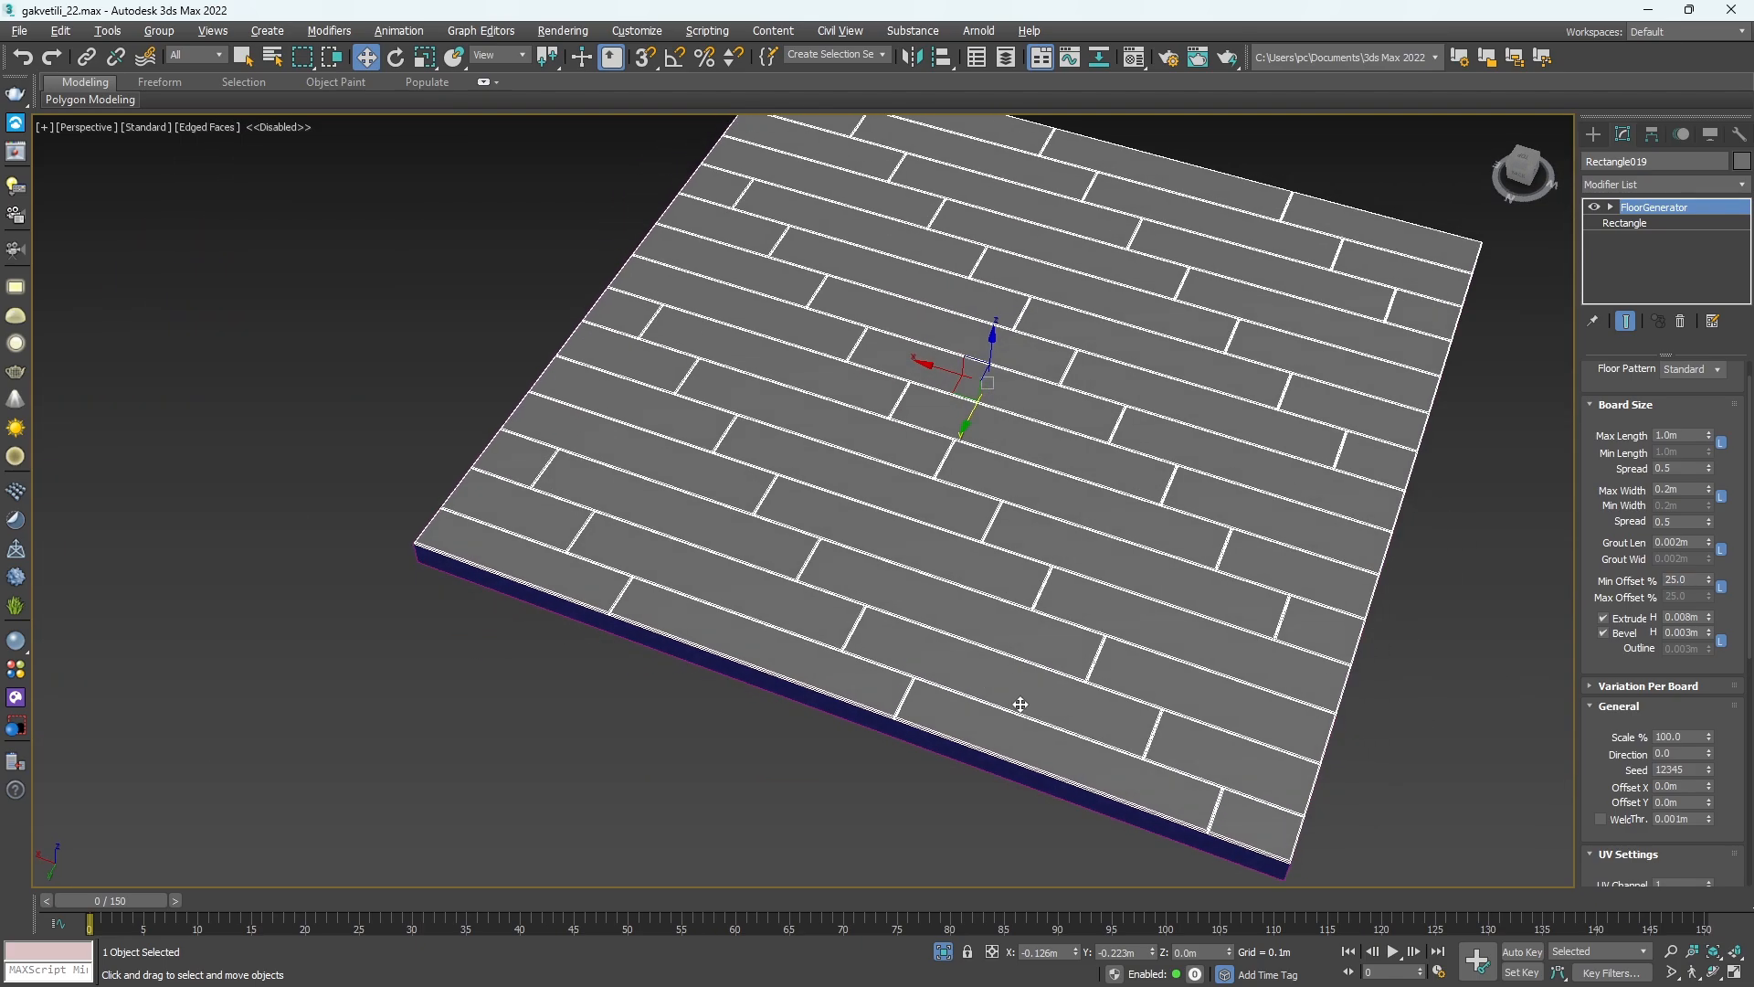
Set the extrude height of the floor boards to 0.011 m.
{"action": "middle_click_drag", "start_coordinate": [825, 556], "coordinate": [866, 554], "text": "alt"}
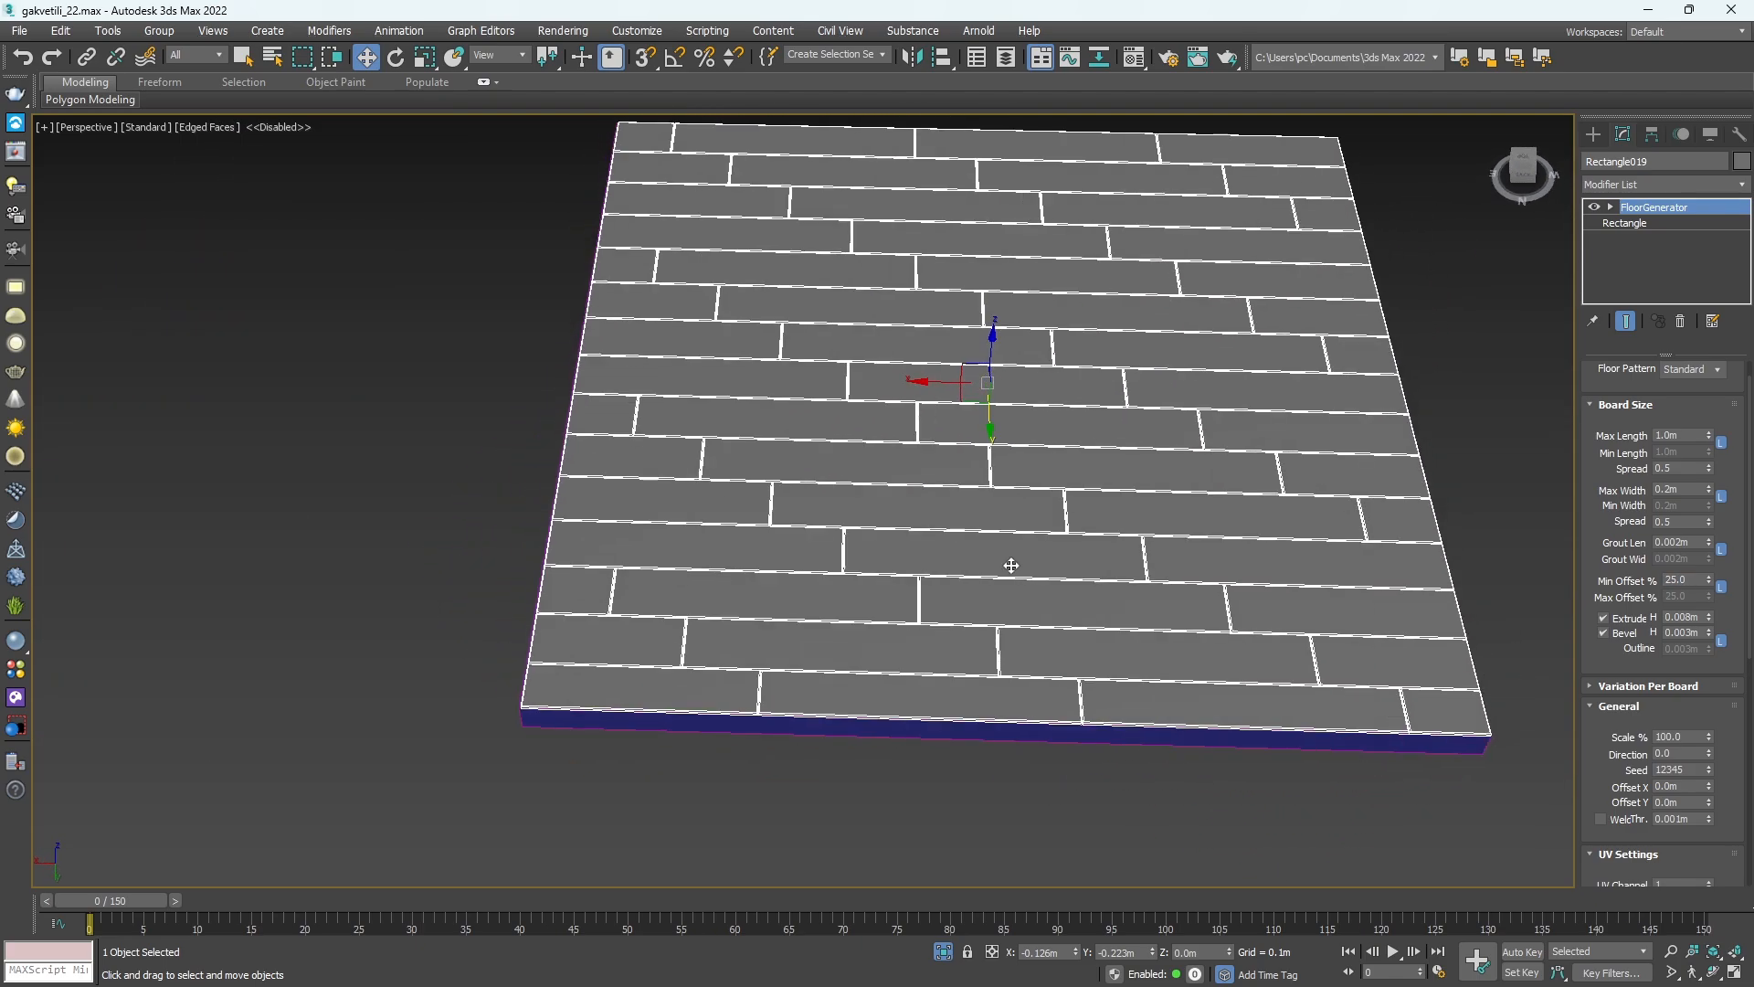
{"action": "left_click_drag", "start_coordinate": [1623, 543], "coordinate": [1606, 482]}
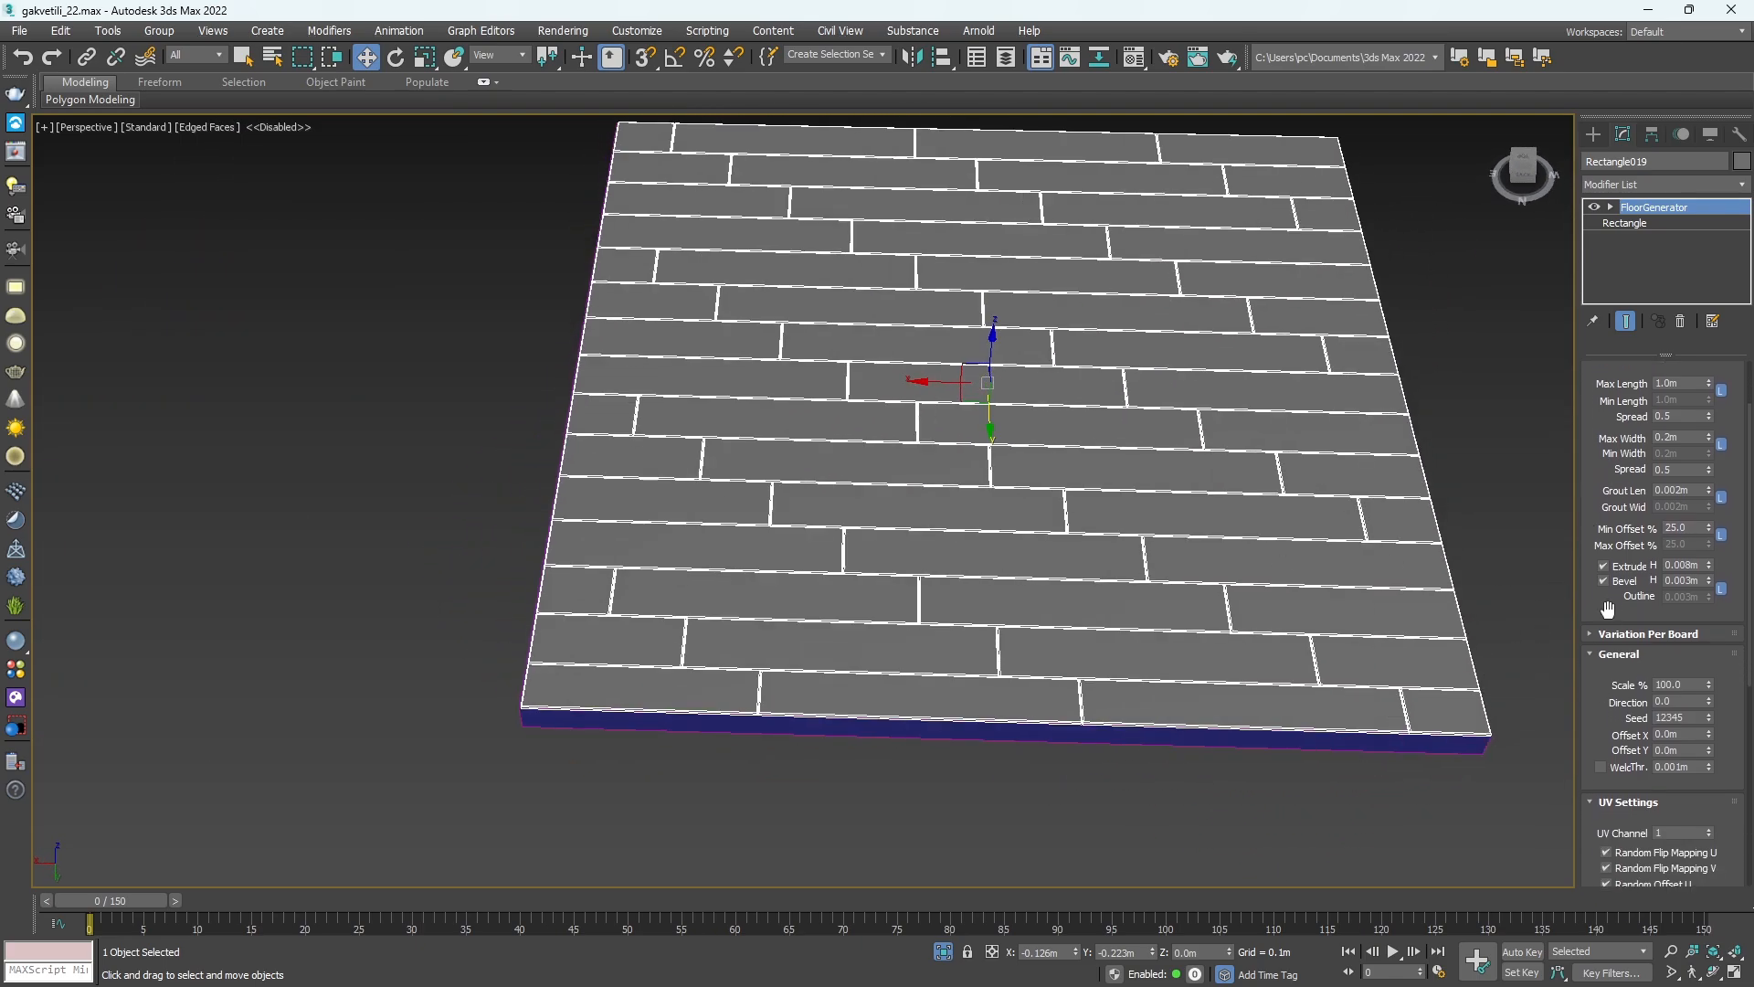
{"action": "scroll", "coordinate": [1038, 639], "scroll_direction": "up", "scroll_amount": 6}
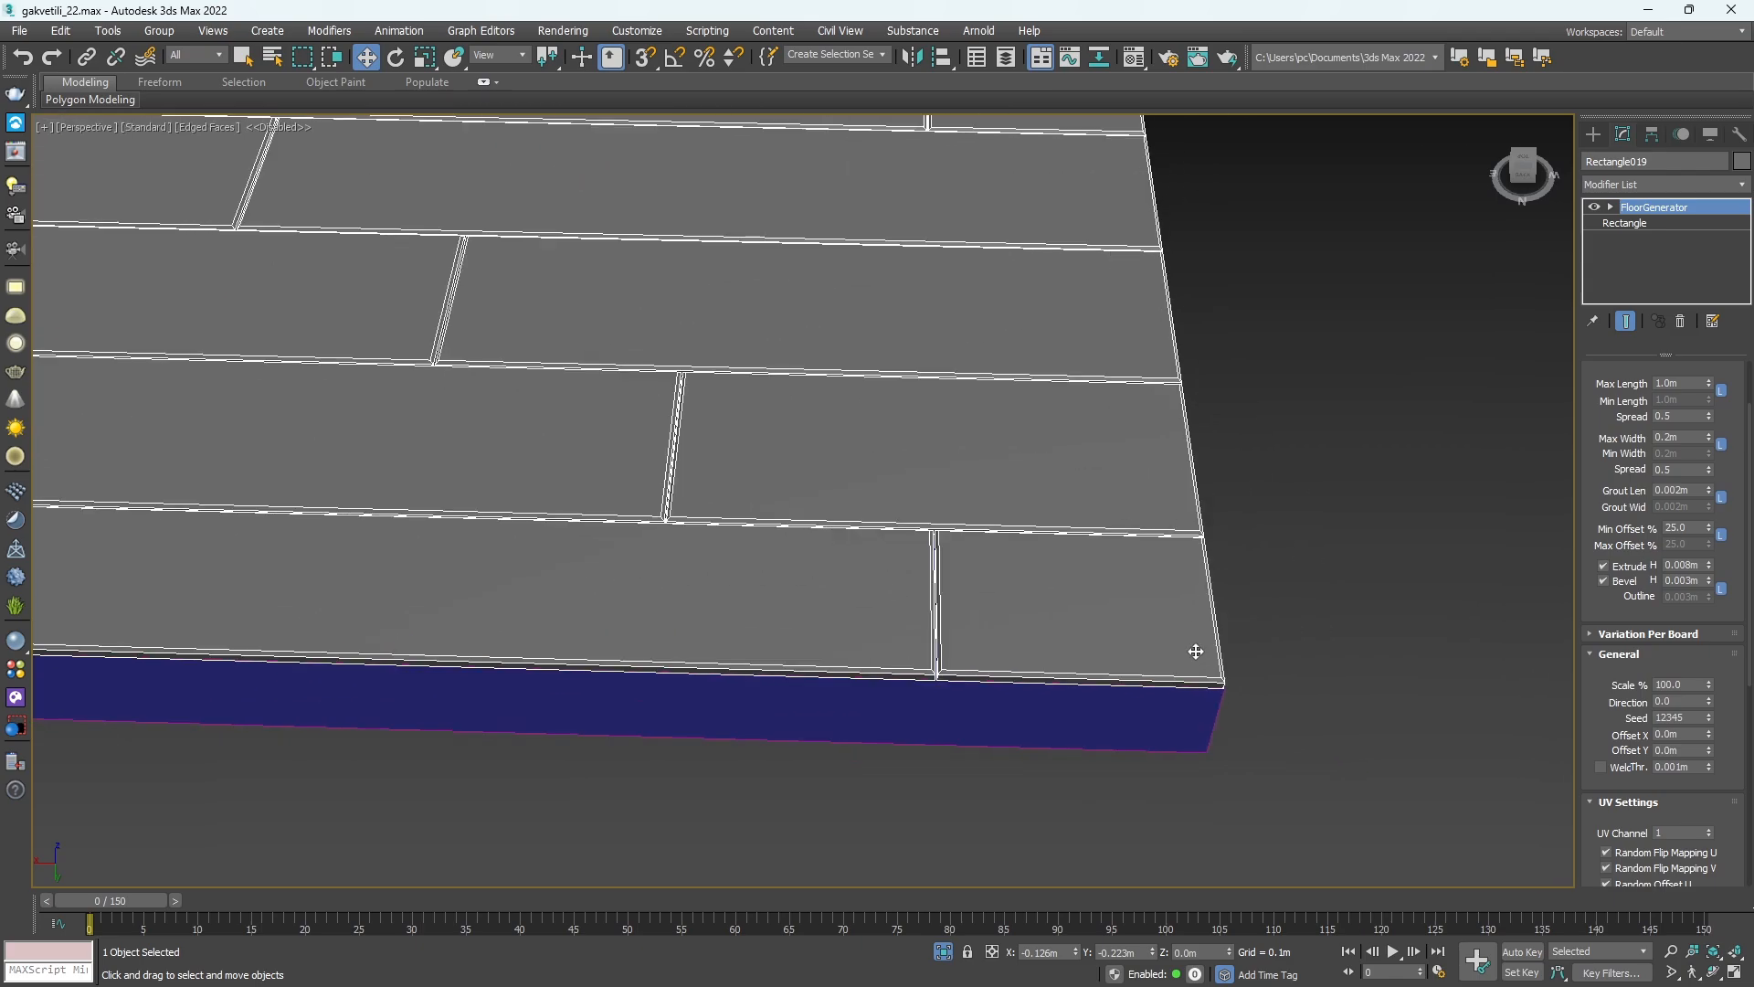
{"action": "scroll", "coordinate": [1196, 651], "scroll_direction": "up", "scroll_amount": 1}
{"action": "scroll", "coordinate": [1030, 671], "scroll_direction": "up", "scroll_amount": 1}
{"action": "scroll", "coordinate": [1011, 682], "scroll_direction": "down", "scroll_amount": 1}
{"action": "middle_click_drag", "start_coordinate": [1010, 682], "coordinate": [883, 534], "text": "alt"}
{"action": "scroll", "coordinate": [884, 535], "scroll_direction": "up", "scroll_amount": 1}
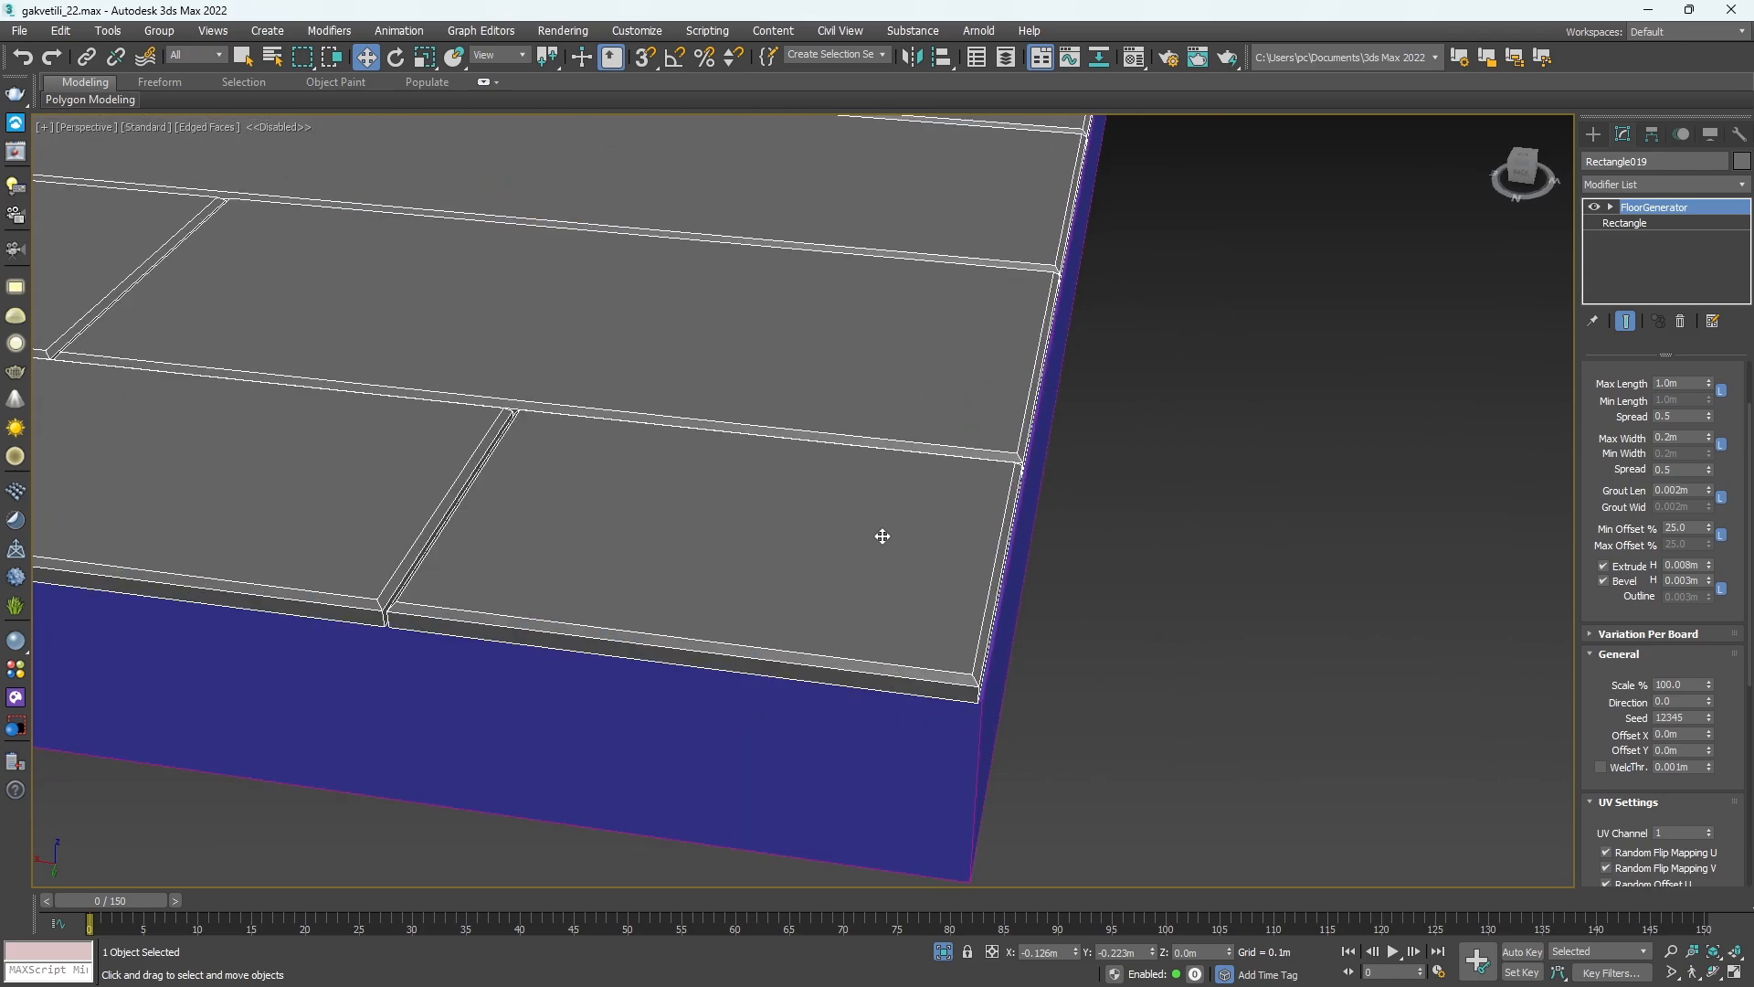
{"action": "mouse_move", "coordinate": [1708, 564]}
{"action": "left_mouse_down"}
{"action": "mouse_move", "coordinate": [1723, 354]}
{"action": "mouse_move", "coordinate": [1726, 564]}
{"action": "left_mouse_up"}
Increase the bevel height of the floor boards to 0.005 m.
{"action": "scroll", "coordinate": [898, 674], "scroll_direction": "up", "scroll_amount": 2}
{"action": "scroll", "coordinate": [985, 690], "scroll_direction": "up", "scroll_amount": 2}
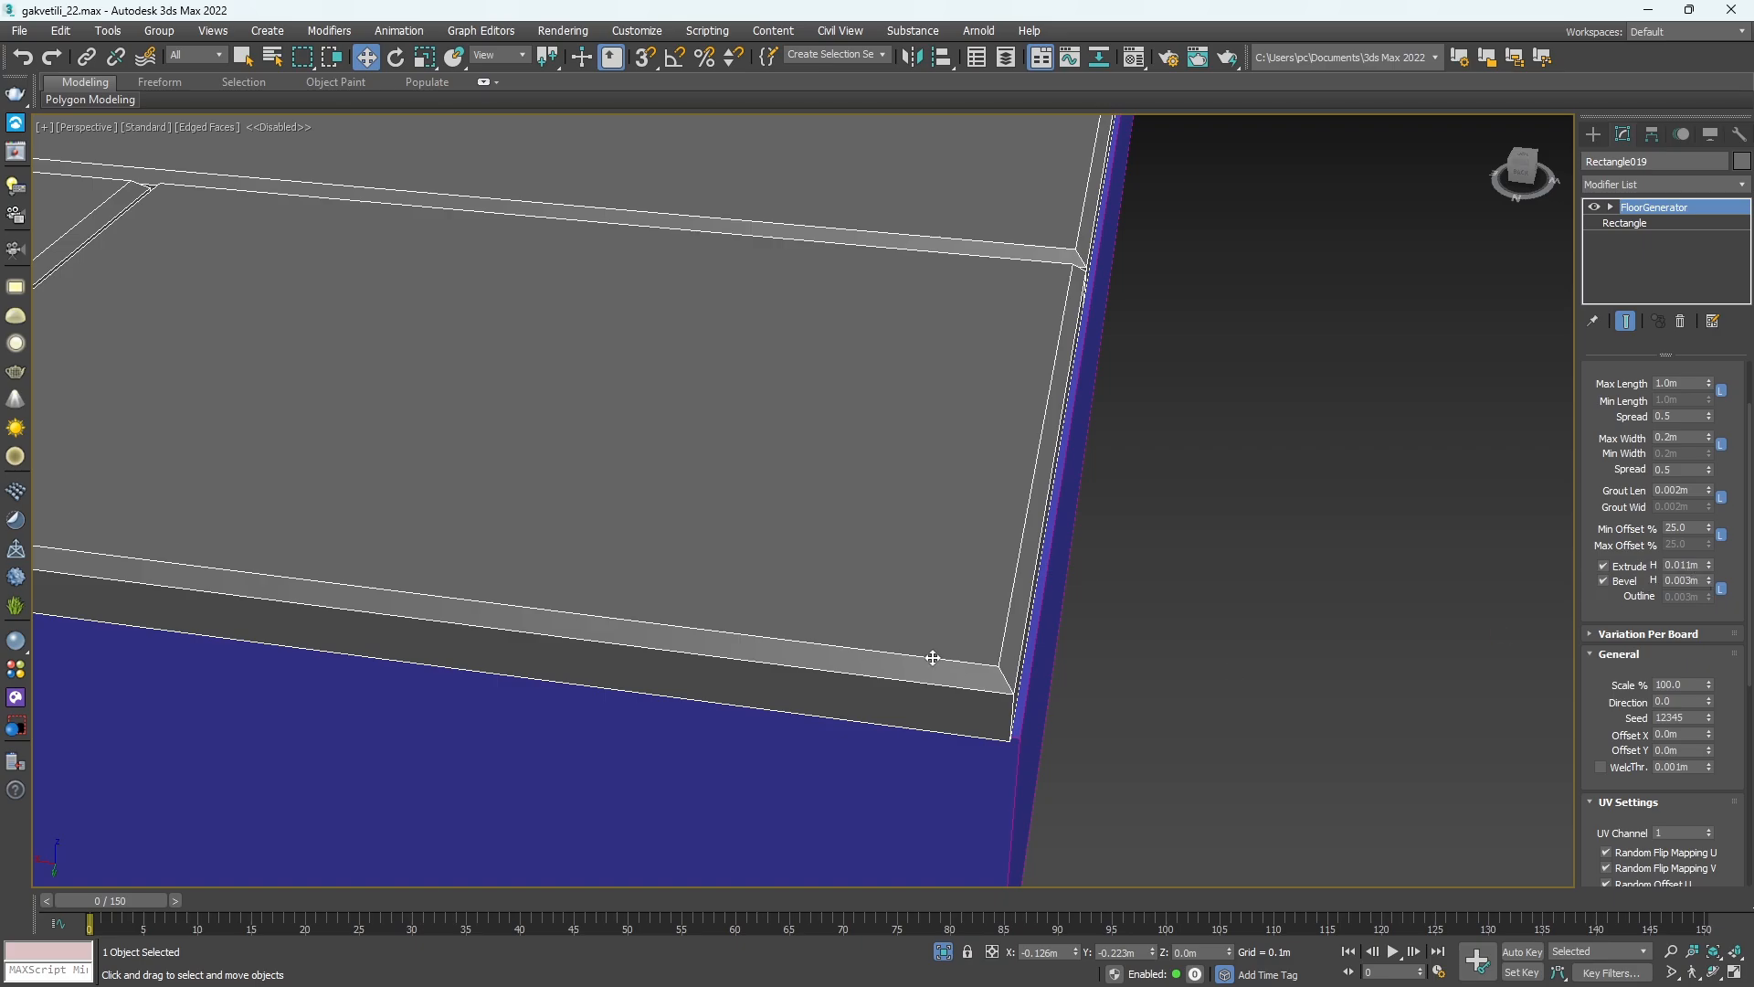
{"action": "left_click_drag", "start_coordinate": [1709, 582], "coordinate": [1701, 562]}
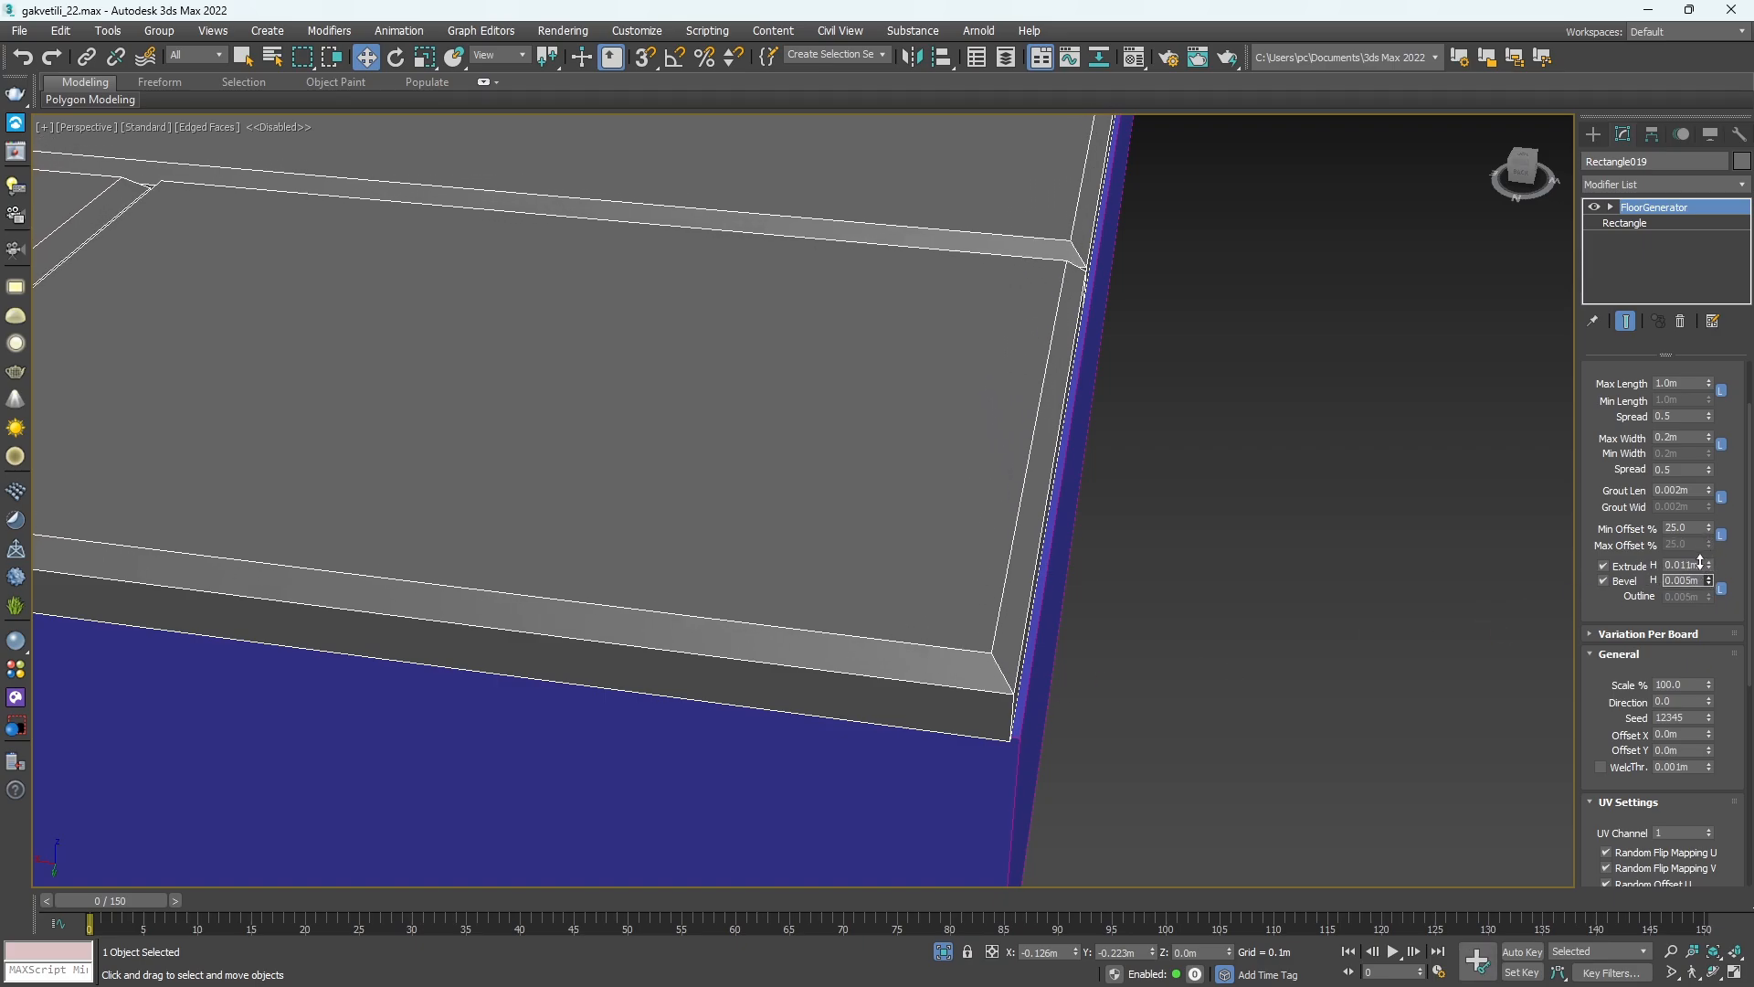
Try the Herringbone floor pattern on the slab and view the whole floor.
{"action": "left_click_drag", "start_coordinate": [1590, 443], "coordinate": [1597, 488]}
{"action": "scroll", "coordinate": [959, 552], "scroll_direction": "down", "scroll_amount": 5}
{"action": "scroll", "coordinate": [829, 565], "scroll_direction": "down", "scroll_amount": 4}
{"action": "scroll", "coordinate": [919, 581], "scroll_direction": "up", "scroll_amount": 1}
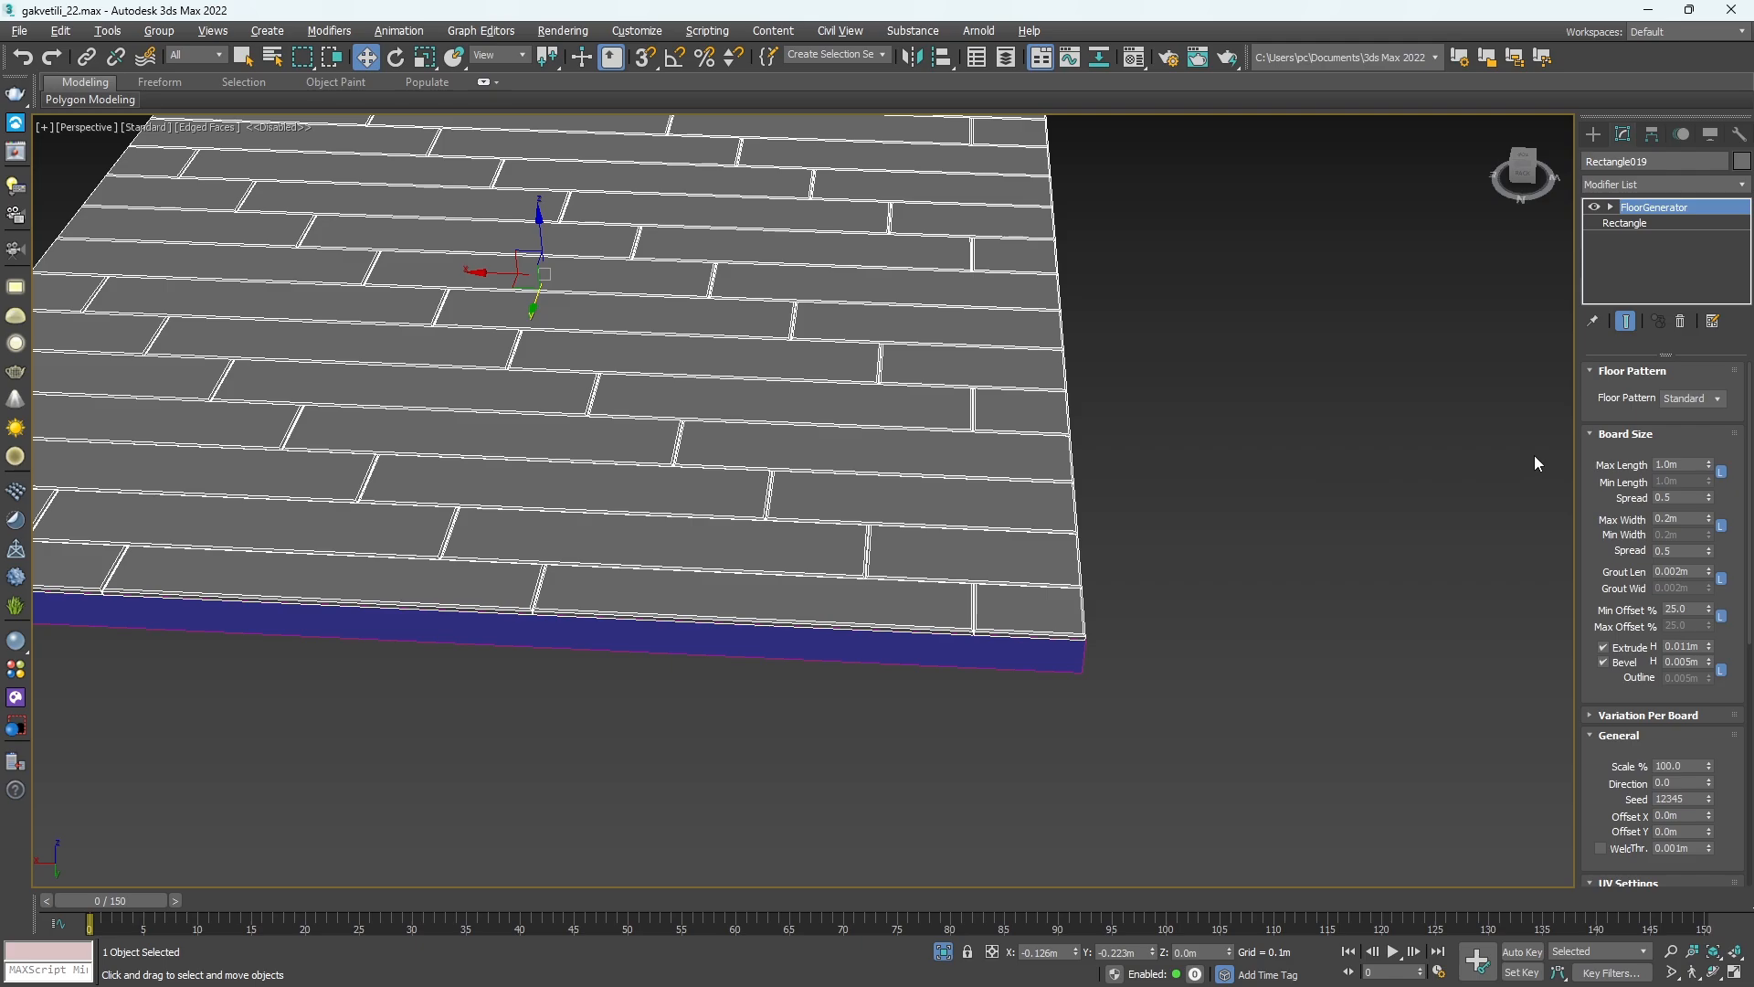
{"action": "left_click", "coordinate": [1712, 404]}
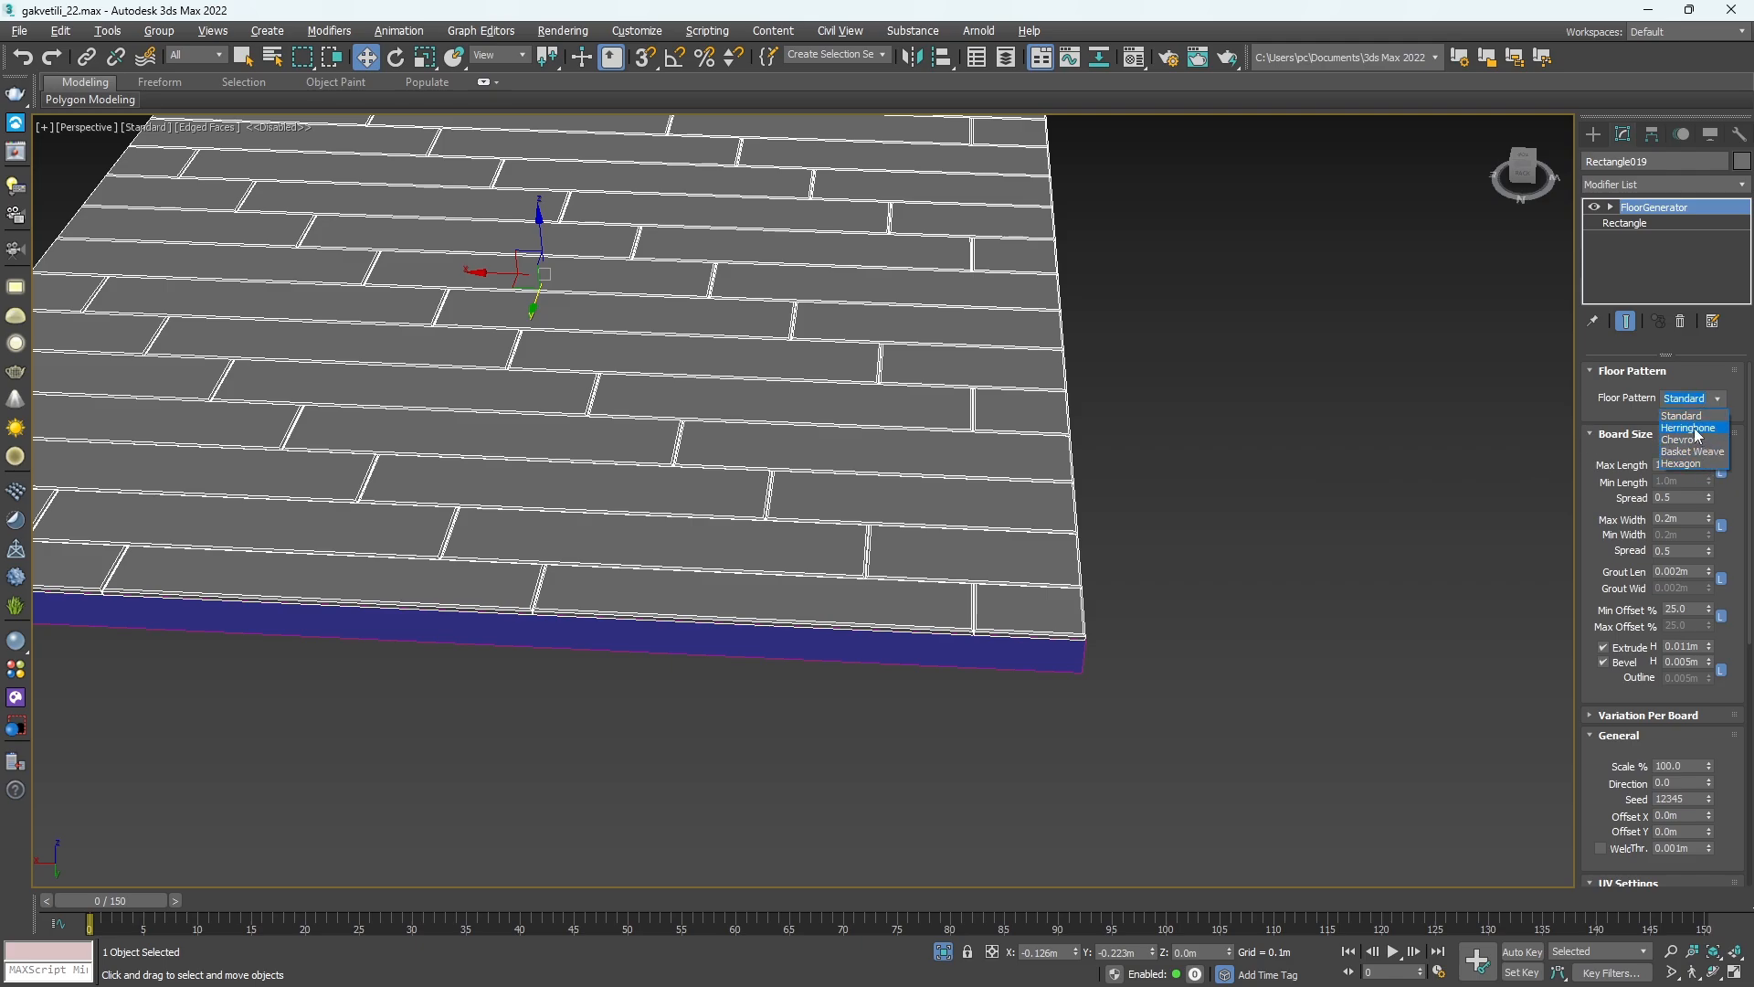
{"action": "left_click", "coordinate": [1689, 427]}
{"action": "scroll", "coordinate": [882, 585], "scroll_direction": "down", "scroll_amount": 5}
{"action": "middle_click_drag", "start_coordinate": [866, 599], "coordinate": [859, 758], "text": "alt"}
Try the Chevron and Basket Weave floor patterns on the slab.
{"action": "left_click", "coordinate": [1724, 407]}
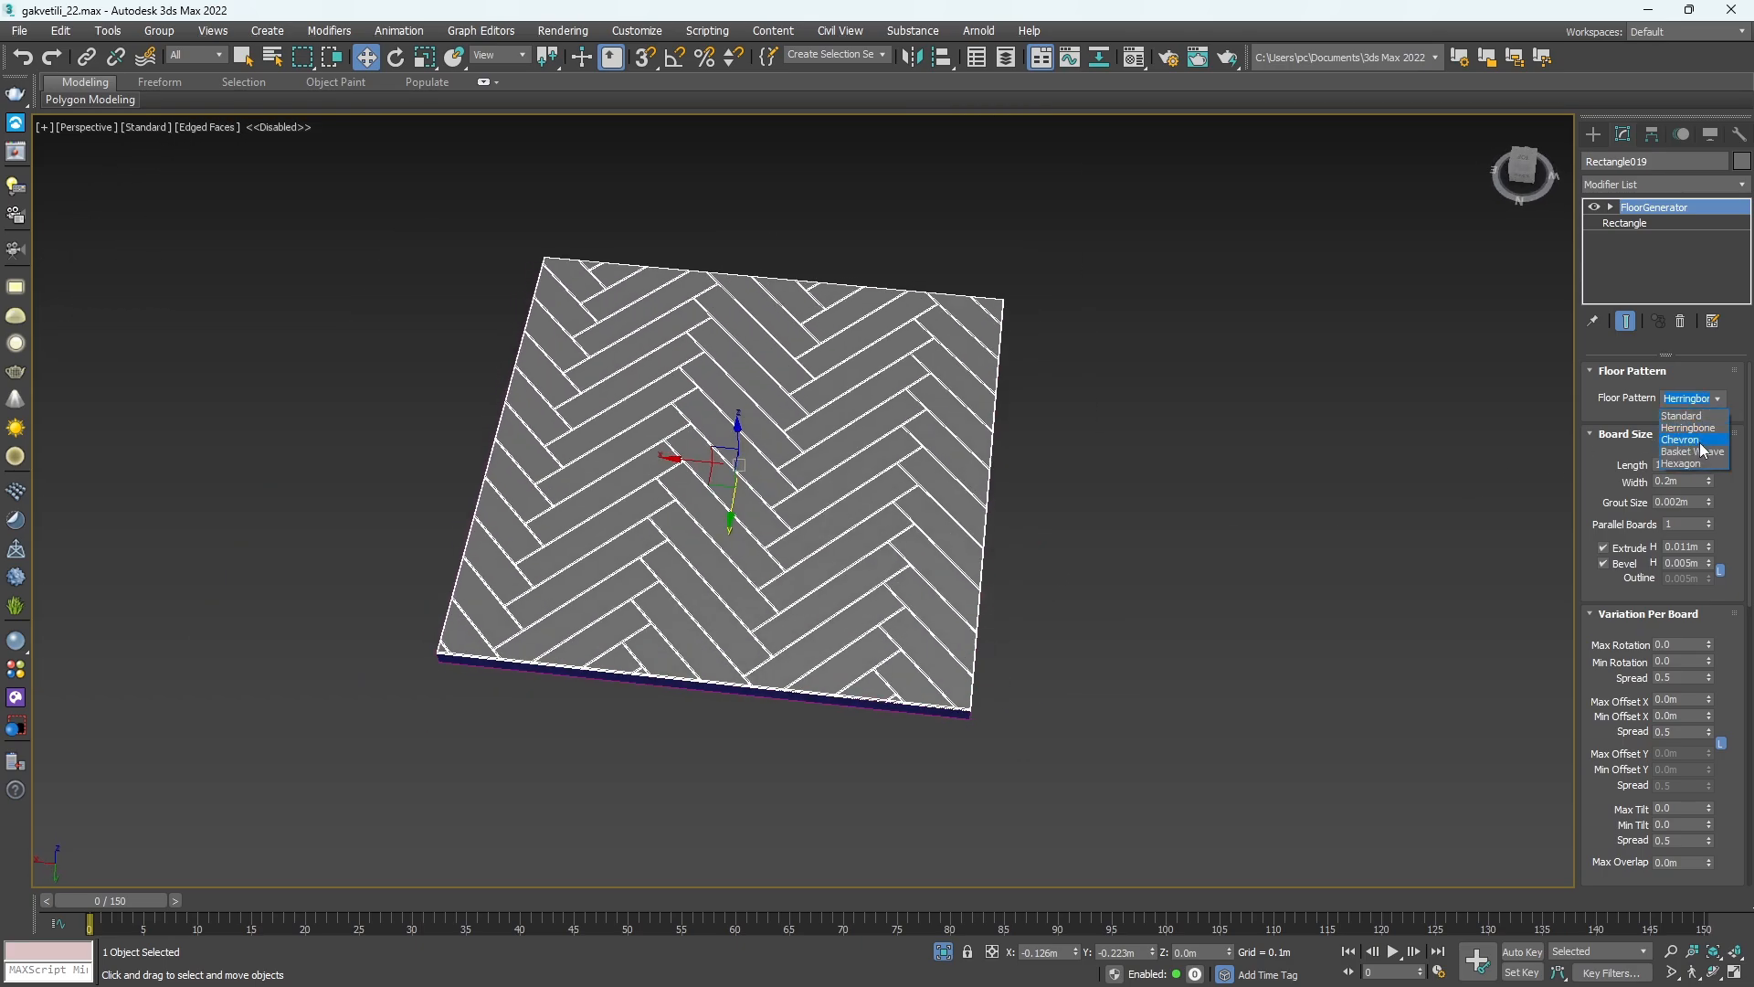
{"action": "left_click", "coordinate": [1707, 440]}
{"action": "left_click", "coordinate": [1724, 407]}
{"action": "left_click", "coordinate": [1691, 452]}
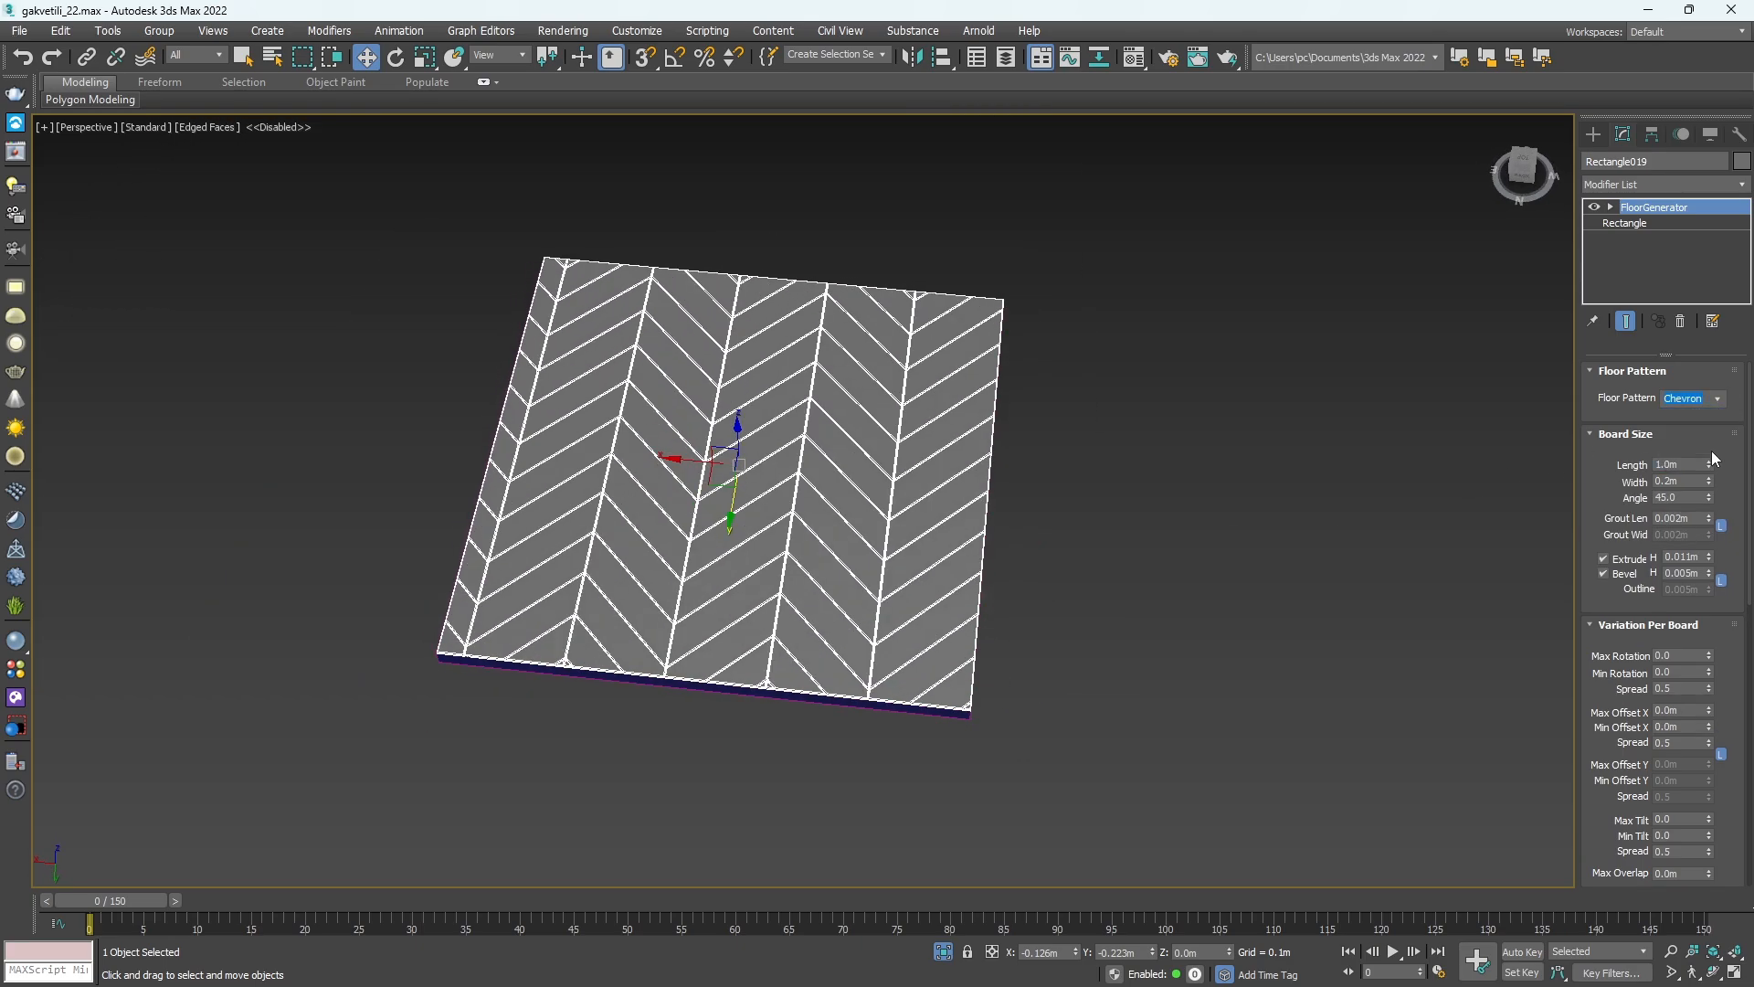
Try the Hexagon floor pattern and switch back to the Standard pattern.
{"action": "left_click", "coordinate": [1724, 407]}
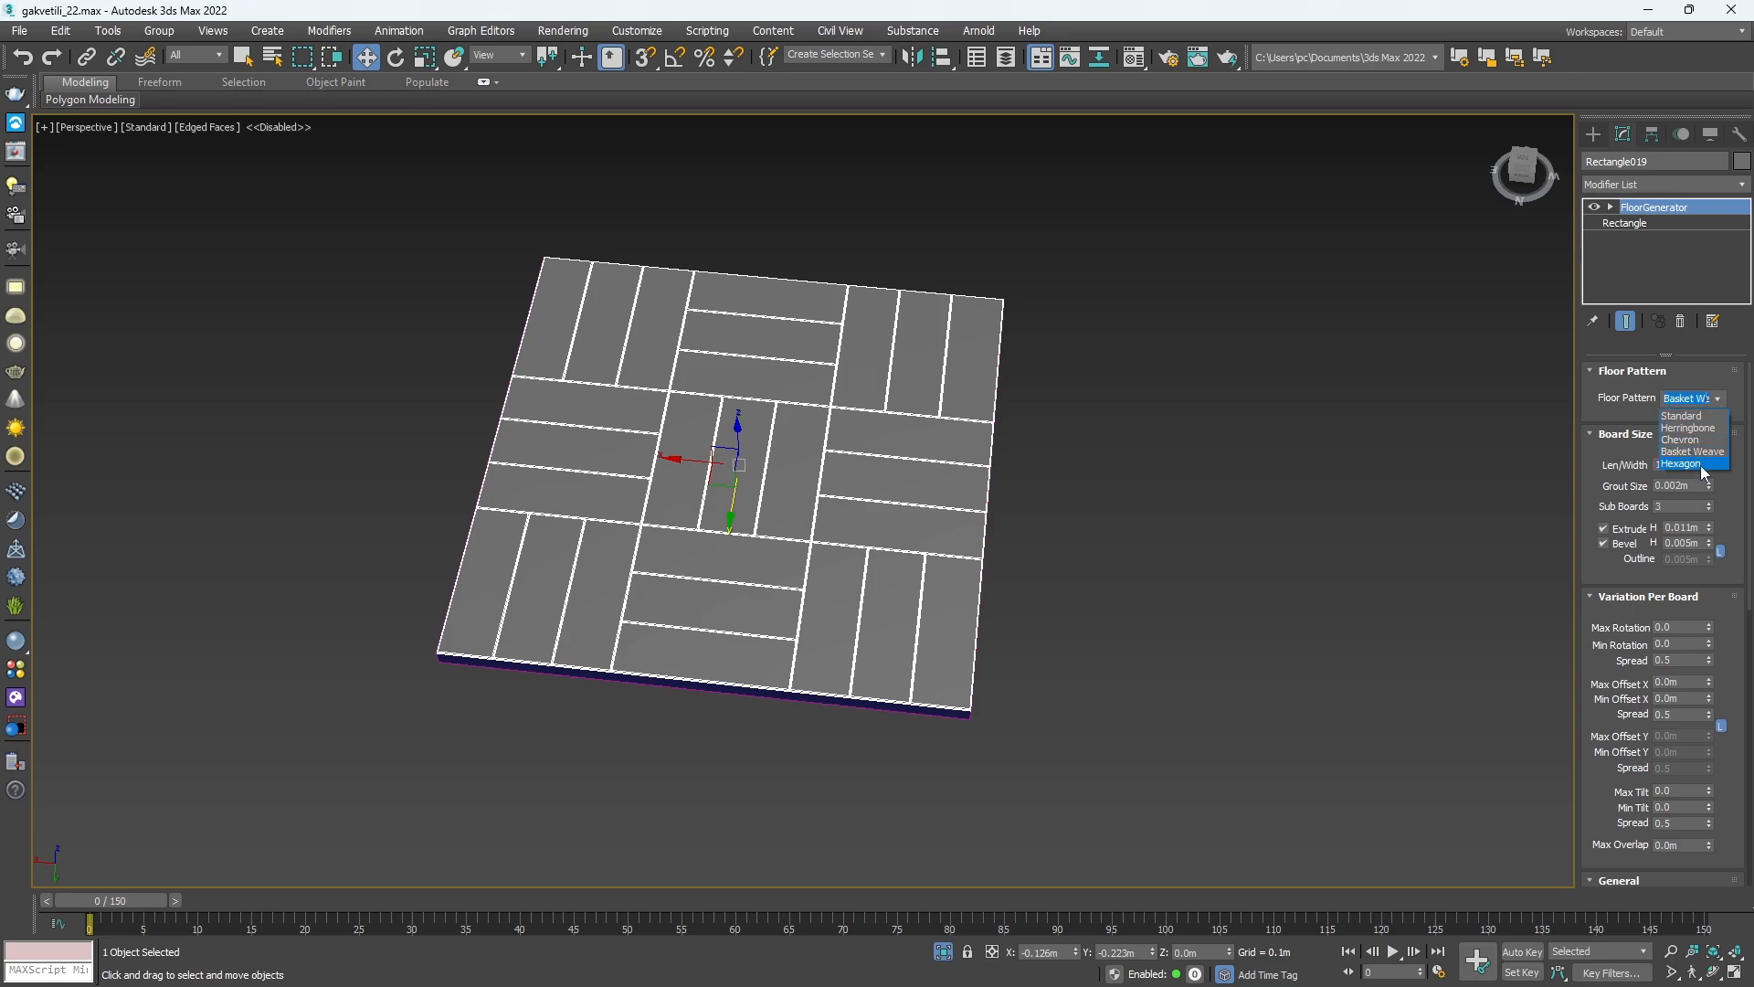
{"action": "left_click", "coordinate": [1701, 464]}
{"action": "left_click", "coordinate": [1716, 399]}
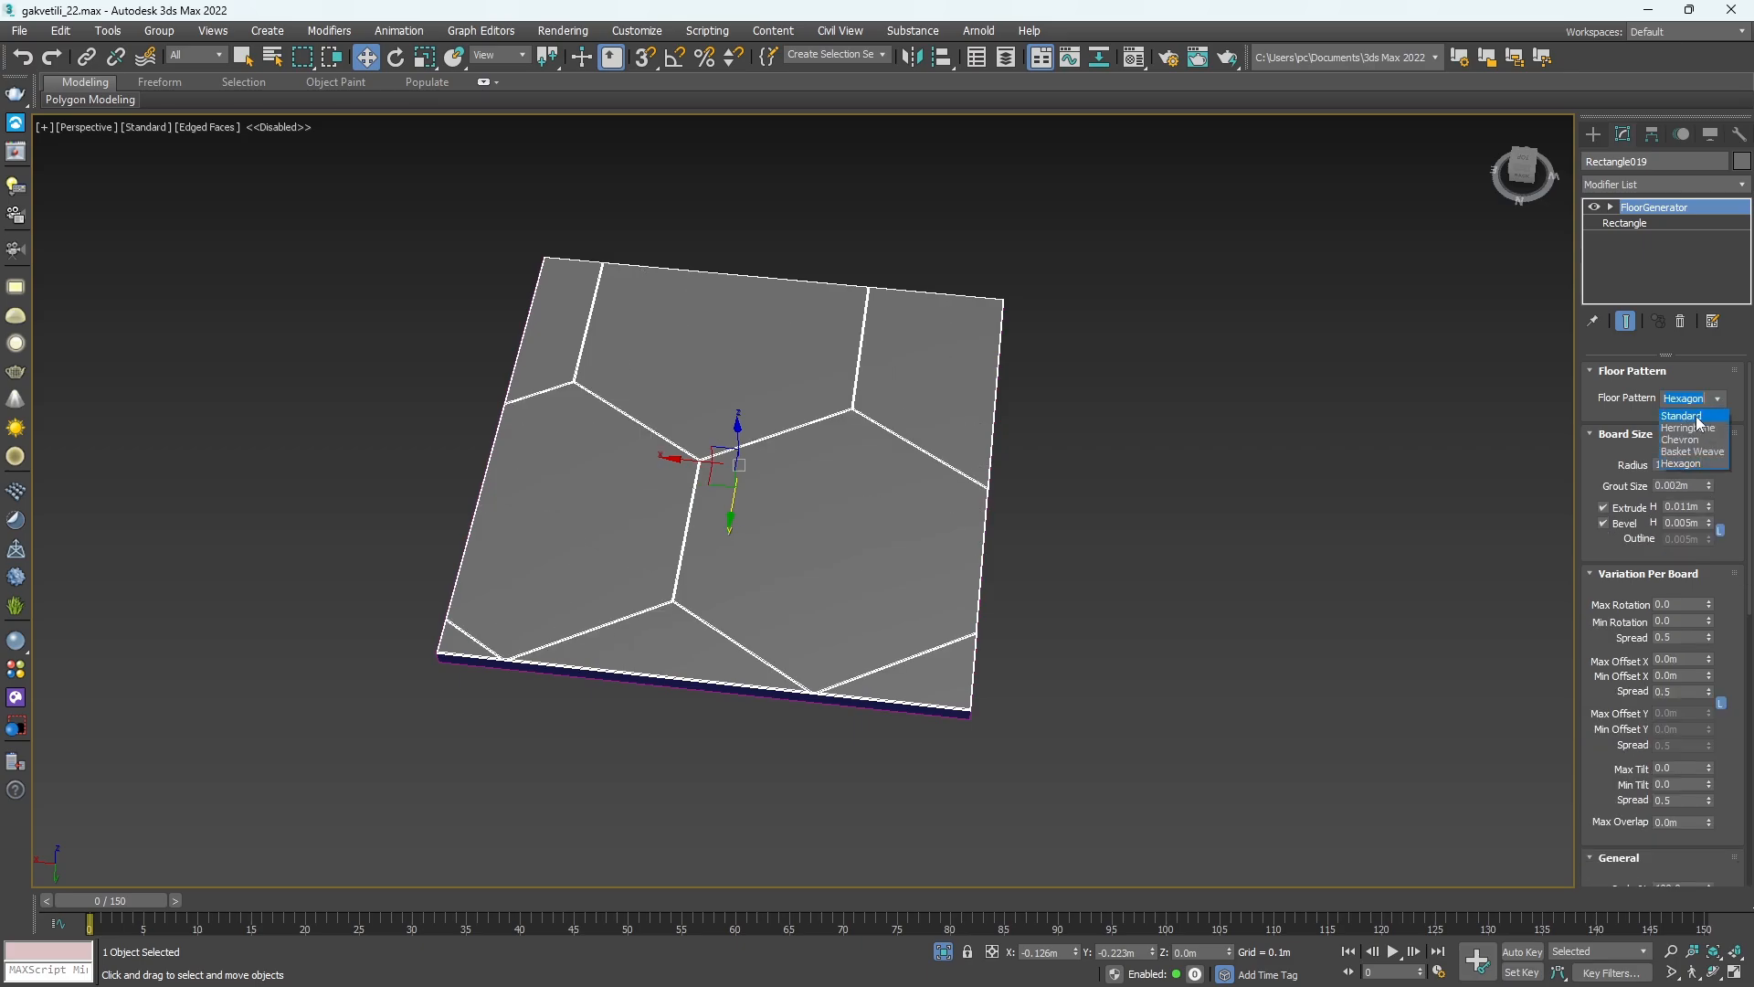
{"action": "left_click", "coordinate": [1693, 416]}
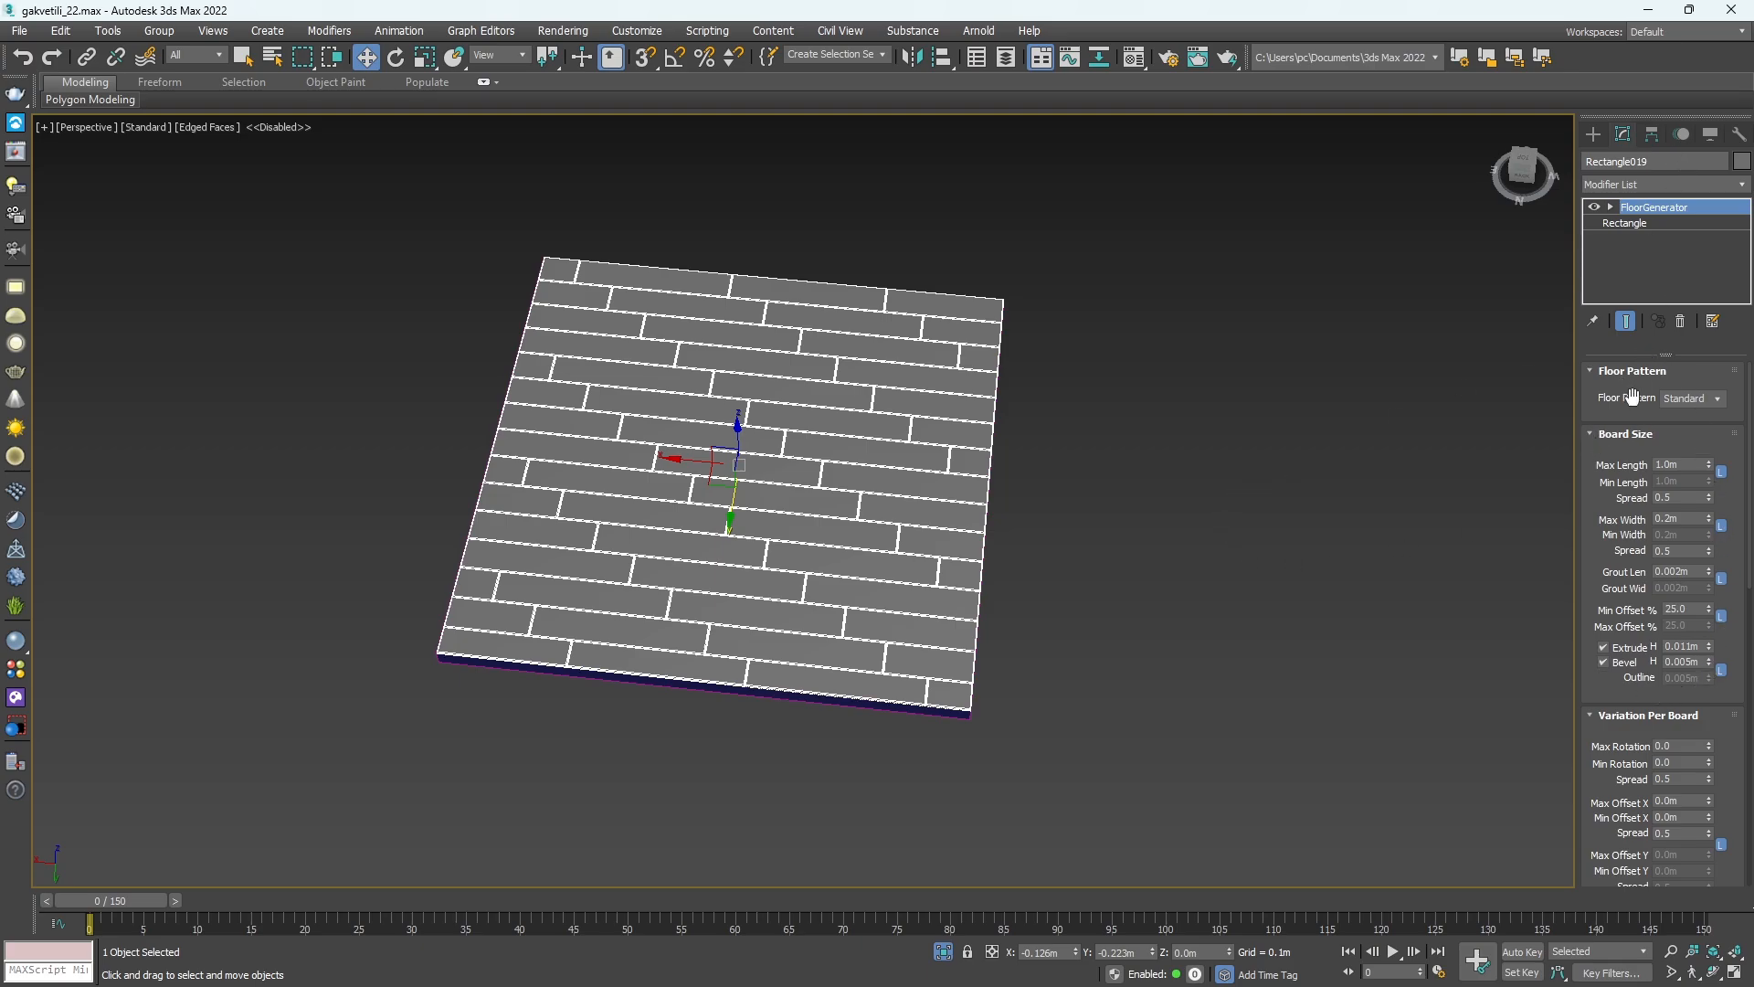
Collapse the Floor Pattern, Board Size and Variation Per Board settings to reach the General settings.
{"action": "left_click", "coordinate": [1600, 435]}
{"action": "left_click", "coordinate": [1590, 371]}
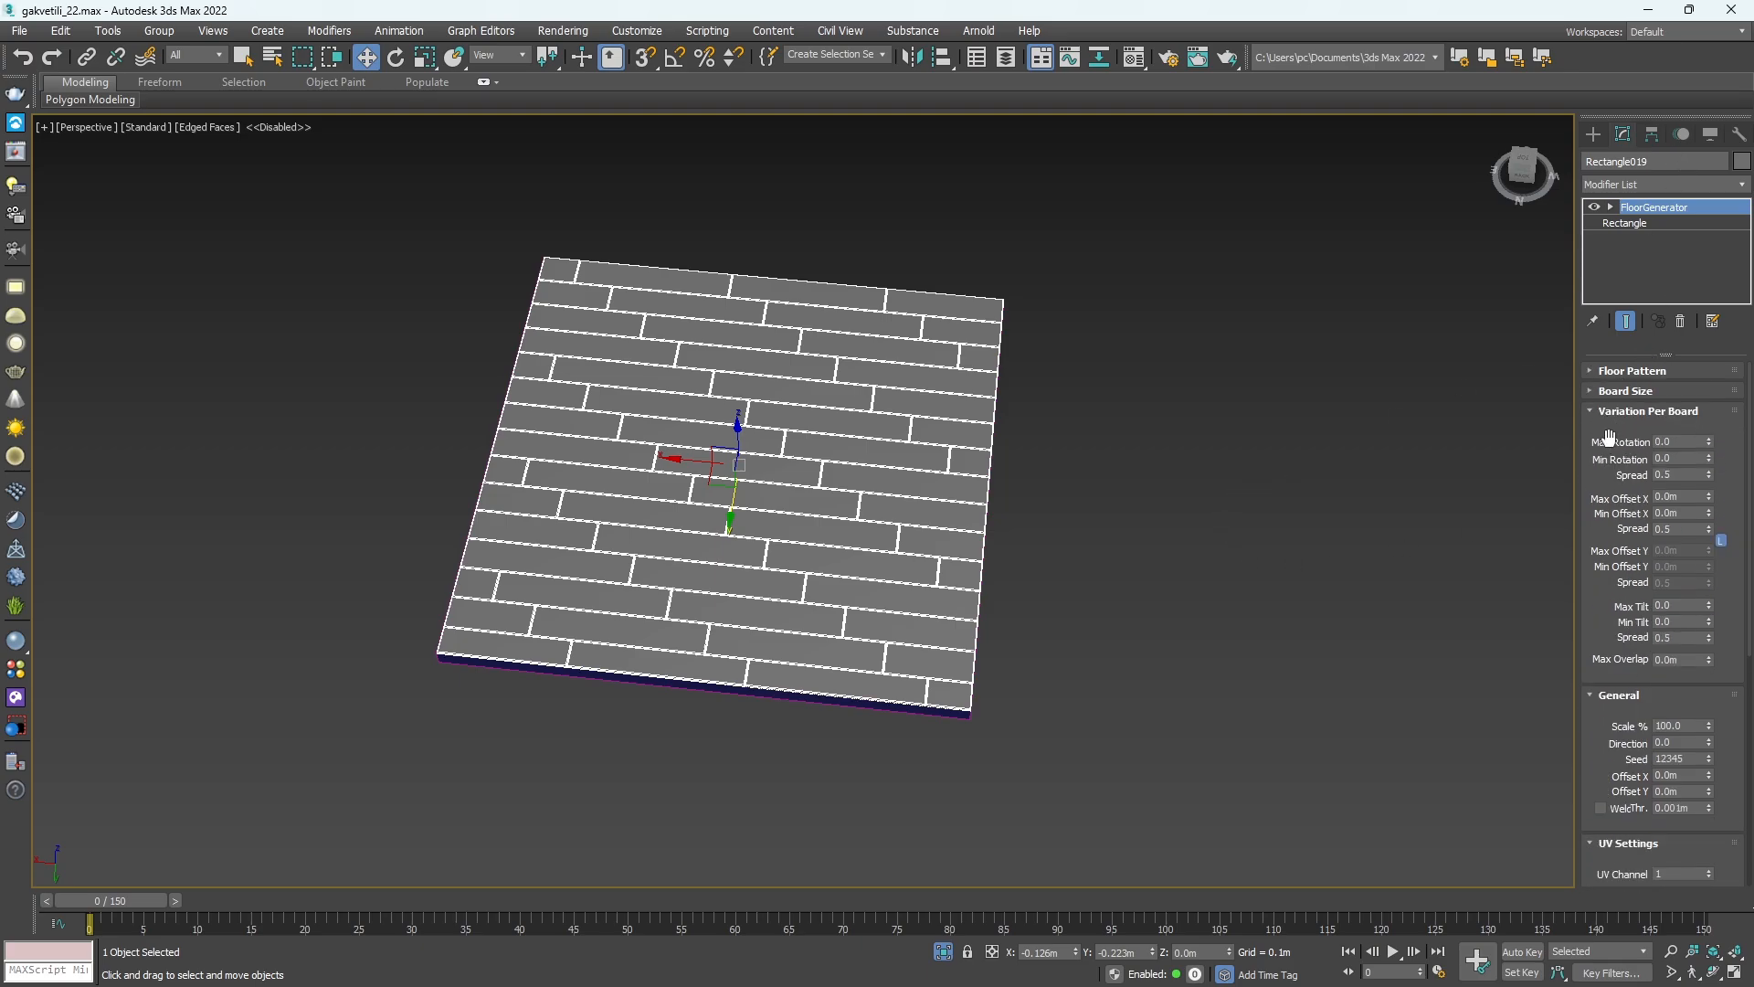
{"action": "left_click", "coordinate": [1602, 414]}
Try a different scale percentage for the floor boards and undo the change.
{"action": "scroll", "coordinate": [1187, 544], "scroll_direction": "up", "scroll_amount": 3}
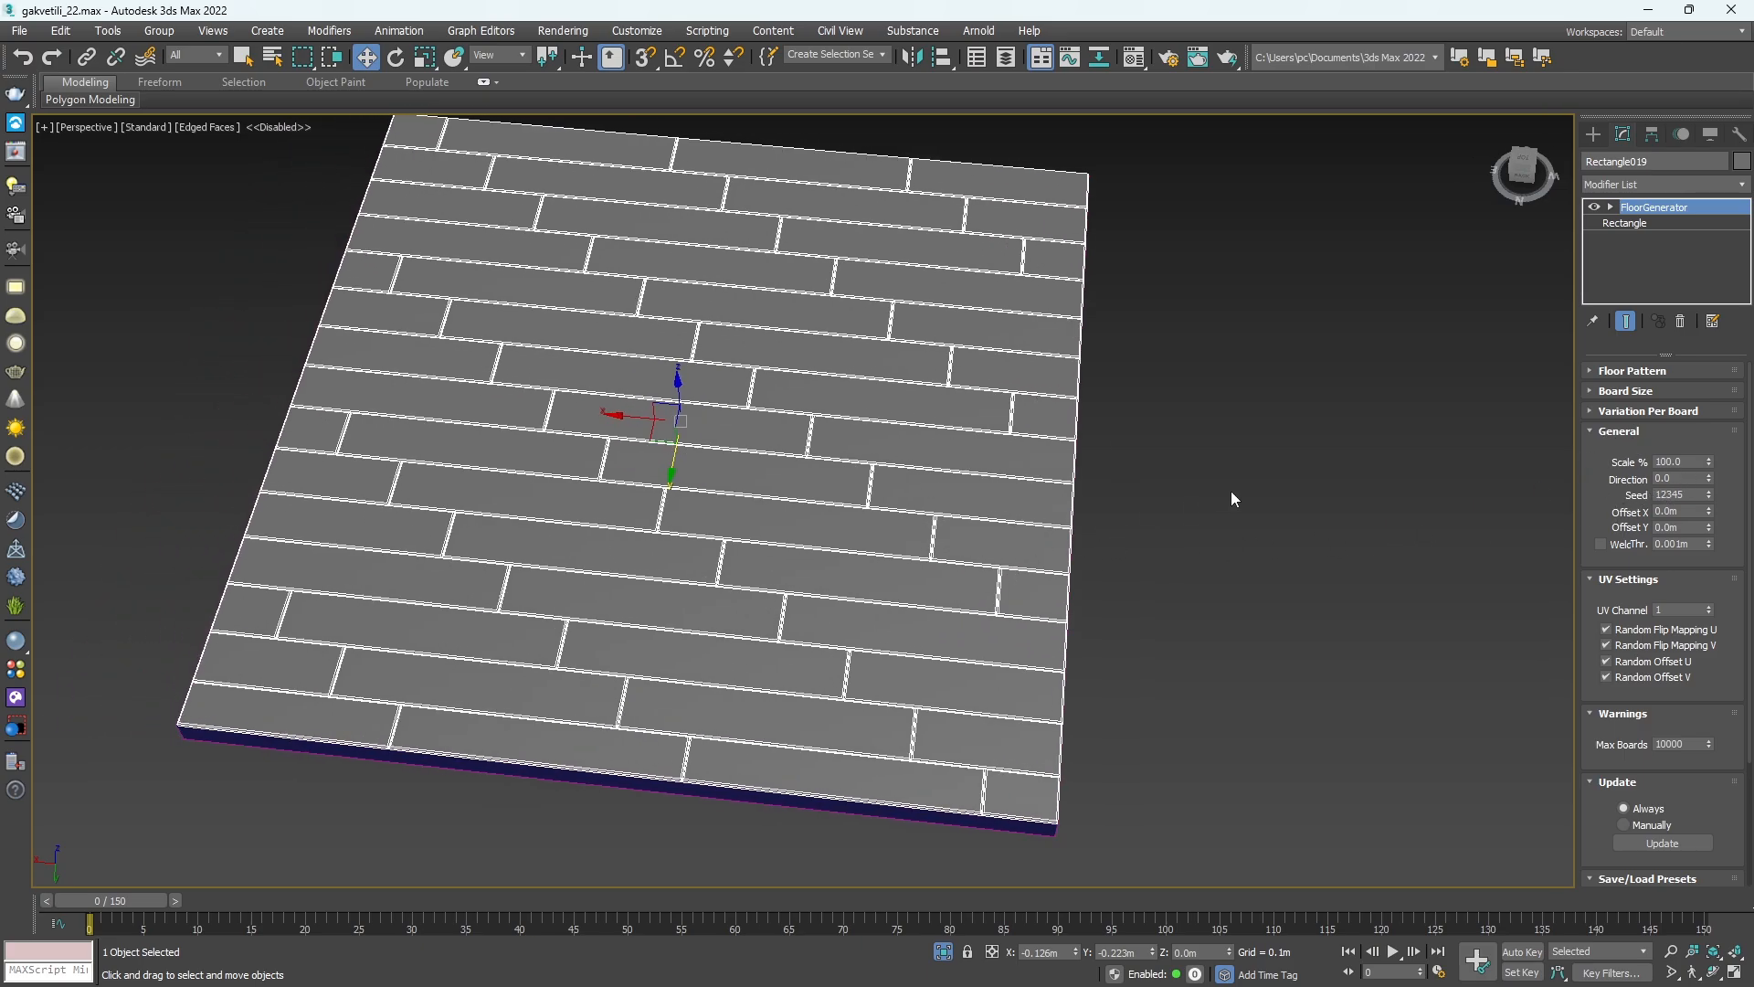
{"action": "left_click_drag", "start_coordinate": [1710, 464], "coordinate": [1696, 374]}
{"action": "key", "text": "ctrl+z"}
Set the floor board direction to 90 degrees.
{"action": "double_click", "coordinate": [1679, 479]}
{"action": "type", "text": "90"}
{"action": "key", "text": "Return"}
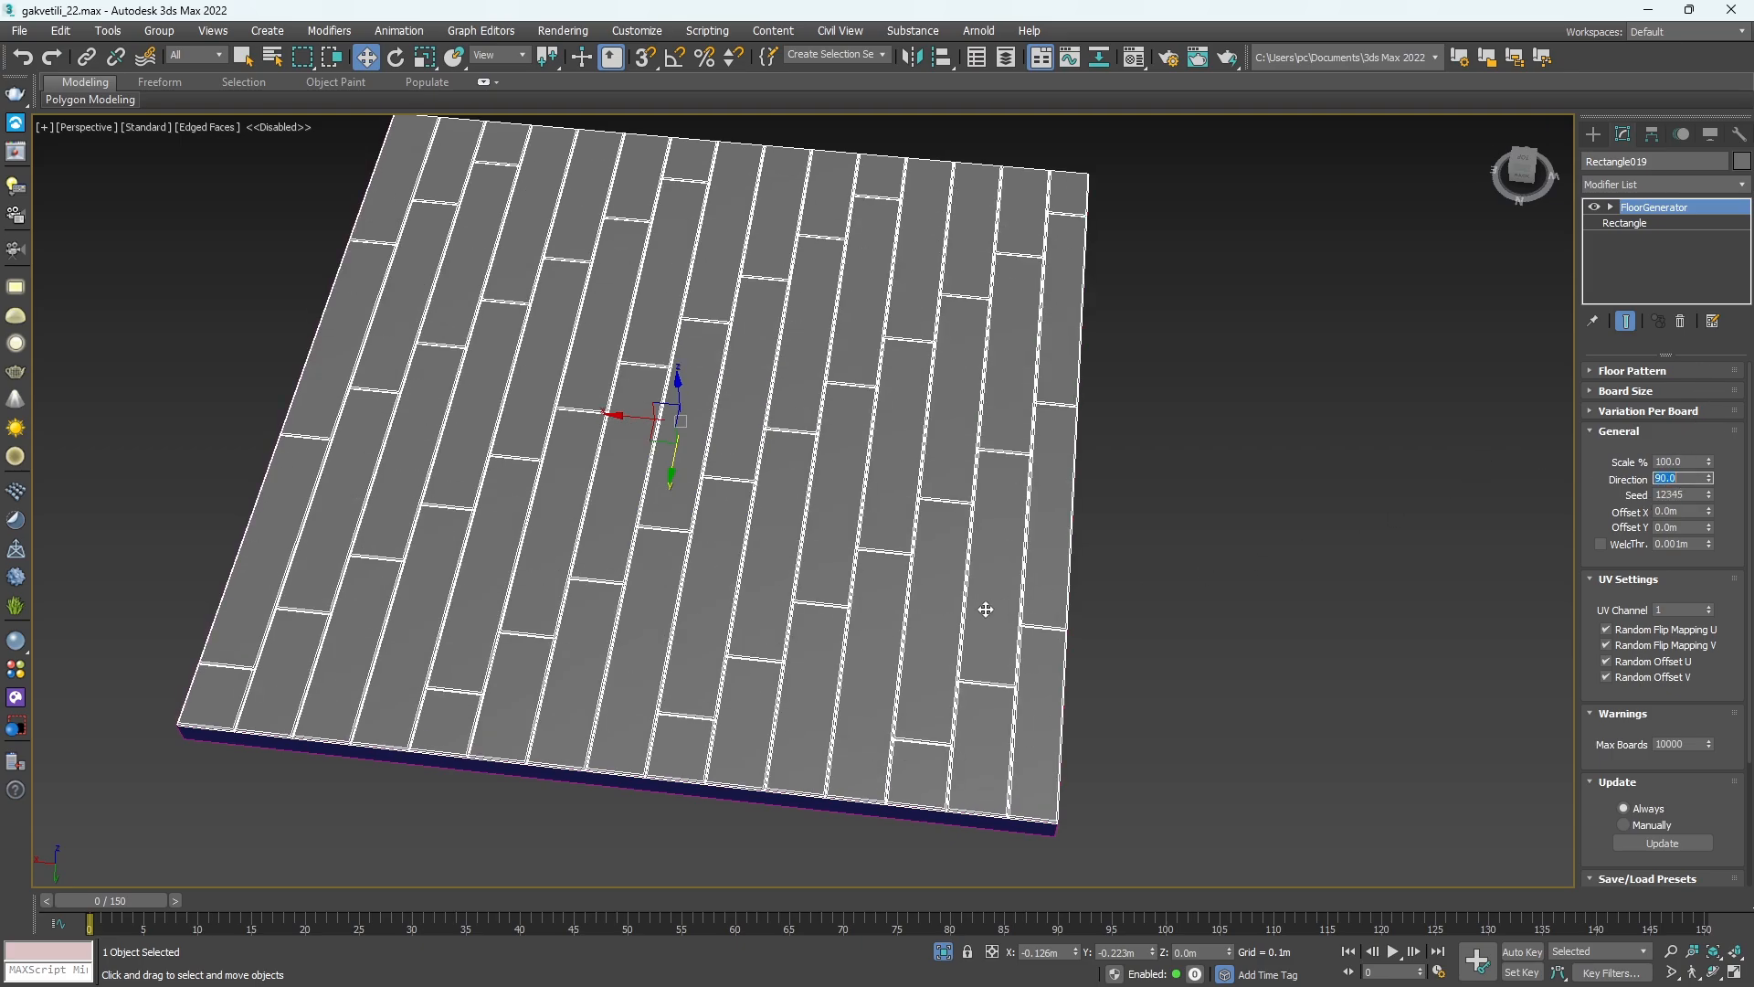
Adjust the floor's Offset Y to shift the board rows relative to the slab's edge.
{"action": "middle_click_drag", "start_coordinate": [879, 359], "coordinate": [947, 338]}
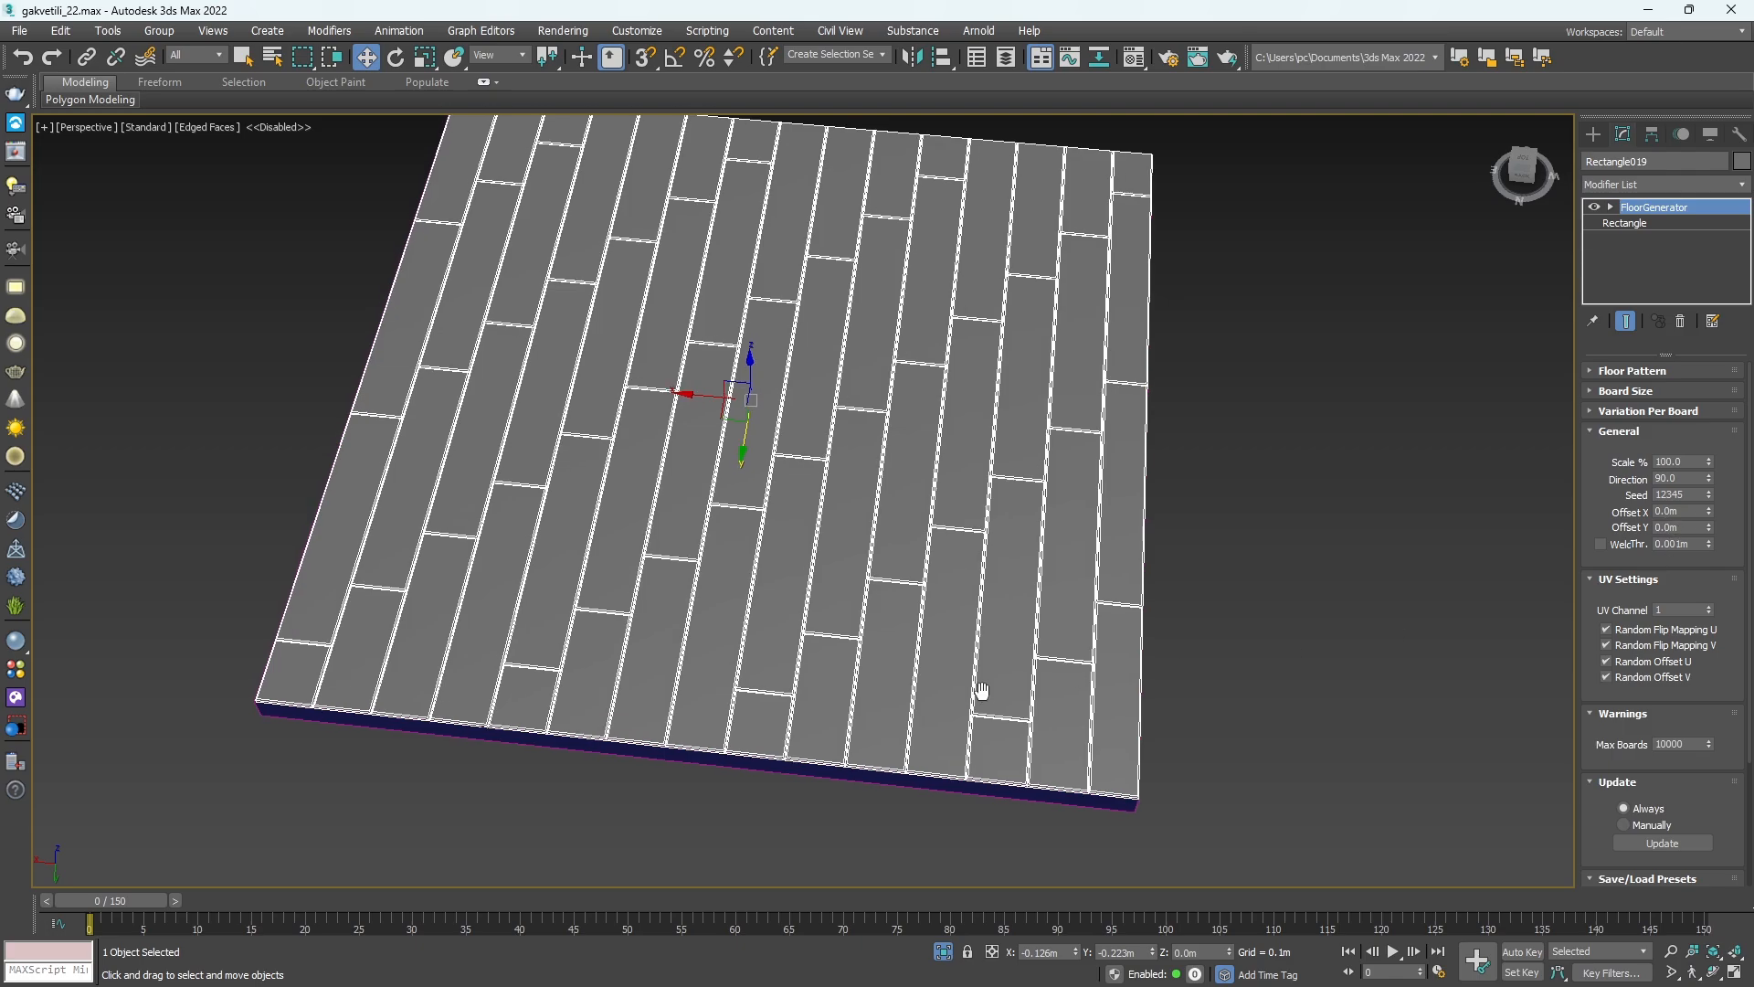
{"action": "scroll", "coordinate": [705, 771], "scroll_direction": "up", "scroll_amount": 6}
{"action": "scroll", "coordinate": [614, 654], "scroll_direction": "up", "scroll_amount": 4}
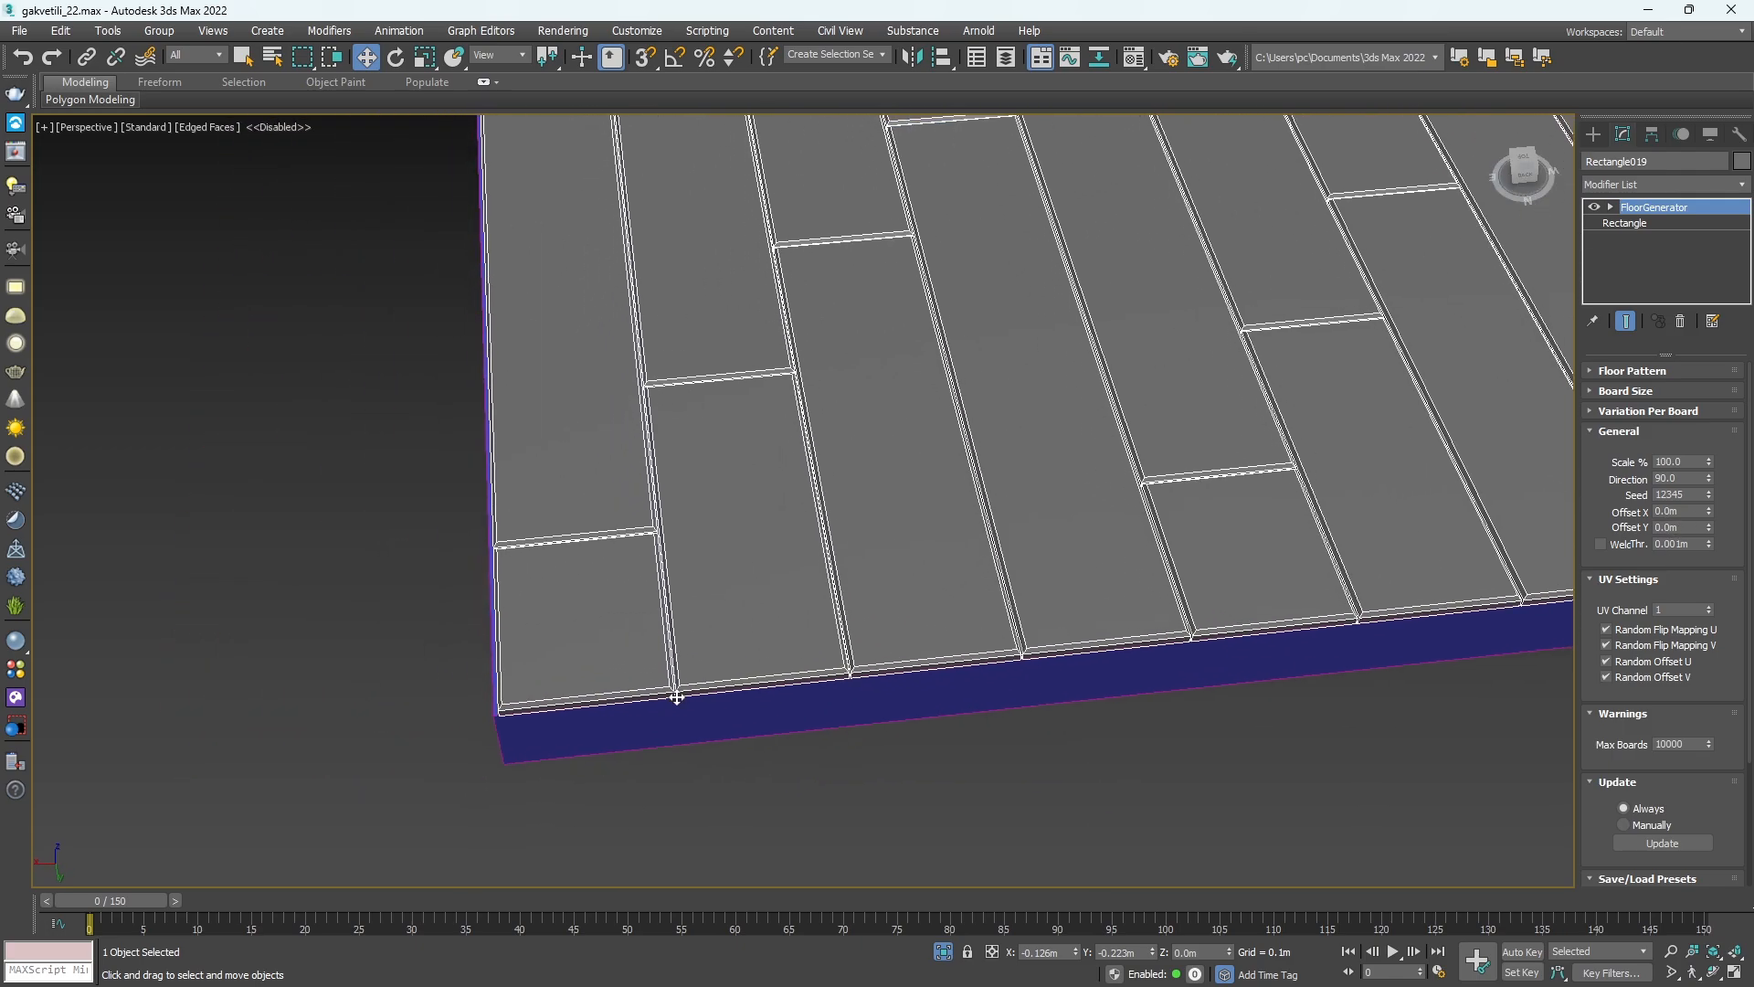
{"action": "left_click_drag", "start_coordinate": [1709, 530], "coordinate": [1717, 671]}
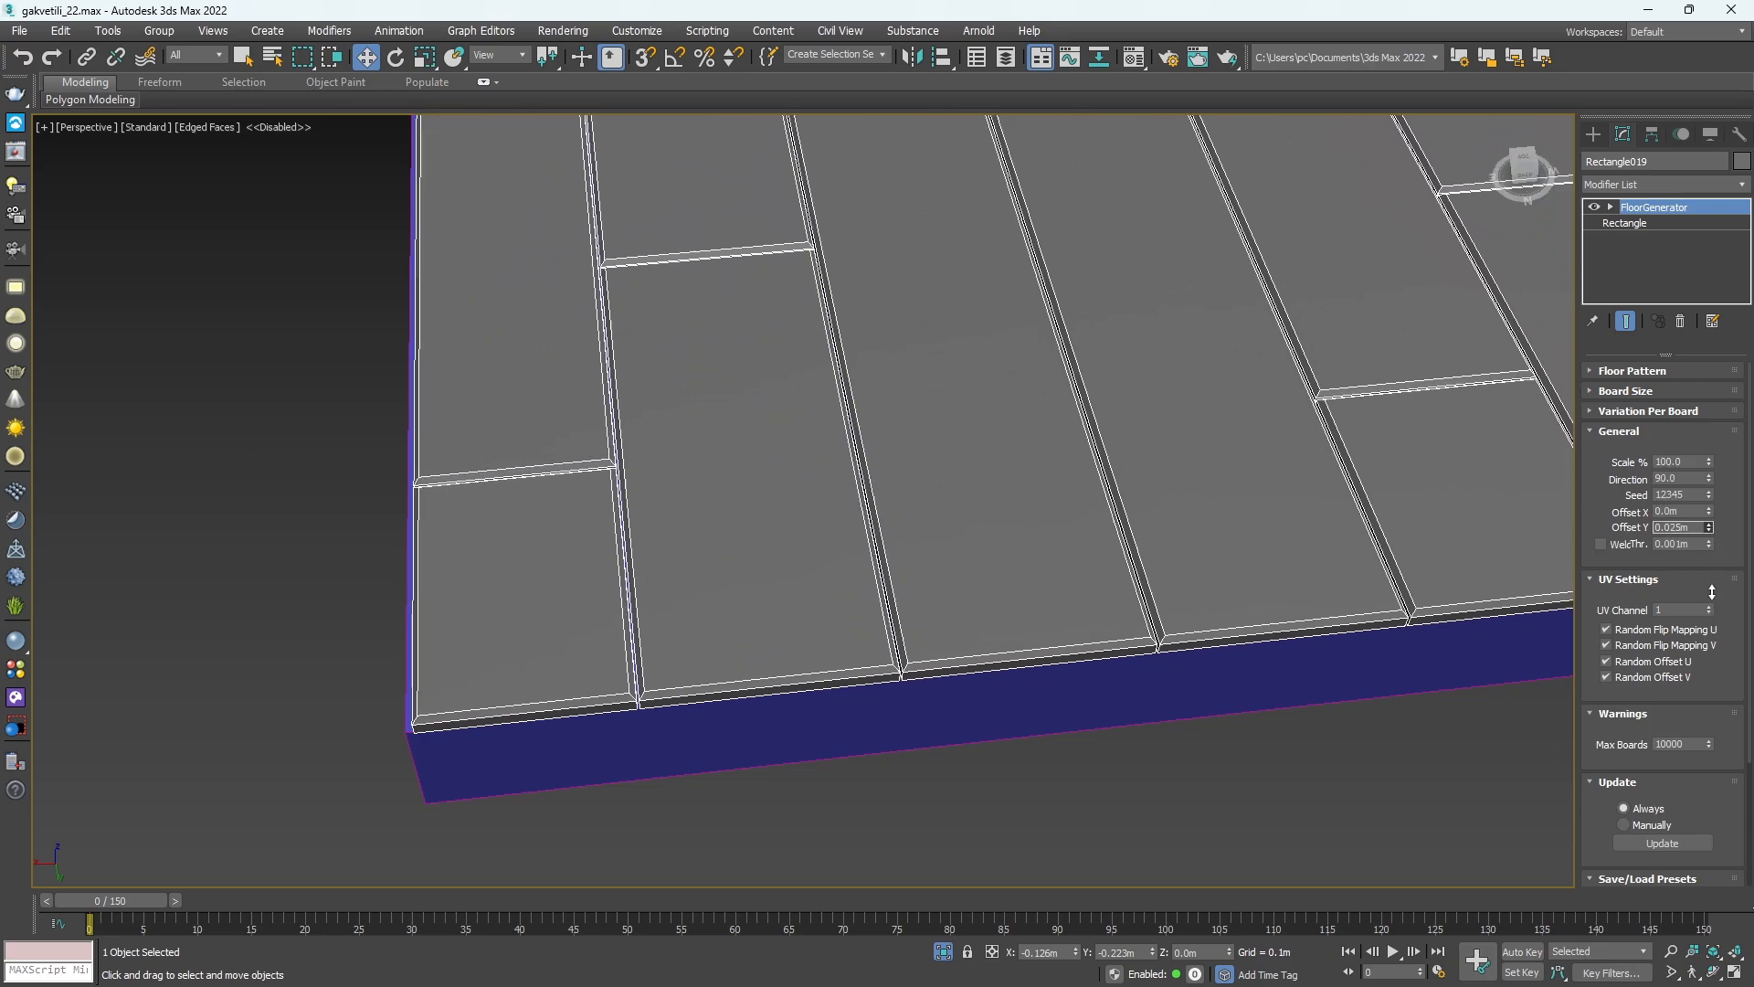
Turn off isolation to bring back the whole kitchen and inspect the floor together with the furniture.
{"action": "left_click", "coordinate": [941, 952]}
{"action": "left_click", "coordinate": [942, 953]}
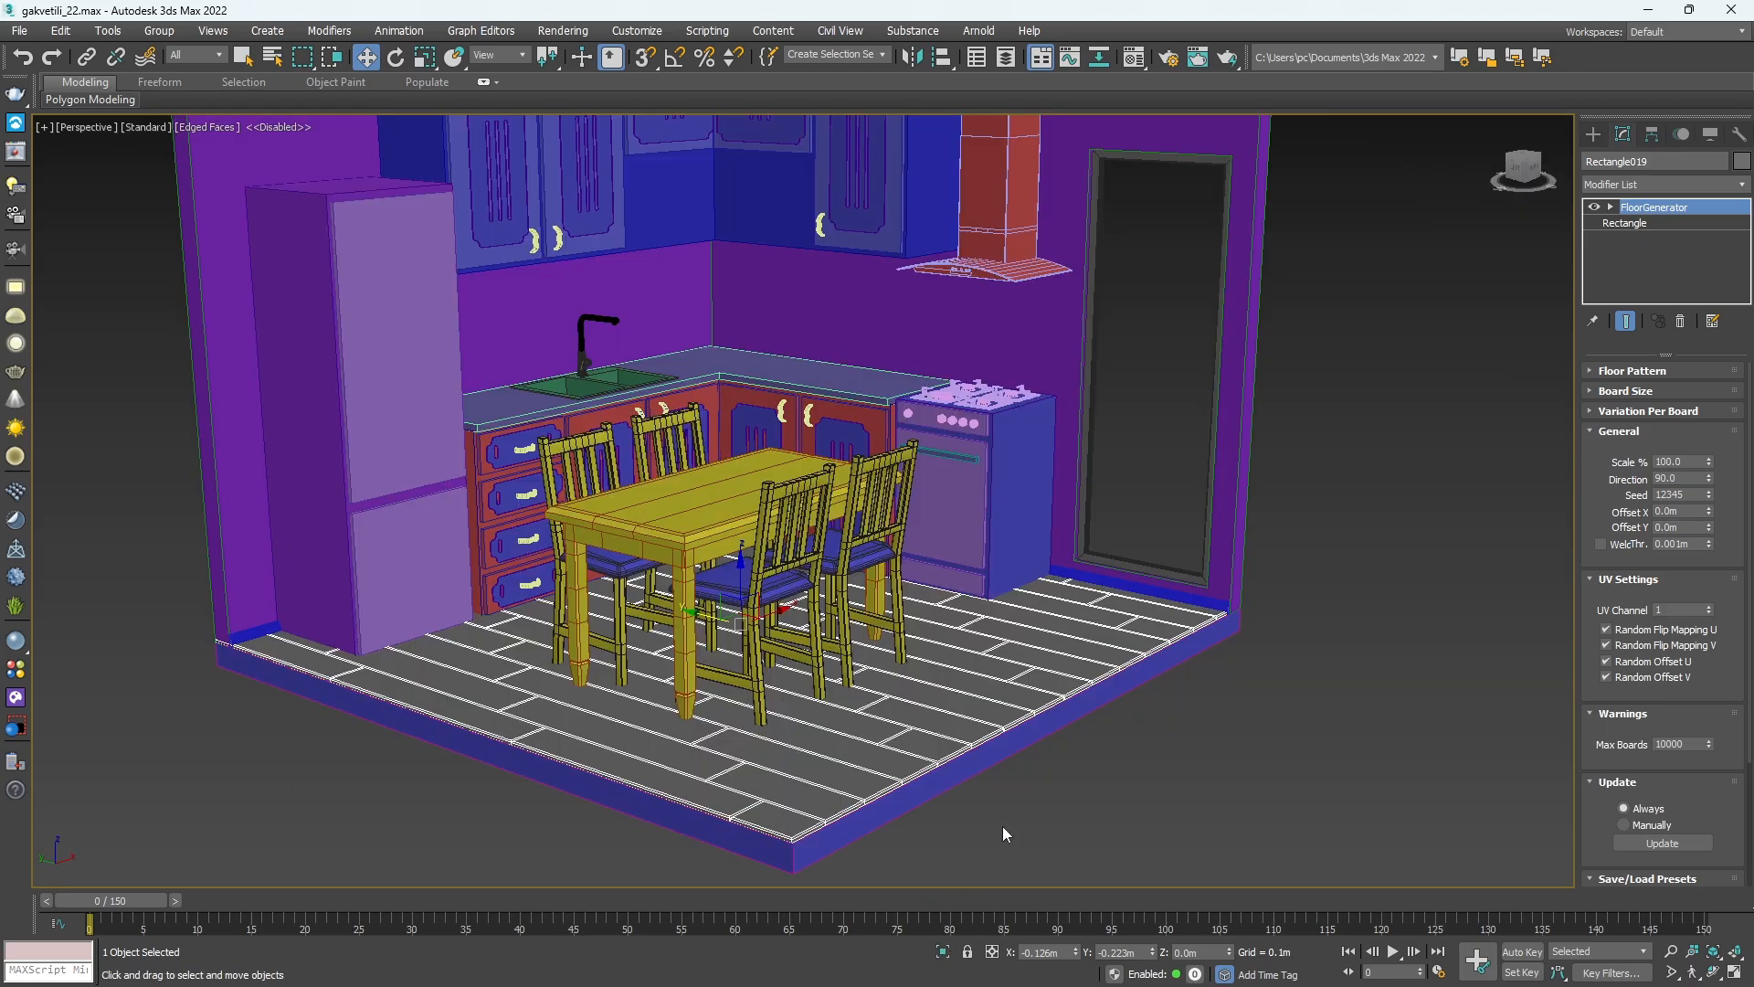
{"action": "scroll", "coordinate": [995, 832], "scroll_direction": "up", "scroll_amount": 6}
{"action": "middle_click_drag", "start_coordinate": [950, 795], "coordinate": [987, 784], "text": "alt"}
{"action": "scroll", "coordinate": [665, 361], "scroll_direction": "up", "scroll_amount": 6}
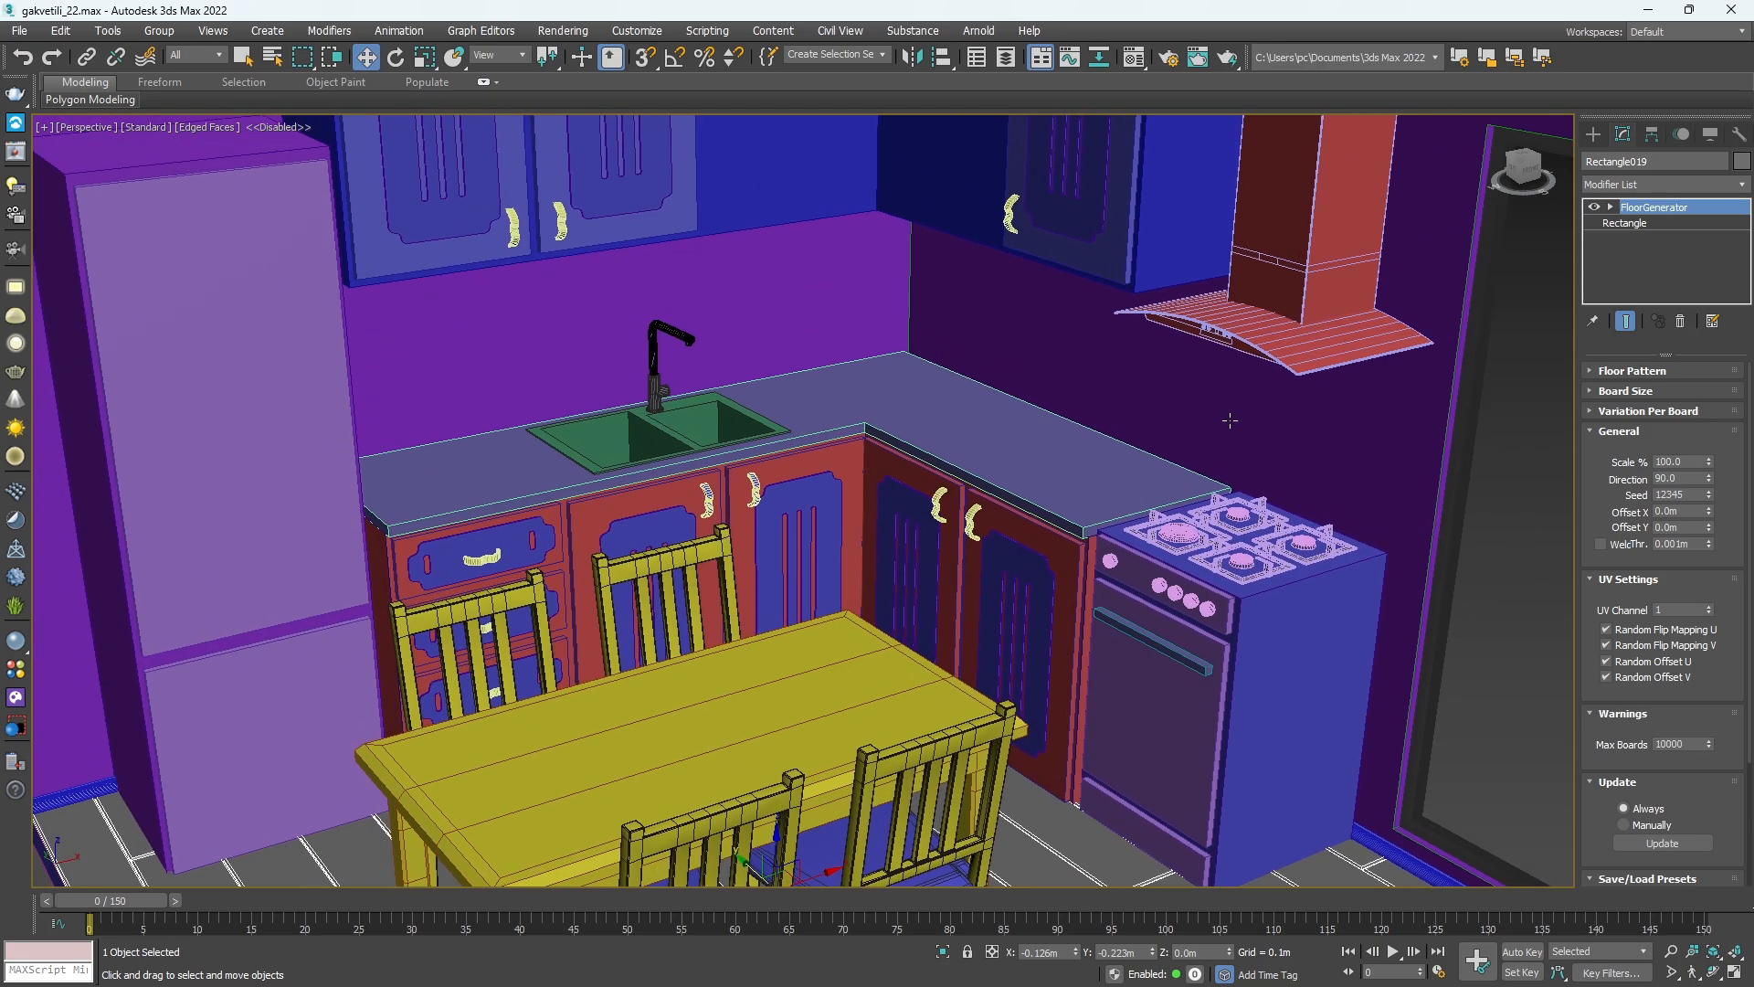
{"action": "mouse_move", "coordinate": [1276, 429]}
{"action": "middle_mouse_down", "text": "alt"}
{"action": "mouse_move", "coordinate": [1261, 426]}
{"action": "mouse_move", "coordinate": [1276, 424]}
{"action": "middle_mouse_up", "text": "alt"}
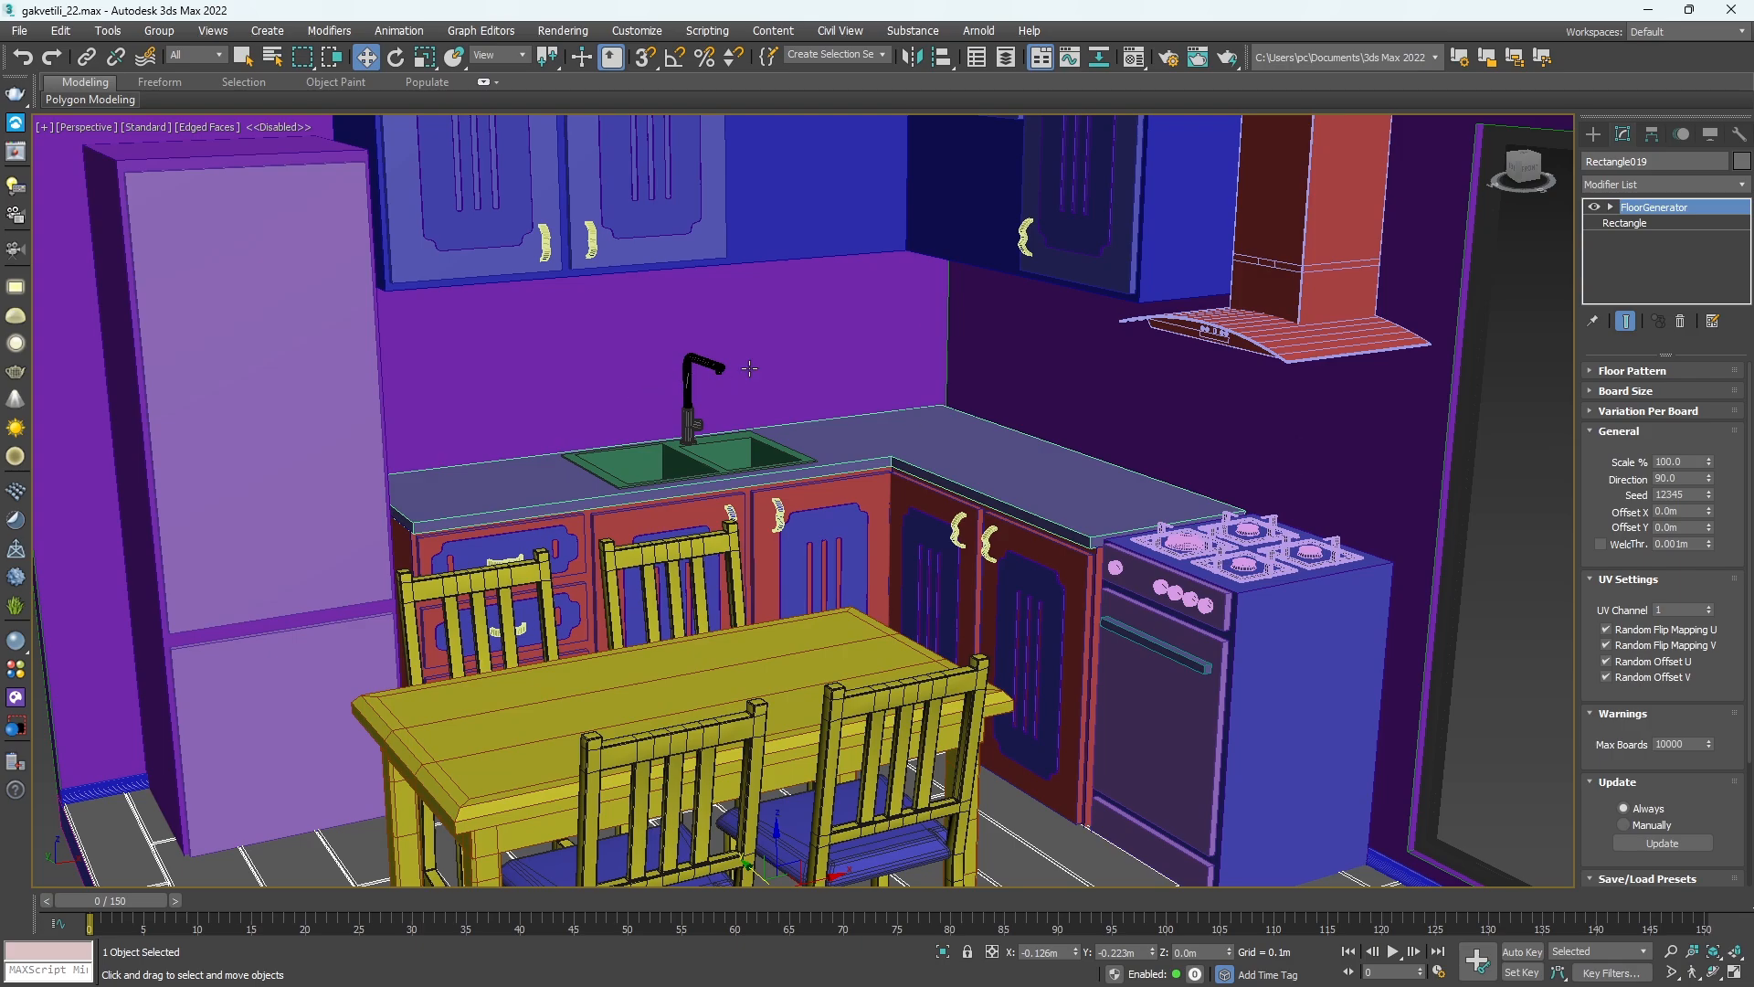
{"action": "middle_click_drag", "start_coordinate": [1193, 431], "coordinate": [1141, 423]}
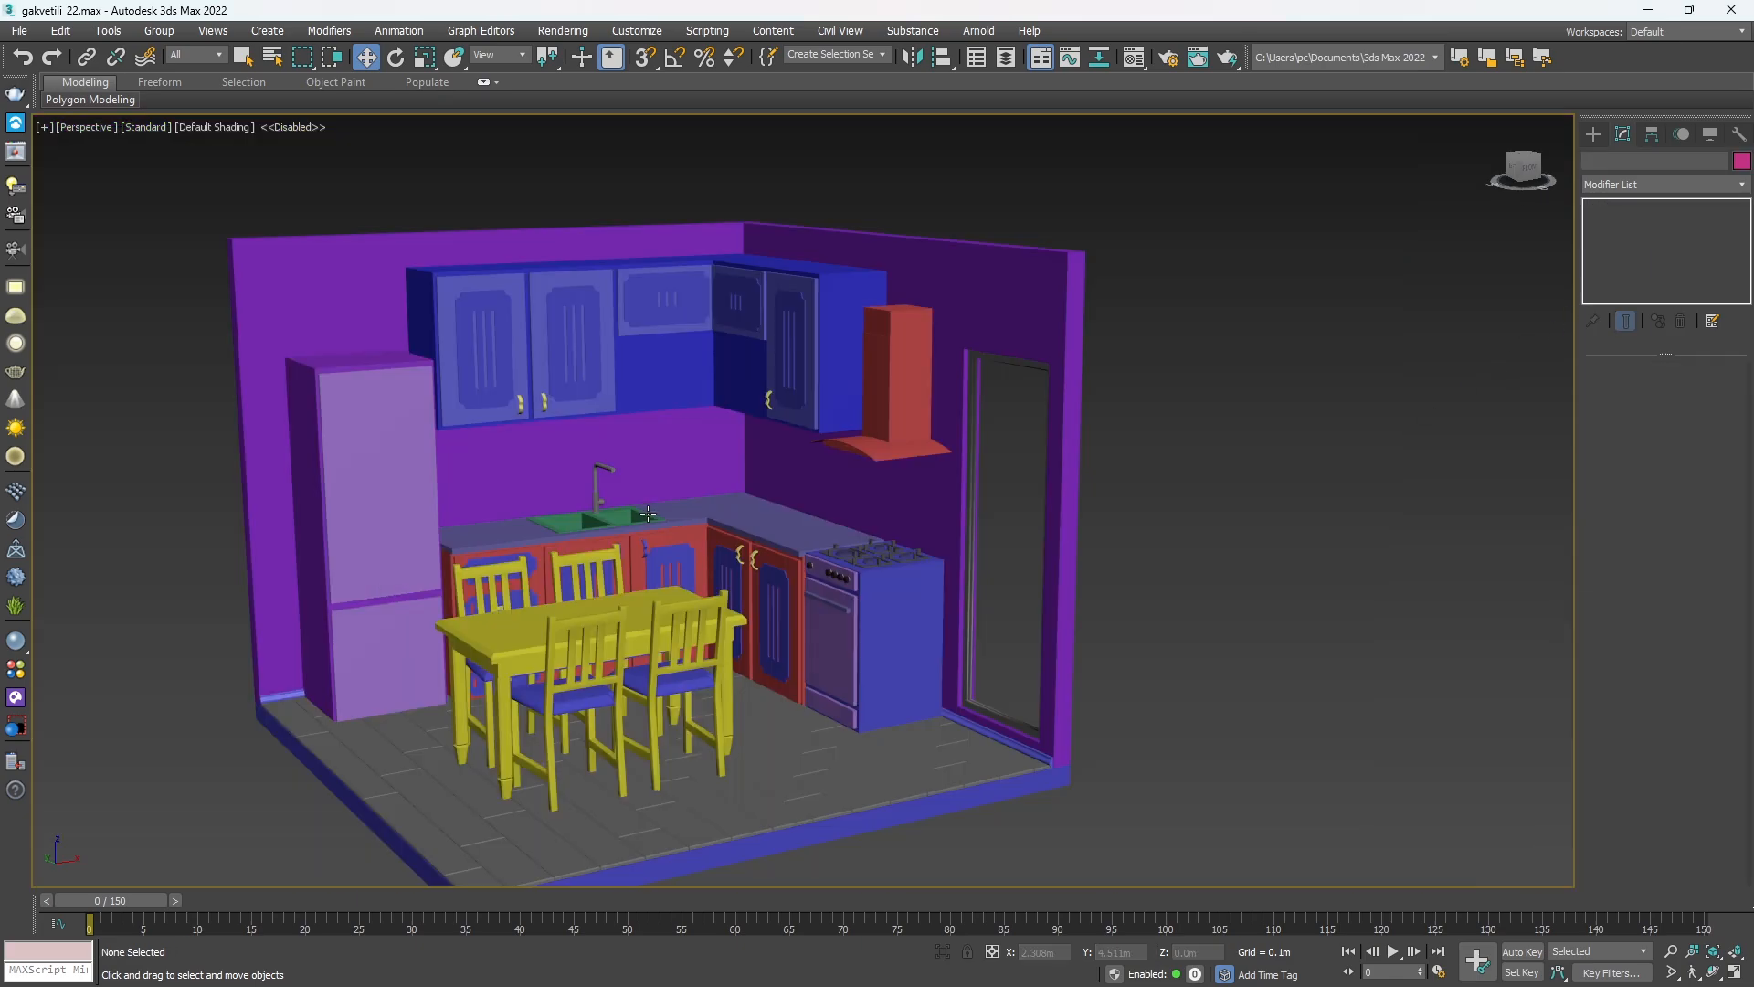
Draw a rectangle spline in the wireframe Front view, covering the backsplash area between the wall cabinets and the countertop.
{"action": "mouse_move", "coordinate": [1119, 366]}
{"action": "middle_mouse_down", "text": "alt"}
{"action": "mouse_move", "coordinate": [1101, 363]}
{"action": "mouse_move", "coordinate": [1142, 381]}
{"action": "middle_mouse_up", "text": "alt"}
{"action": "scroll", "coordinate": [1100, 363], "scroll_direction": "up", "scroll_amount": 4}
{"action": "left_click", "coordinate": [1593, 134]}
{"action": "left_click", "coordinate": [1701, 277]}
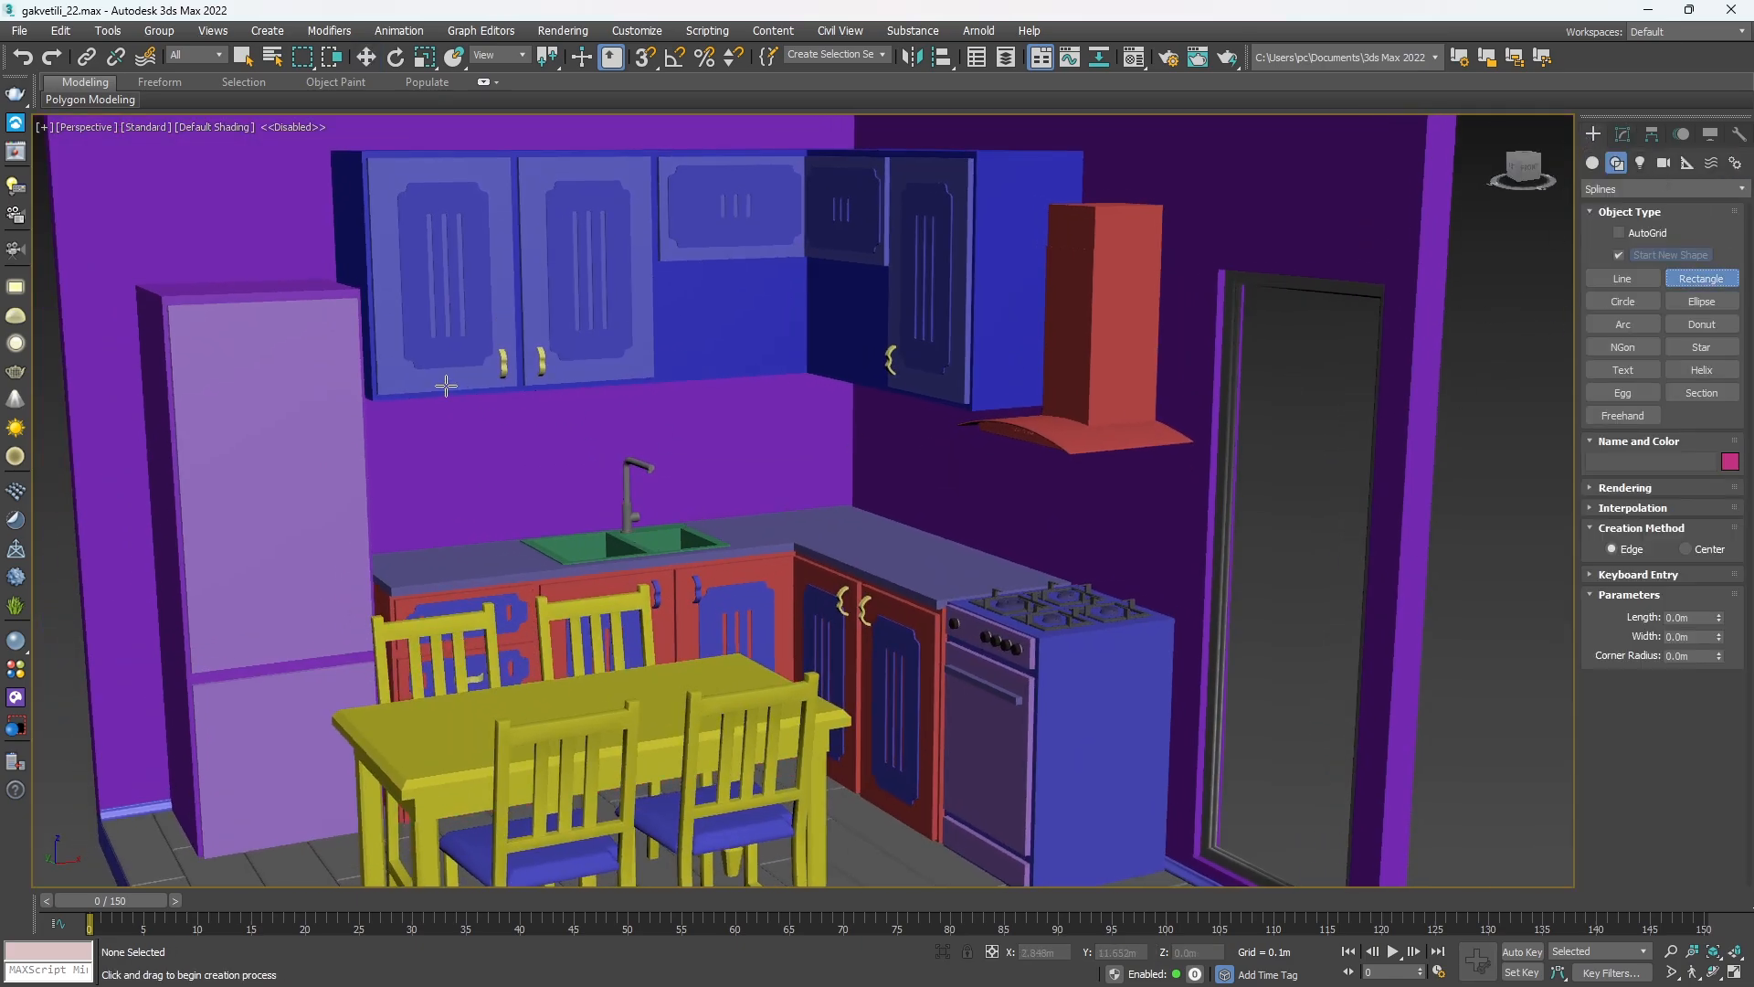
{"action": "key", "text": "f"}
{"action": "key", "text": "F3"}
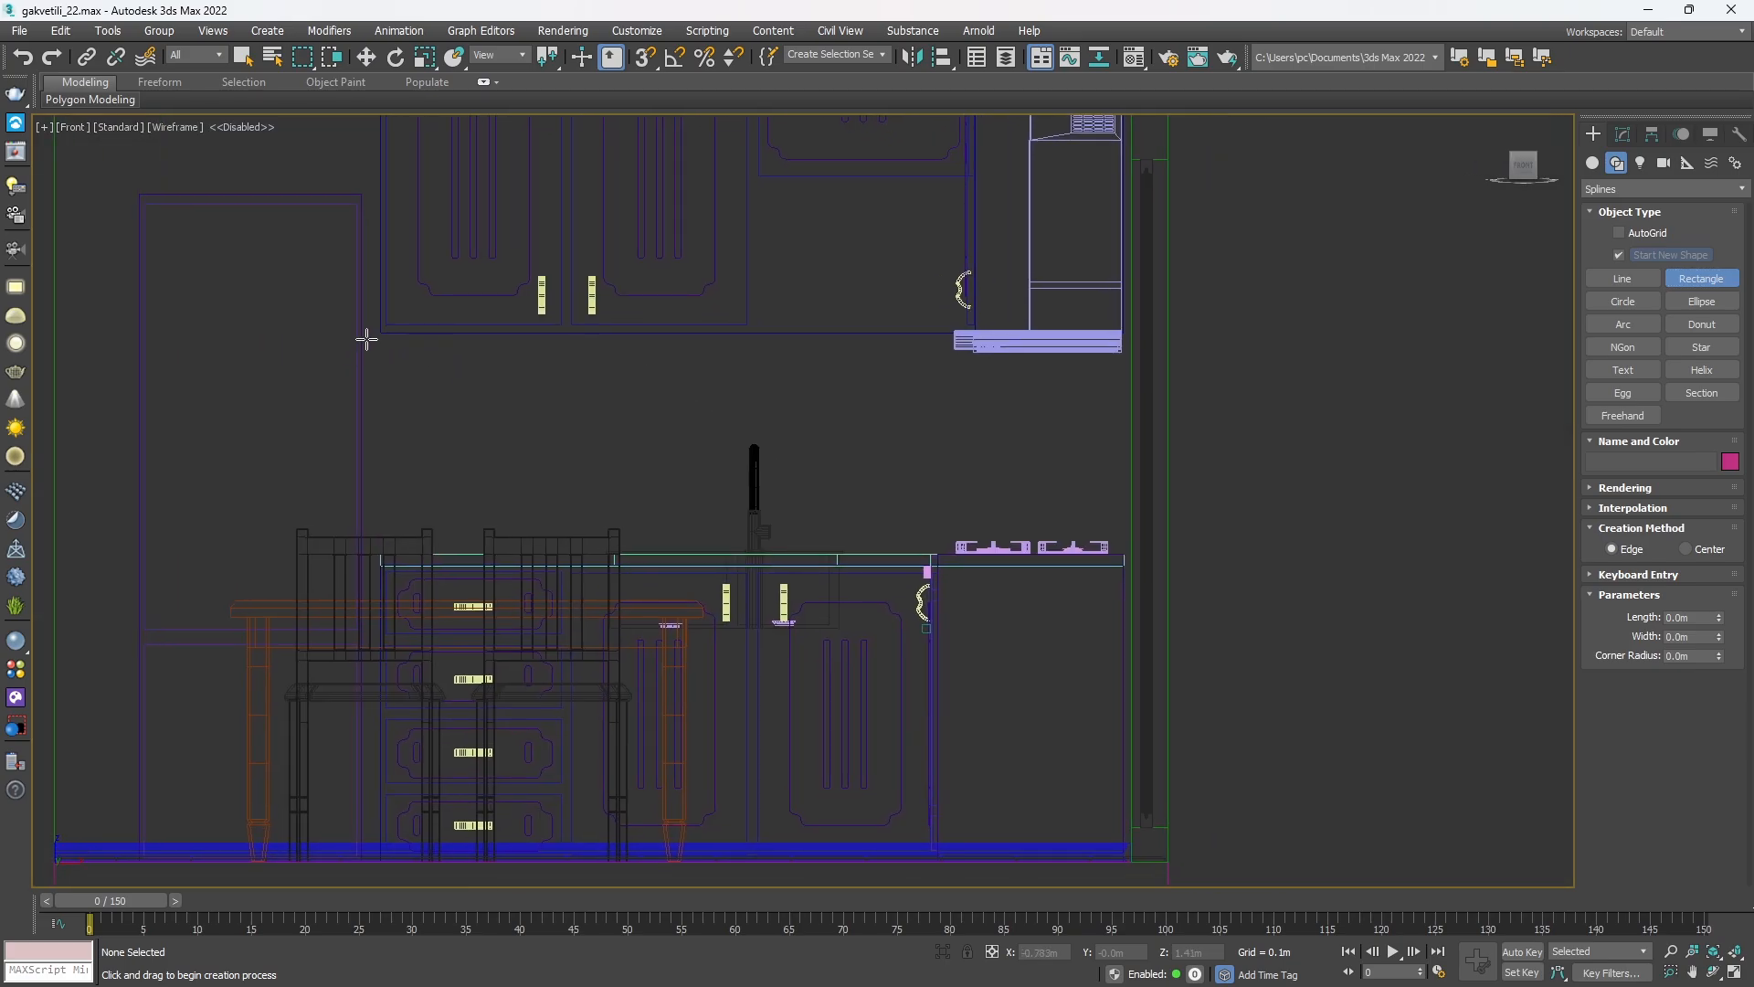
{"action": "left_click_drag", "start_coordinate": [368, 332], "coordinate": [1130, 553]}
{"action": "key", "text": "w"}
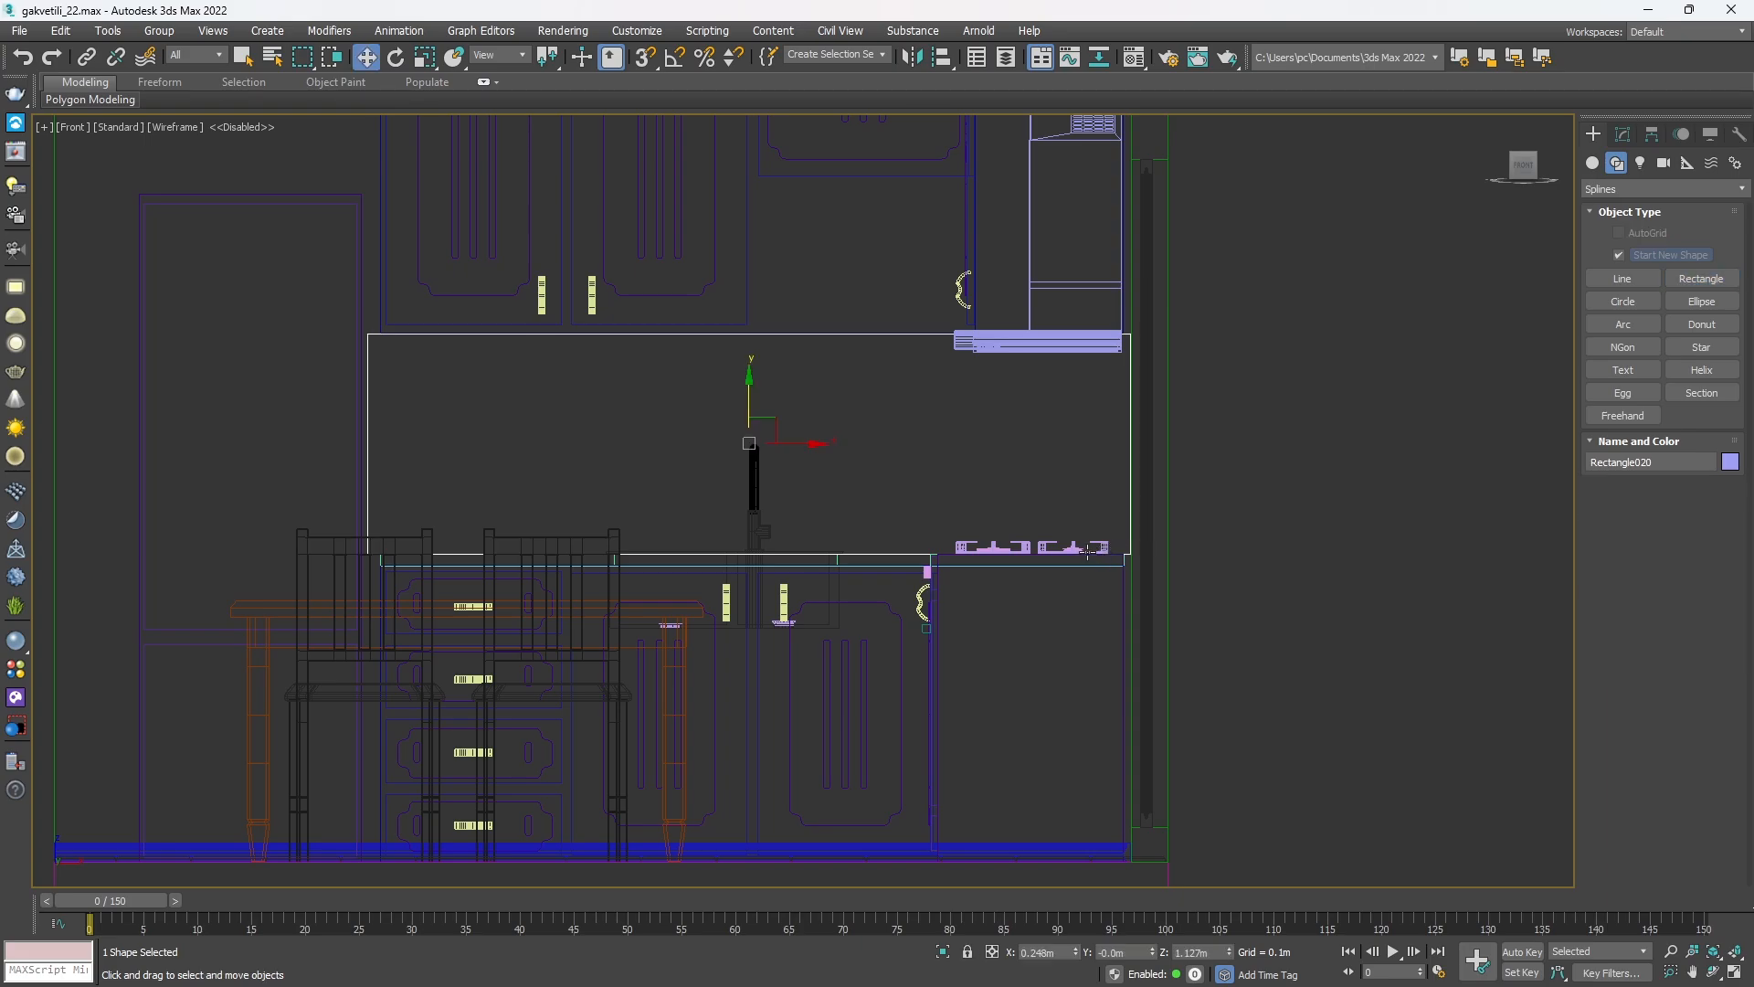
Return to the Perspective view and move the rectangle along Y to 1.17 m, against the wall behind the sink.
{"action": "key", "text": "p"}
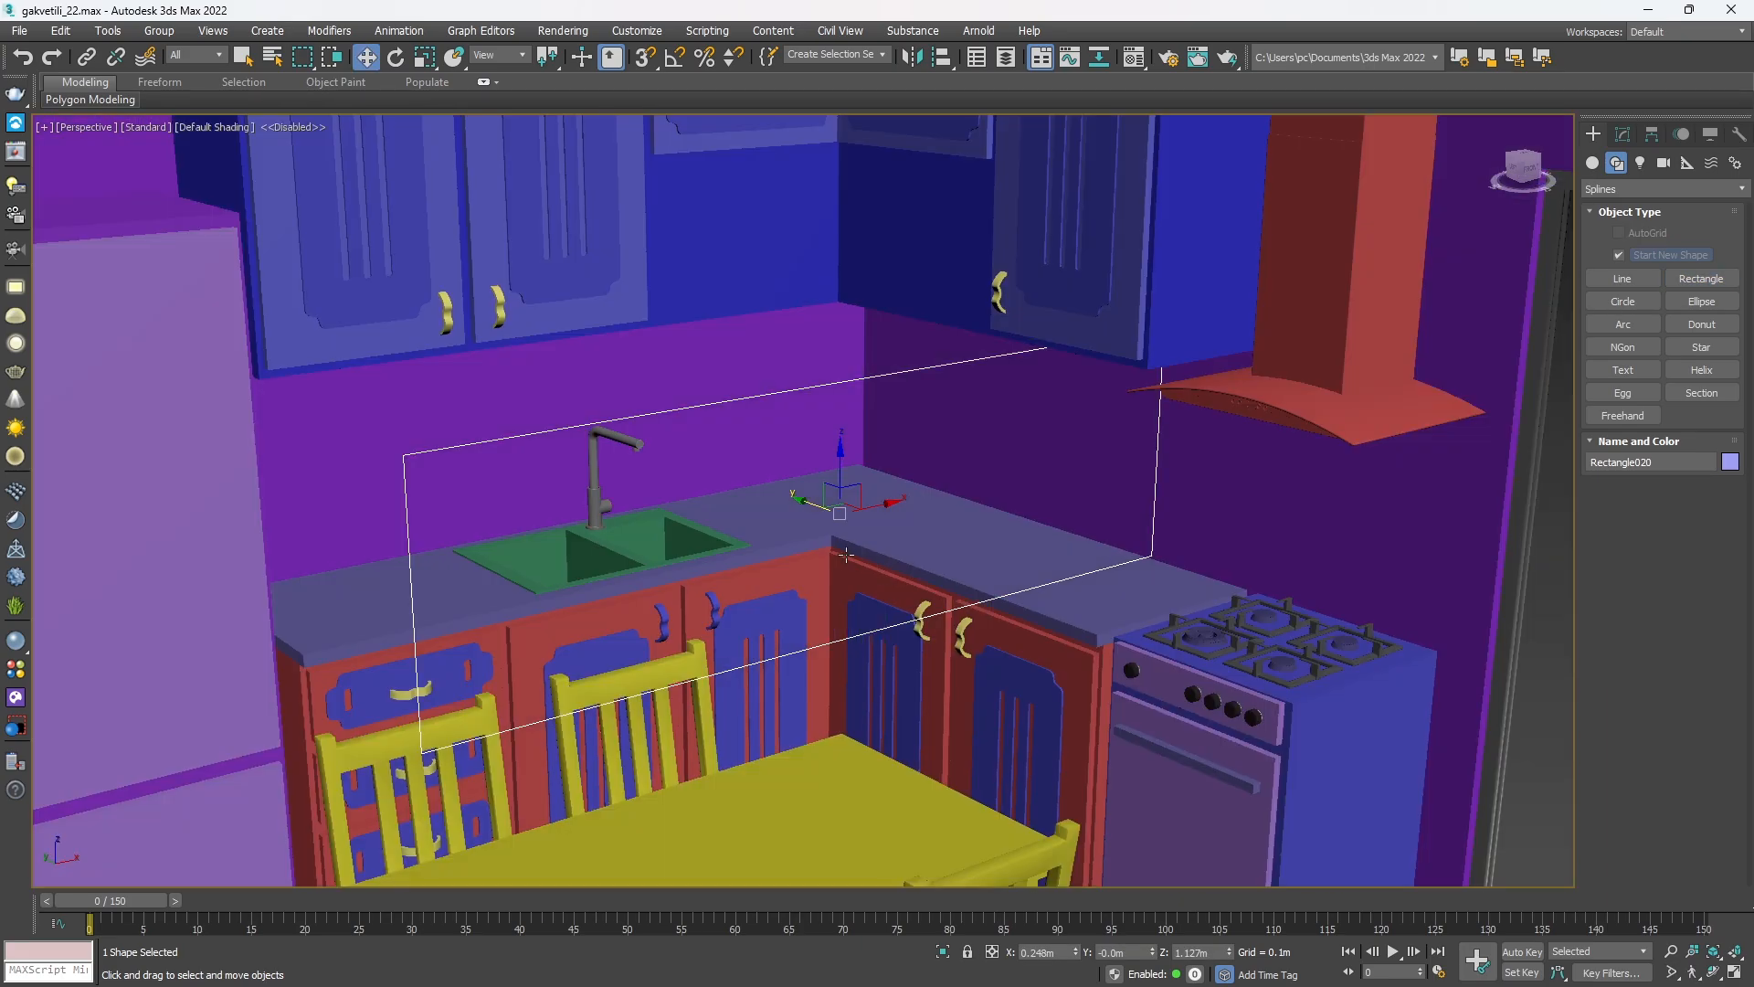
{"action": "middle_click_drag", "start_coordinate": [846, 554], "coordinate": [857, 556], "text": "alt"}
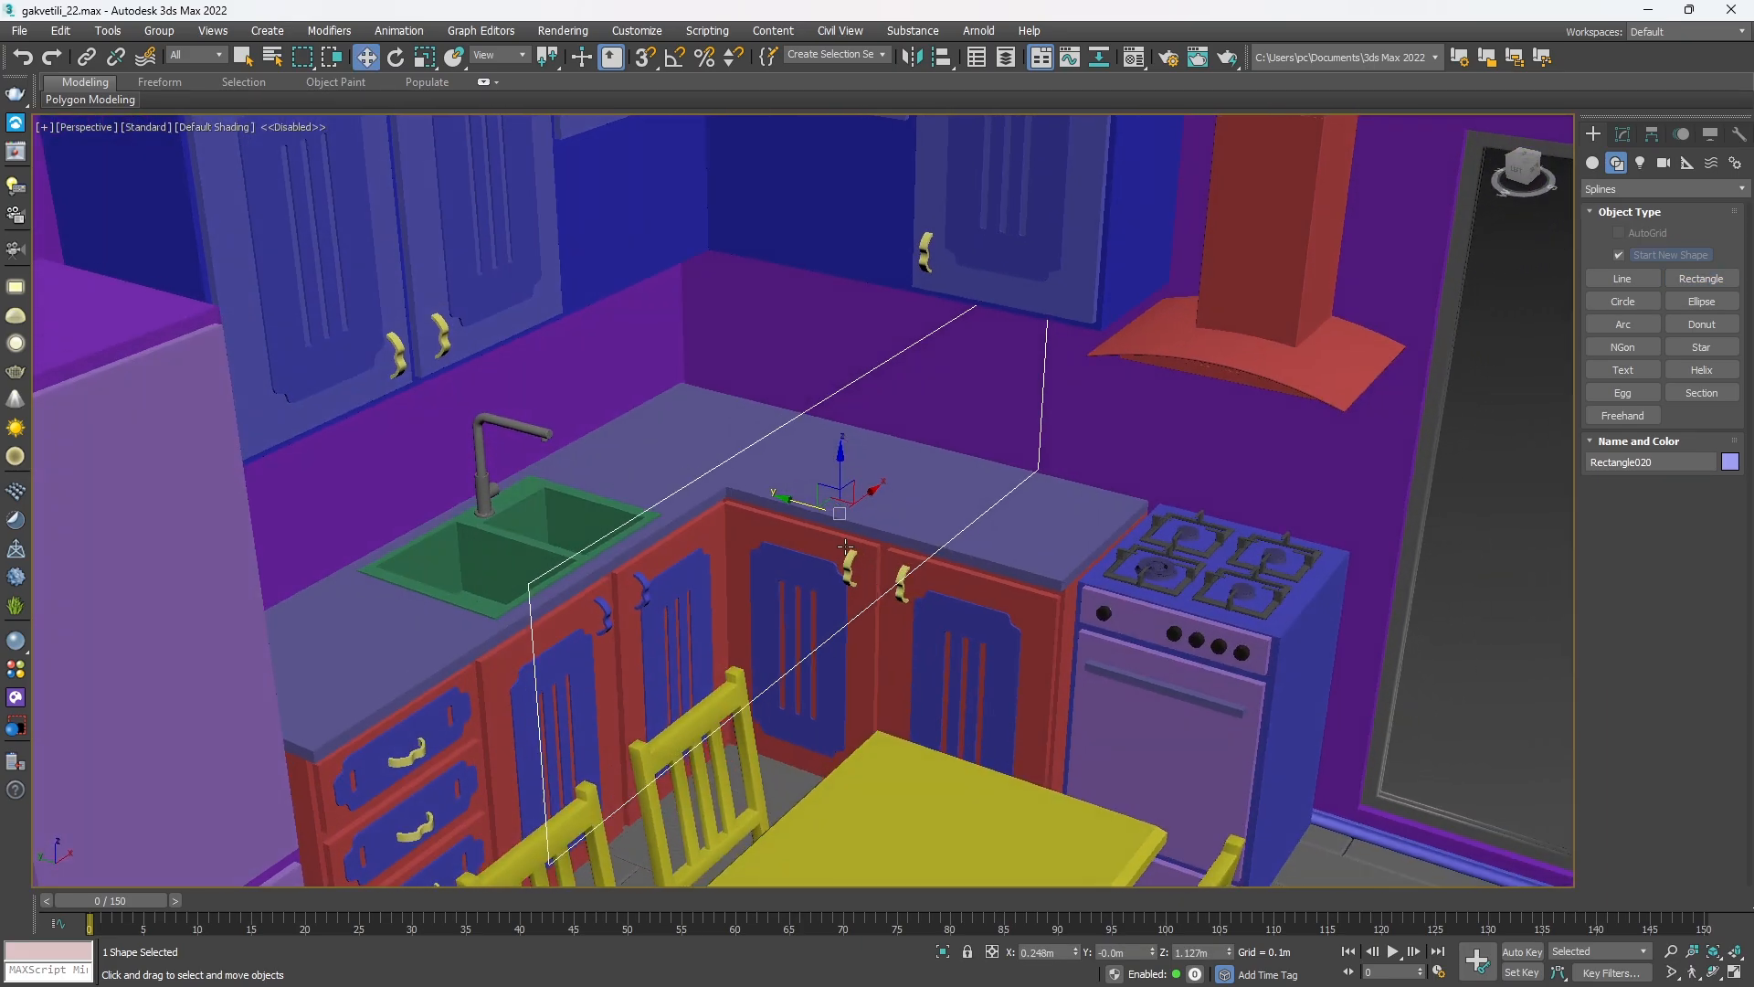
{"action": "left_click_drag", "start_coordinate": [796, 501], "coordinate": [397, 379]}
{"action": "middle_click_drag", "start_coordinate": [639, 402], "coordinate": [569, 376], "text": "alt"}
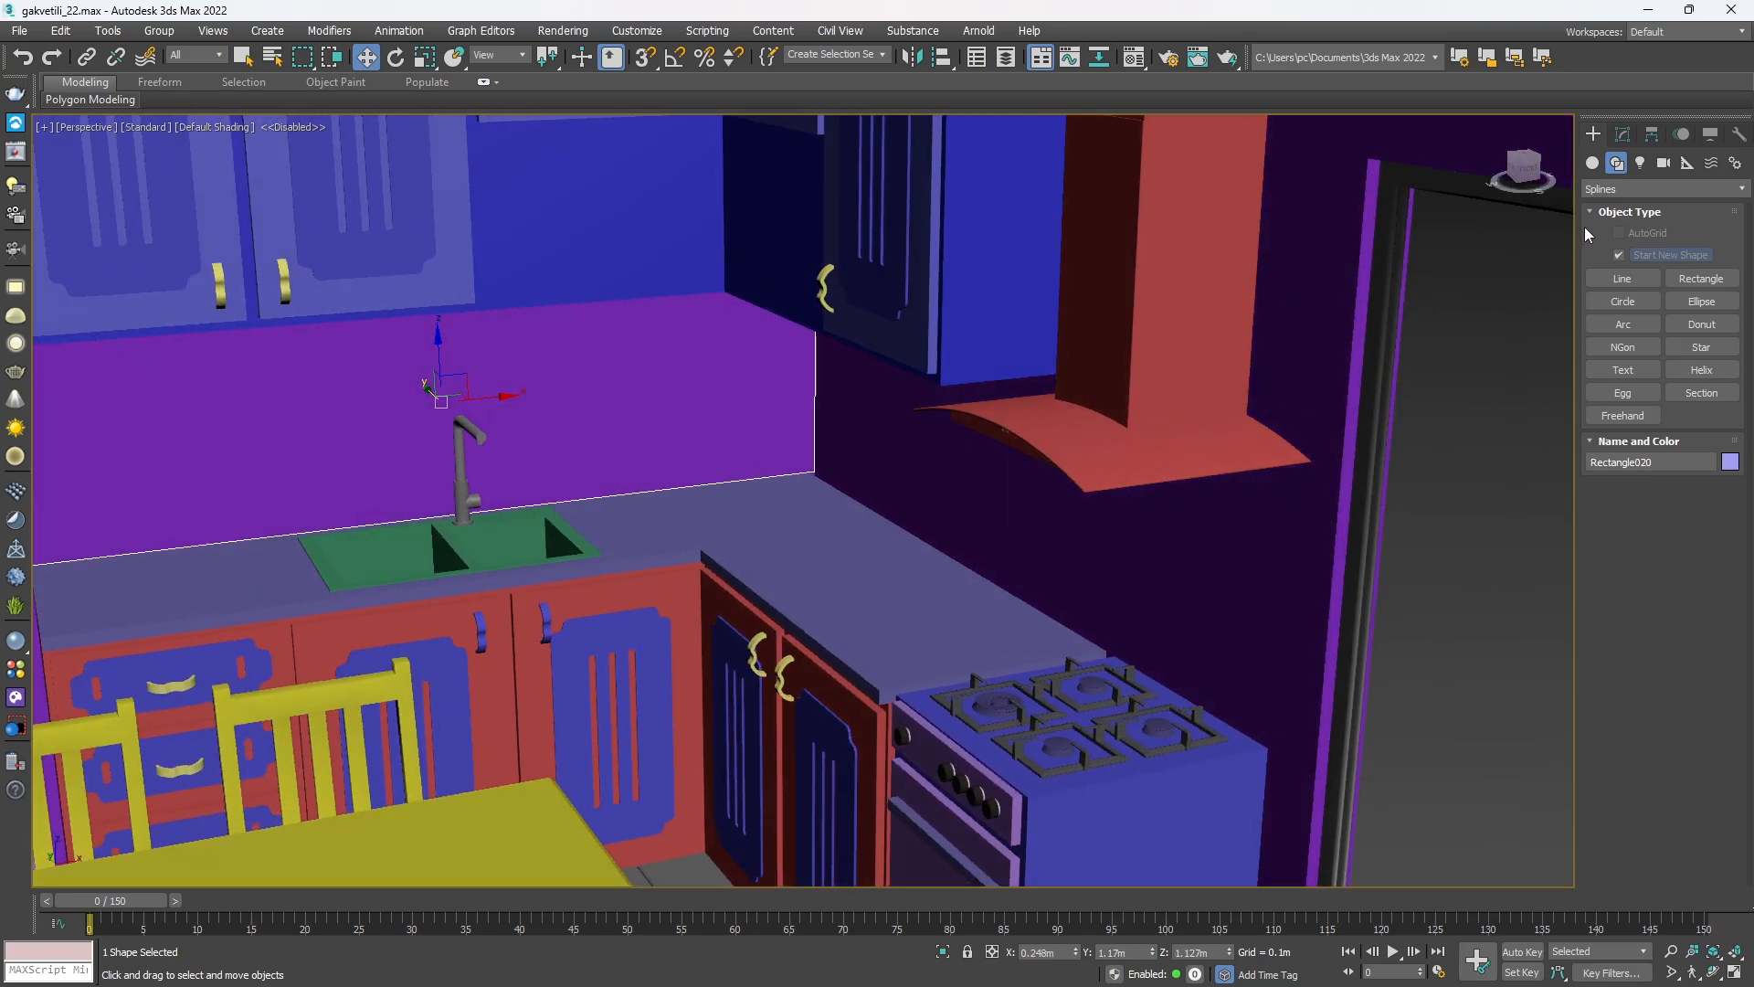
Apply the FloorGenerator modifier to the backsplash rectangle.
{"action": "left_click", "coordinate": [1622, 135]}
{"action": "left_click", "coordinate": [1697, 183]}
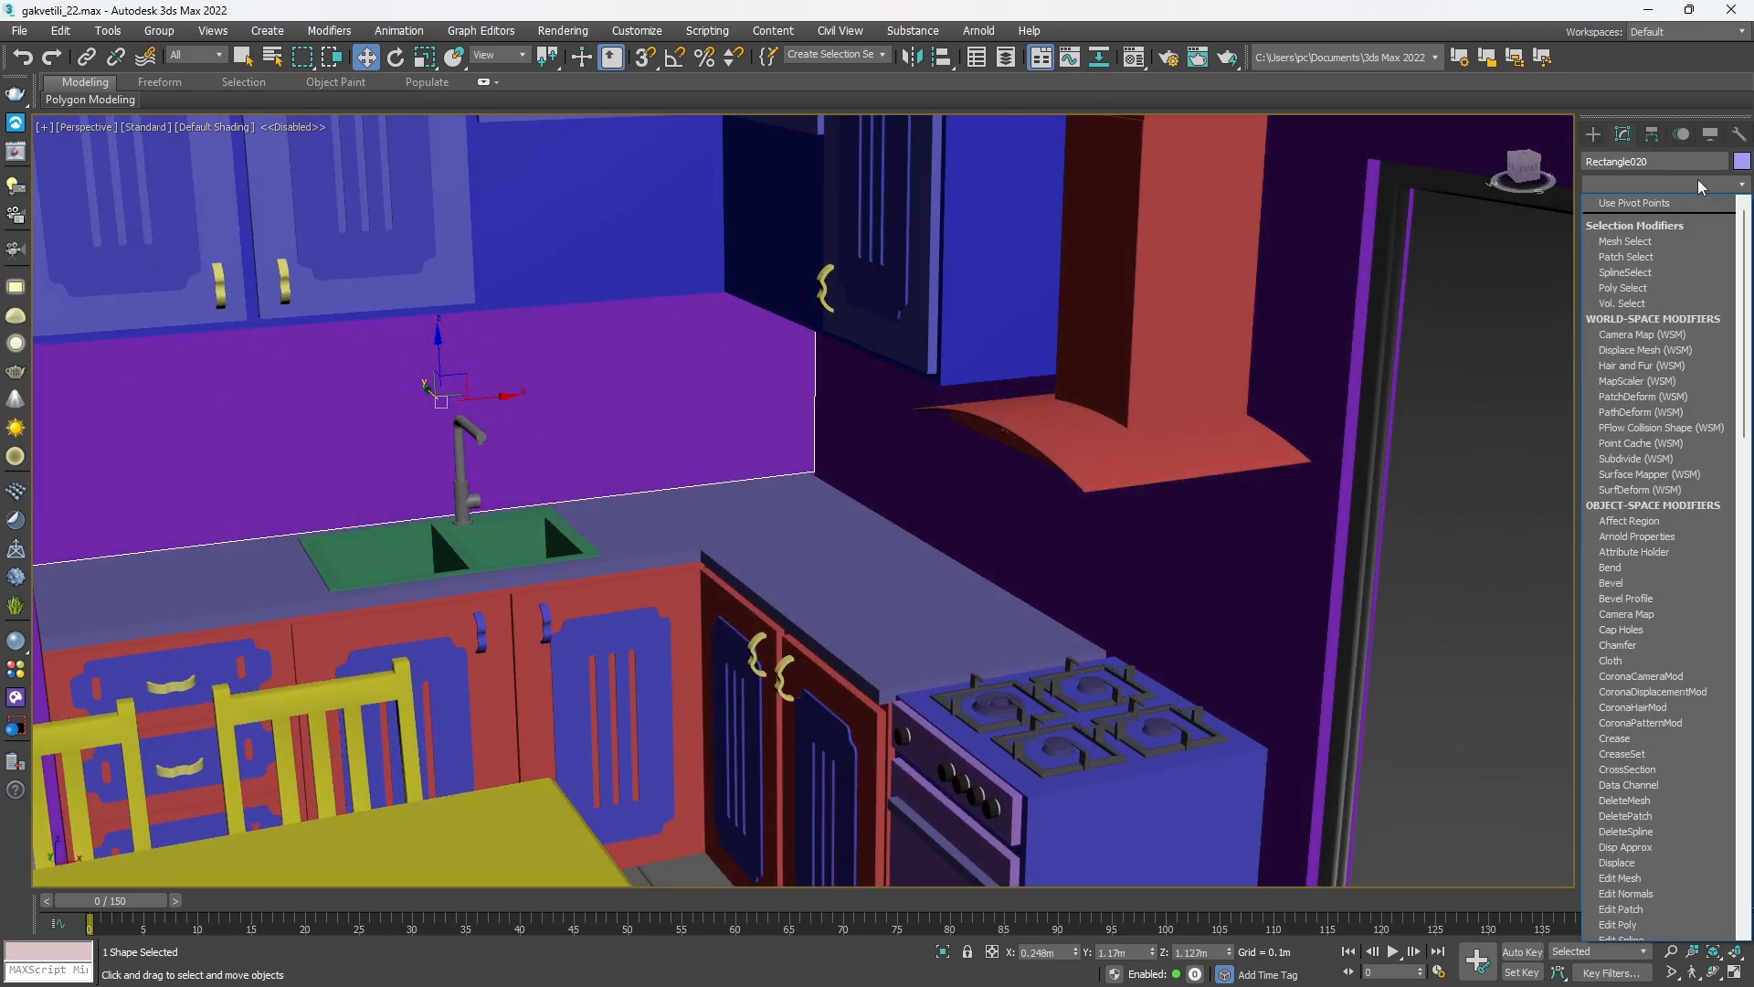
{"action": "key", "text": "f"}
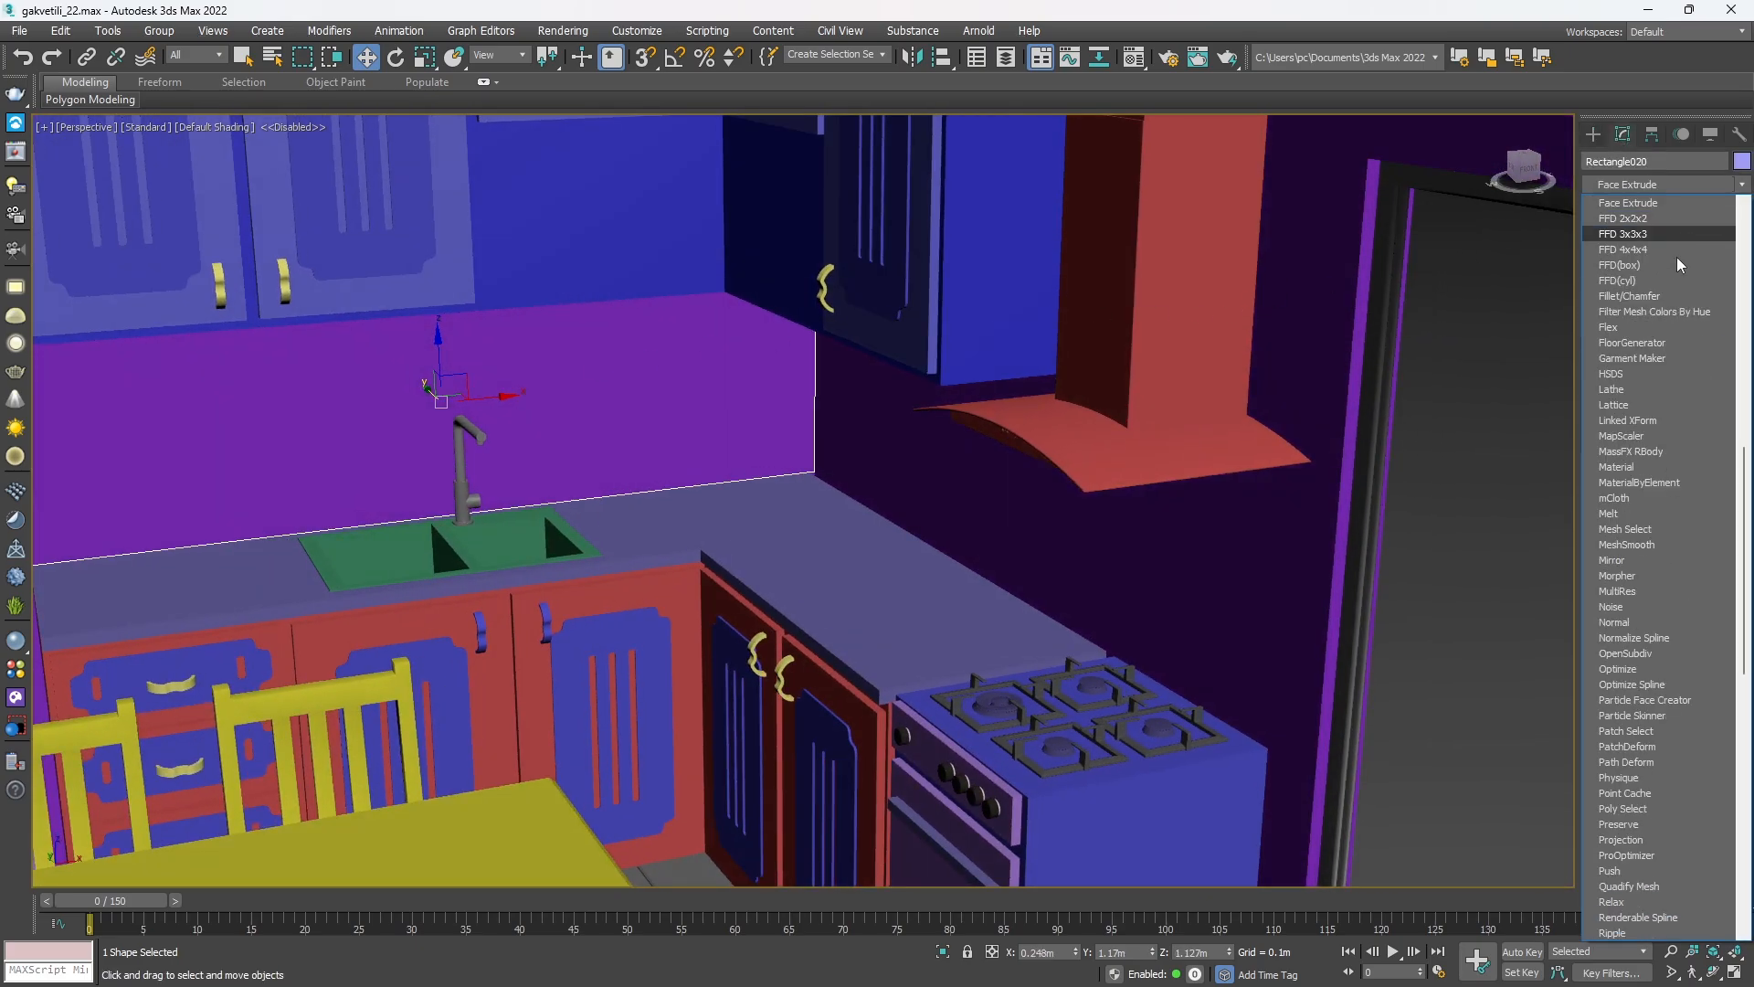
{"action": "left_click", "coordinate": [1657, 341]}
Set the backsplash tiles' maximum length to 0.1 m and maximum width to 0.05 m.
{"action": "middle_click_drag", "start_coordinate": [533, 486], "coordinate": [684, 438], "text": "alt"}
{"action": "scroll", "coordinate": [684, 437], "scroll_direction": "down", "scroll_amount": 5}
{"action": "scroll", "coordinate": [672, 350], "scroll_direction": "up", "scroll_amount": 5}
{"action": "middle_click_drag", "start_coordinate": [735, 672], "coordinate": [767, 511], "text": "alt"}
{"action": "scroll", "coordinate": [764, 497], "scroll_direction": "up", "scroll_amount": 6}
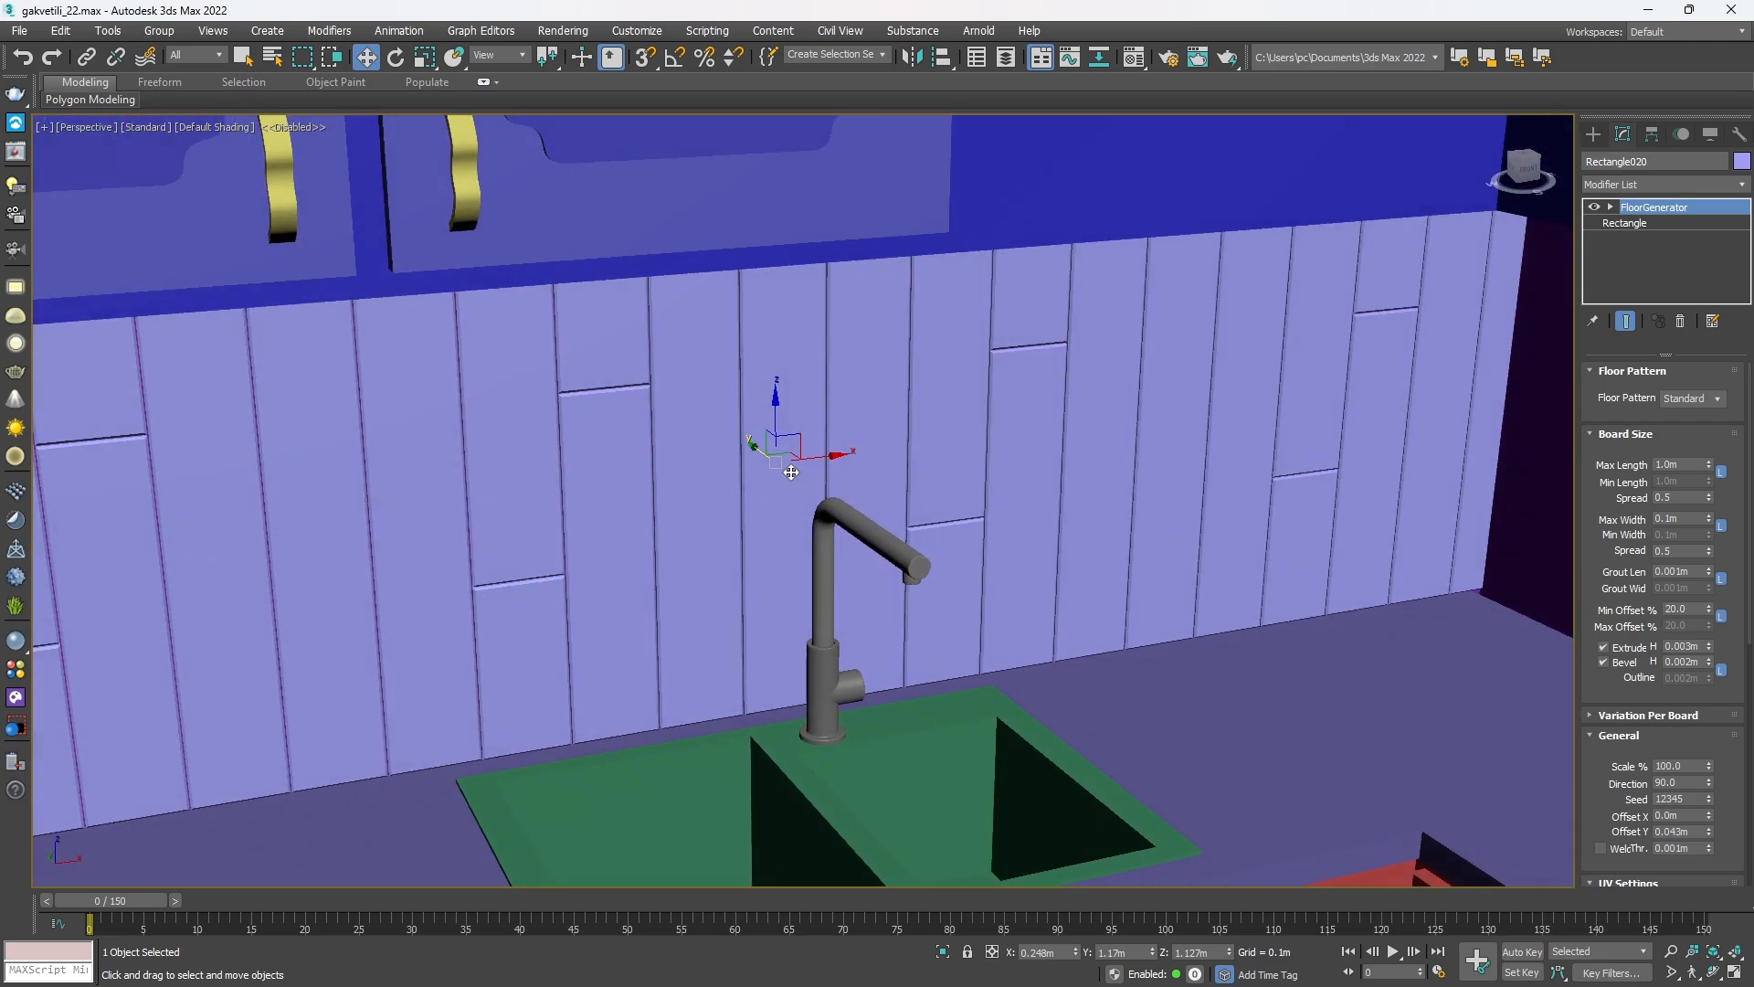
{"action": "left_click", "coordinate": [1695, 463]}
{"action": "type", "text": "0.1"}
{"action": "key", "text": "Return"}
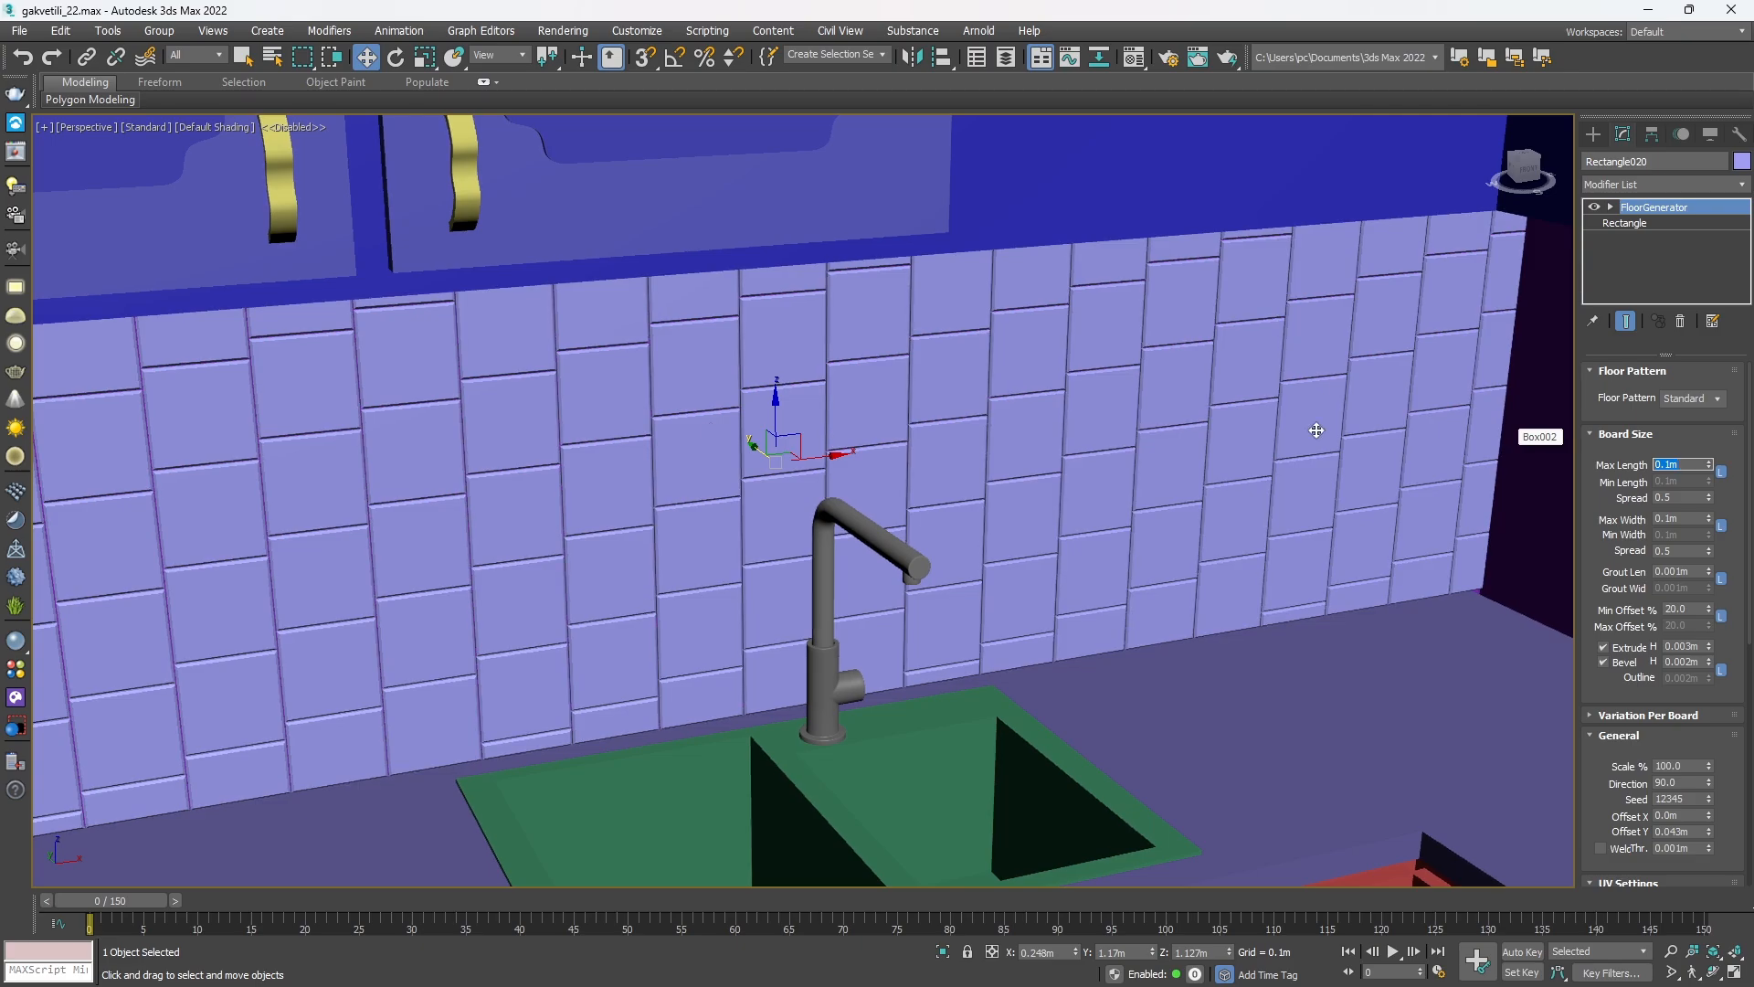
{"action": "left_click", "coordinate": [1696, 518]}
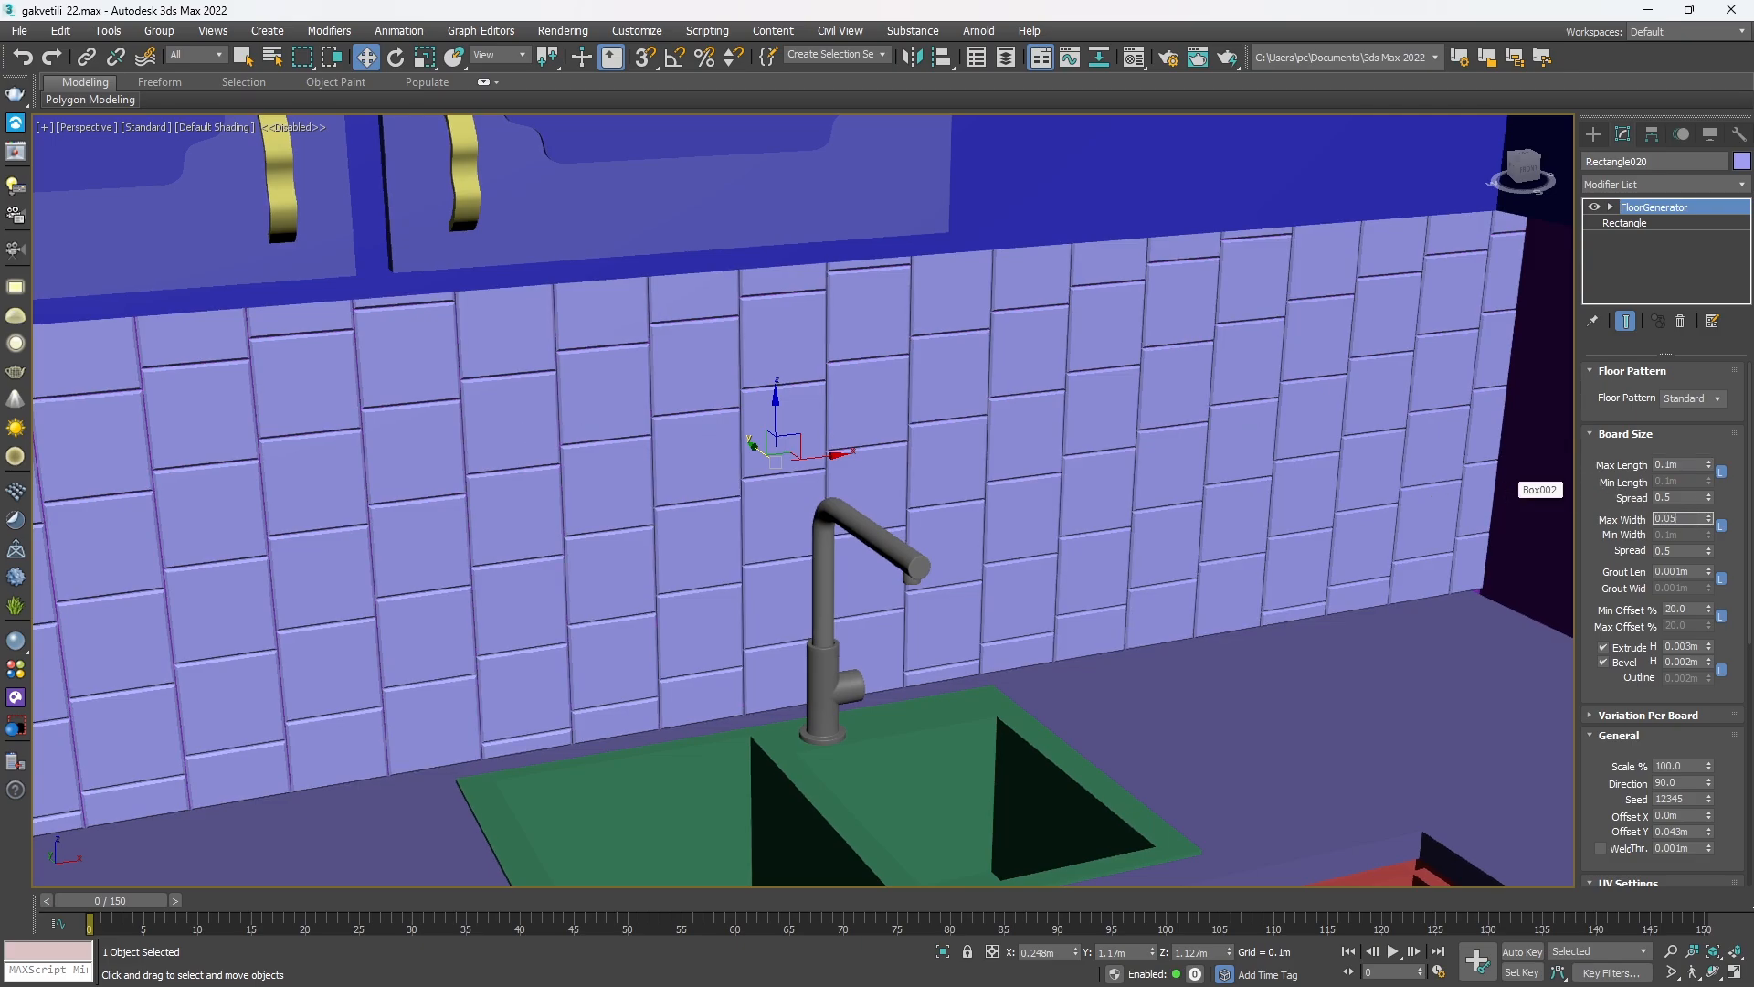
{"action": "key", "text": "Return"}
Set the backsplash tiles' minimum offset to 50%.
{"action": "middle_click_drag", "start_coordinate": [770, 502], "coordinate": [895, 498], "text": "alt"}
{"action": "left_click", "coordinate": [1684, 609]}
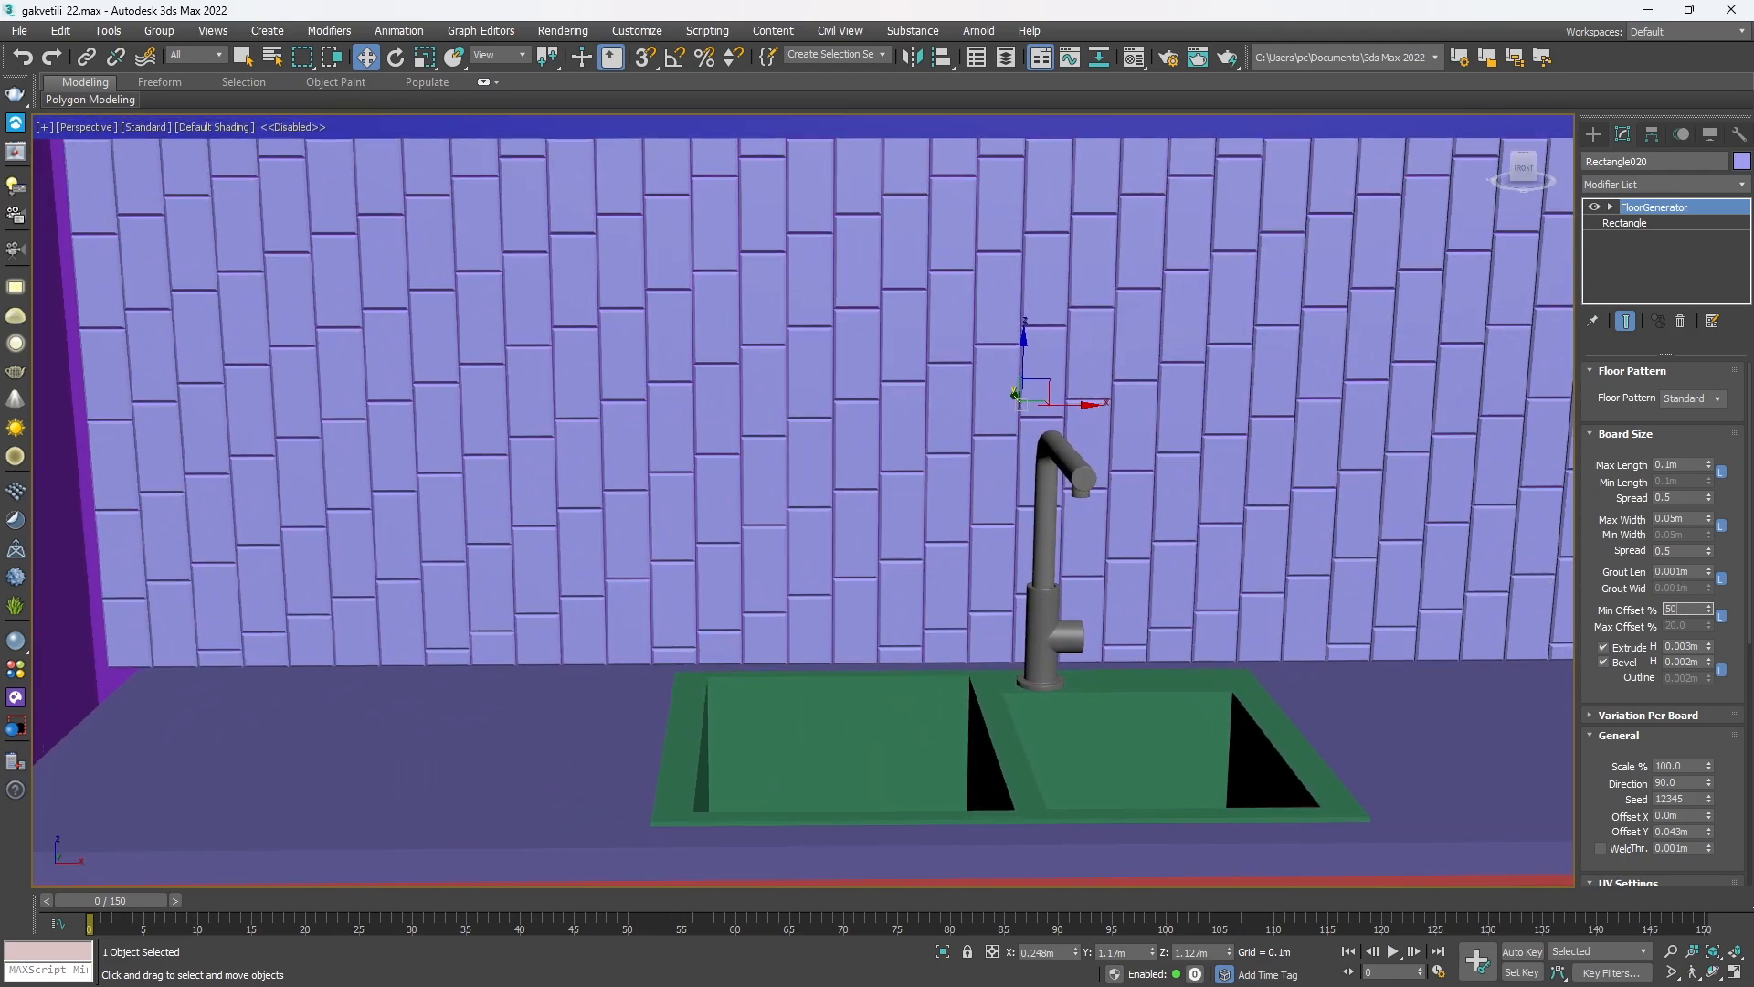
{"action": "key", "text": "Return"}
{"action": "middle_click_drag", "start_coordinate": [951, 472], "coordinate": [995, 469], "text": "alt"}
{"action": "middle_click_drag", "start_coordinate": [995, 468], "coordinate": [936, 450]}
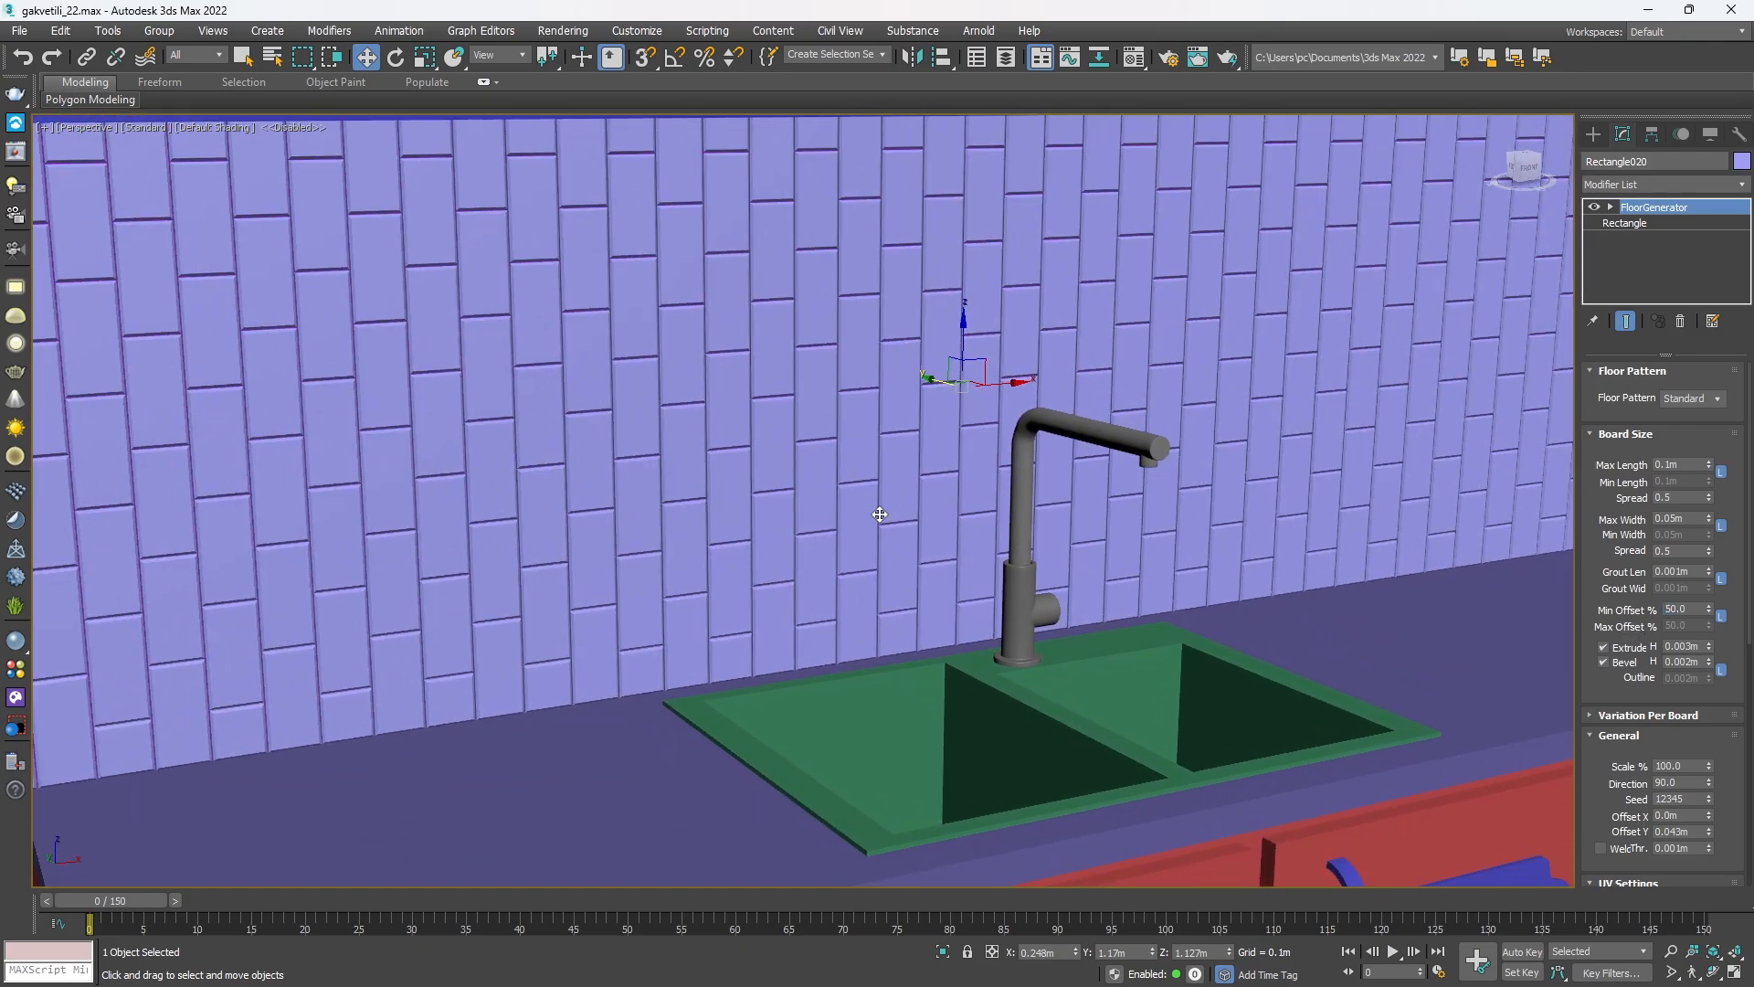
Inspect the tile edges up close and set the backsplash tiles' bevel height to 0.001 m.
{"action": "middle_click_drag", "start_coordinate": [875, 514], "coordinate": [923, 497], "text": "alt"}
{"action": "scroll", "coordinate": [896, 513], "scroll_direction": "up", "scroll_amount": 5}
{"action": "scroll", "coordinate": [885, 631], "scroll_direction": "up", "scroll_amount": 3}
{"action": "middle_click_drag", "start_coordinate": [935, 630], "coordinate": [930, 644], "text": "alt"}
{"action": "scroll", "coordinate": [873, 581], "scroll_direction": "up", "scroll_amount": 3}
{"action": "middle_click_drag", "start_coordinate": [1060, 582], "coordinate": [1030, 587], "text": "alt"}
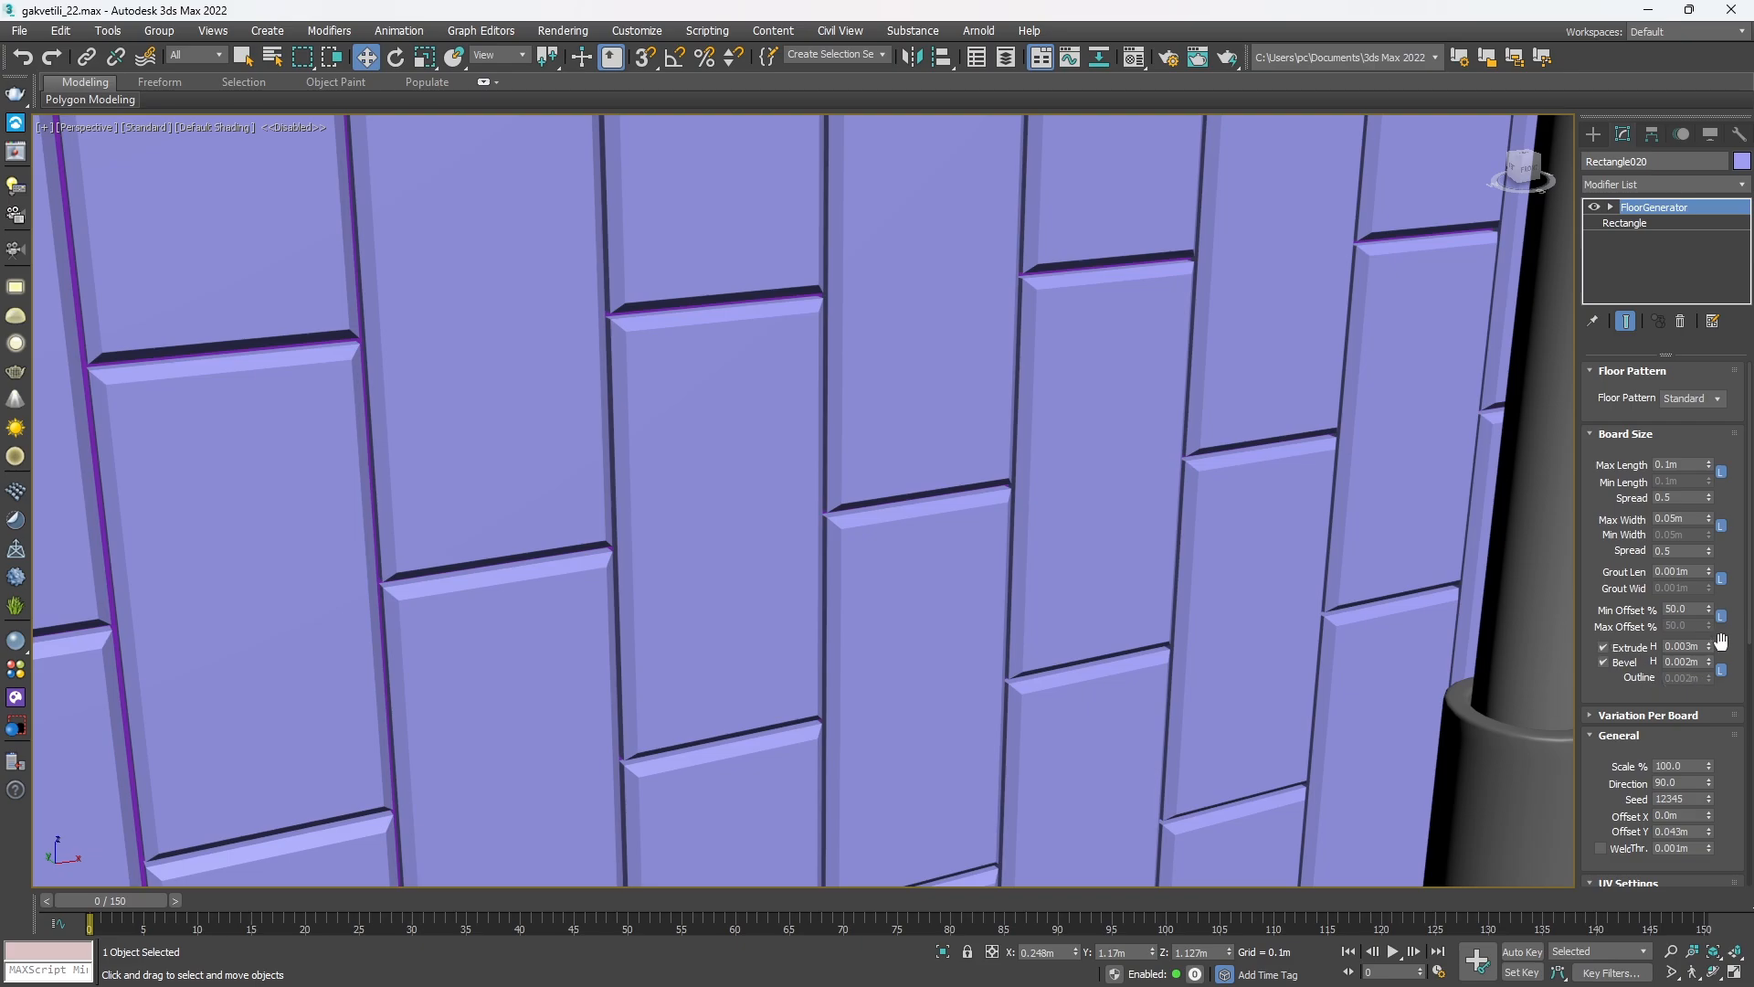
{"action": "left_click_drag", "start_coordinate": [1712, 645], "coordinate": [1711, 647]}
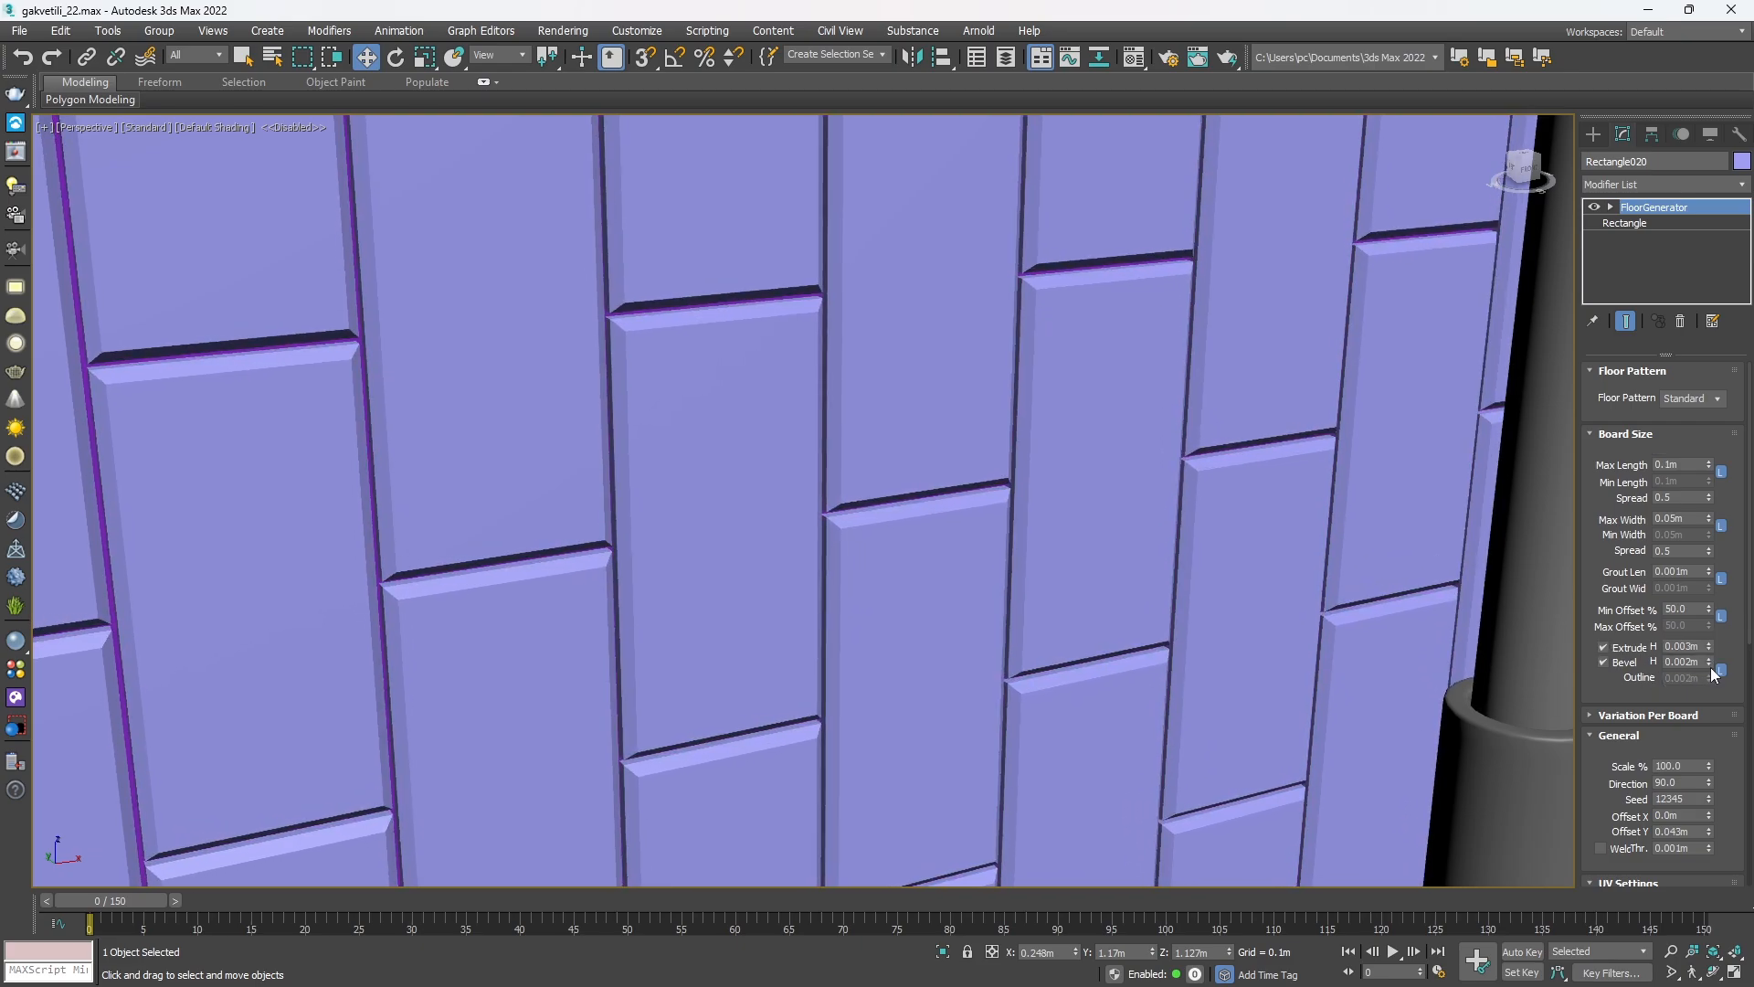
{"action": "left_click", "coordinate": [1710, 645]}
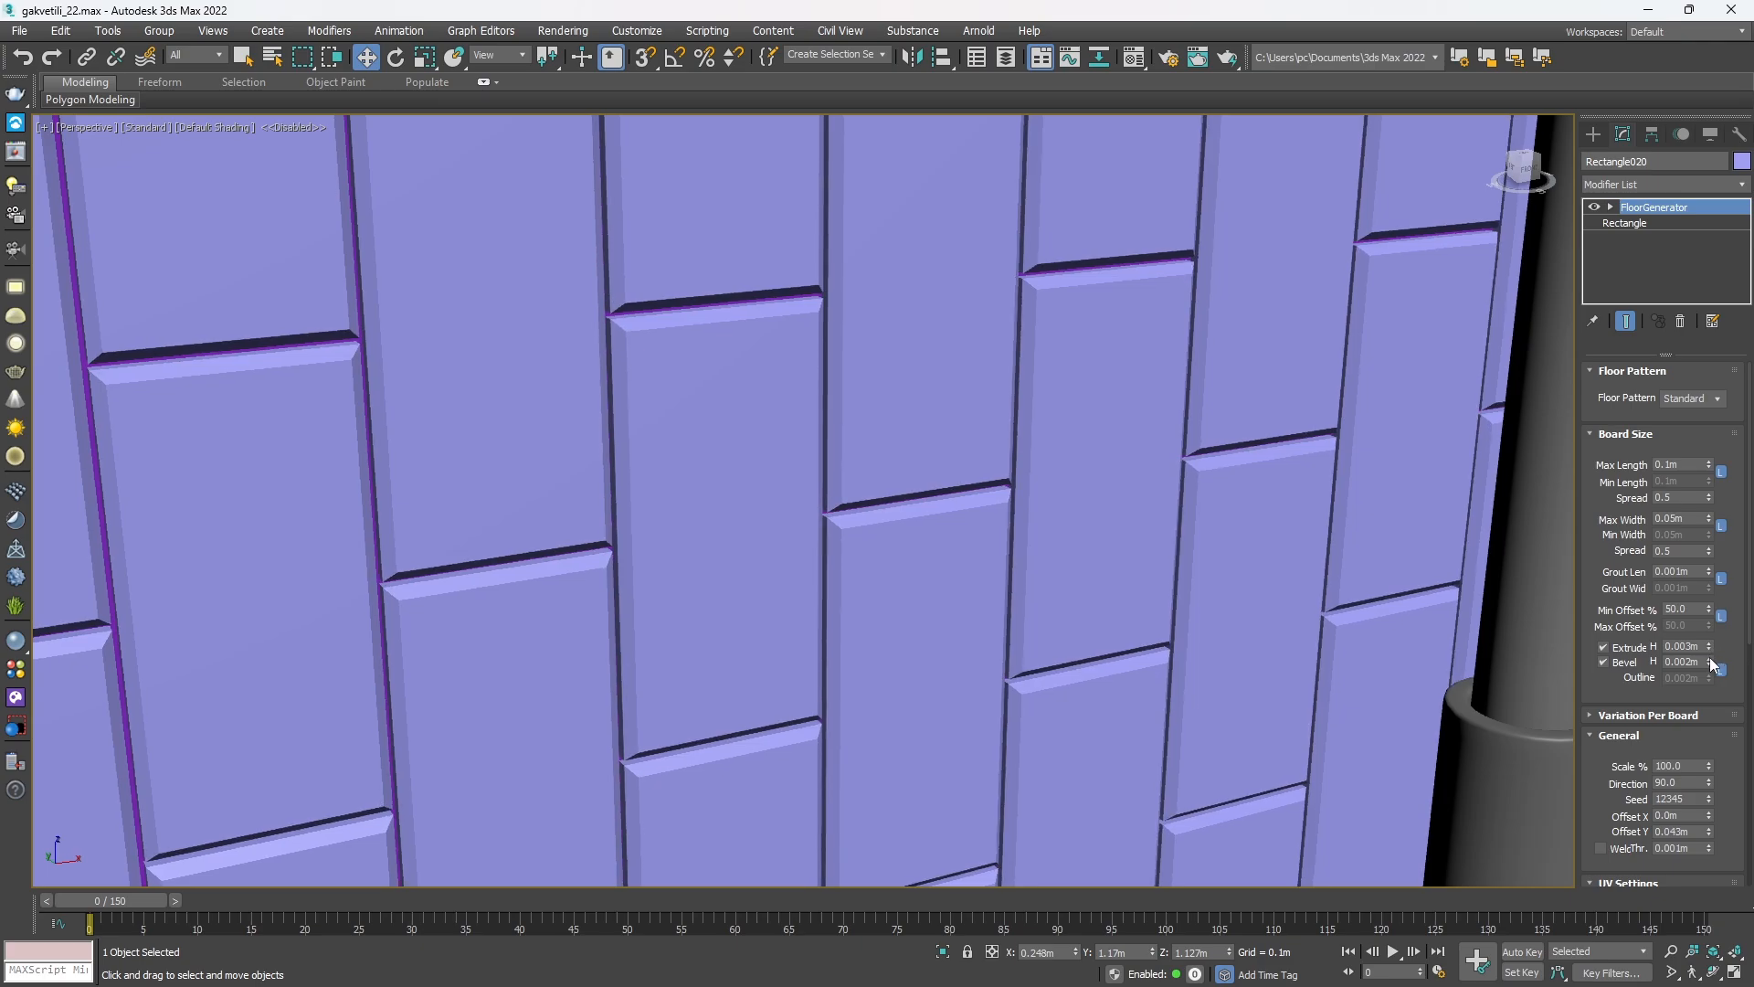
{"action": "left_click_drag", "start_coordinate": [1712, 666], "coordinate": [1706, 670]}
{"action": "scroll", "coordinate": [869, 479], "scroll_direction": "down", "scroll_amount": 10}
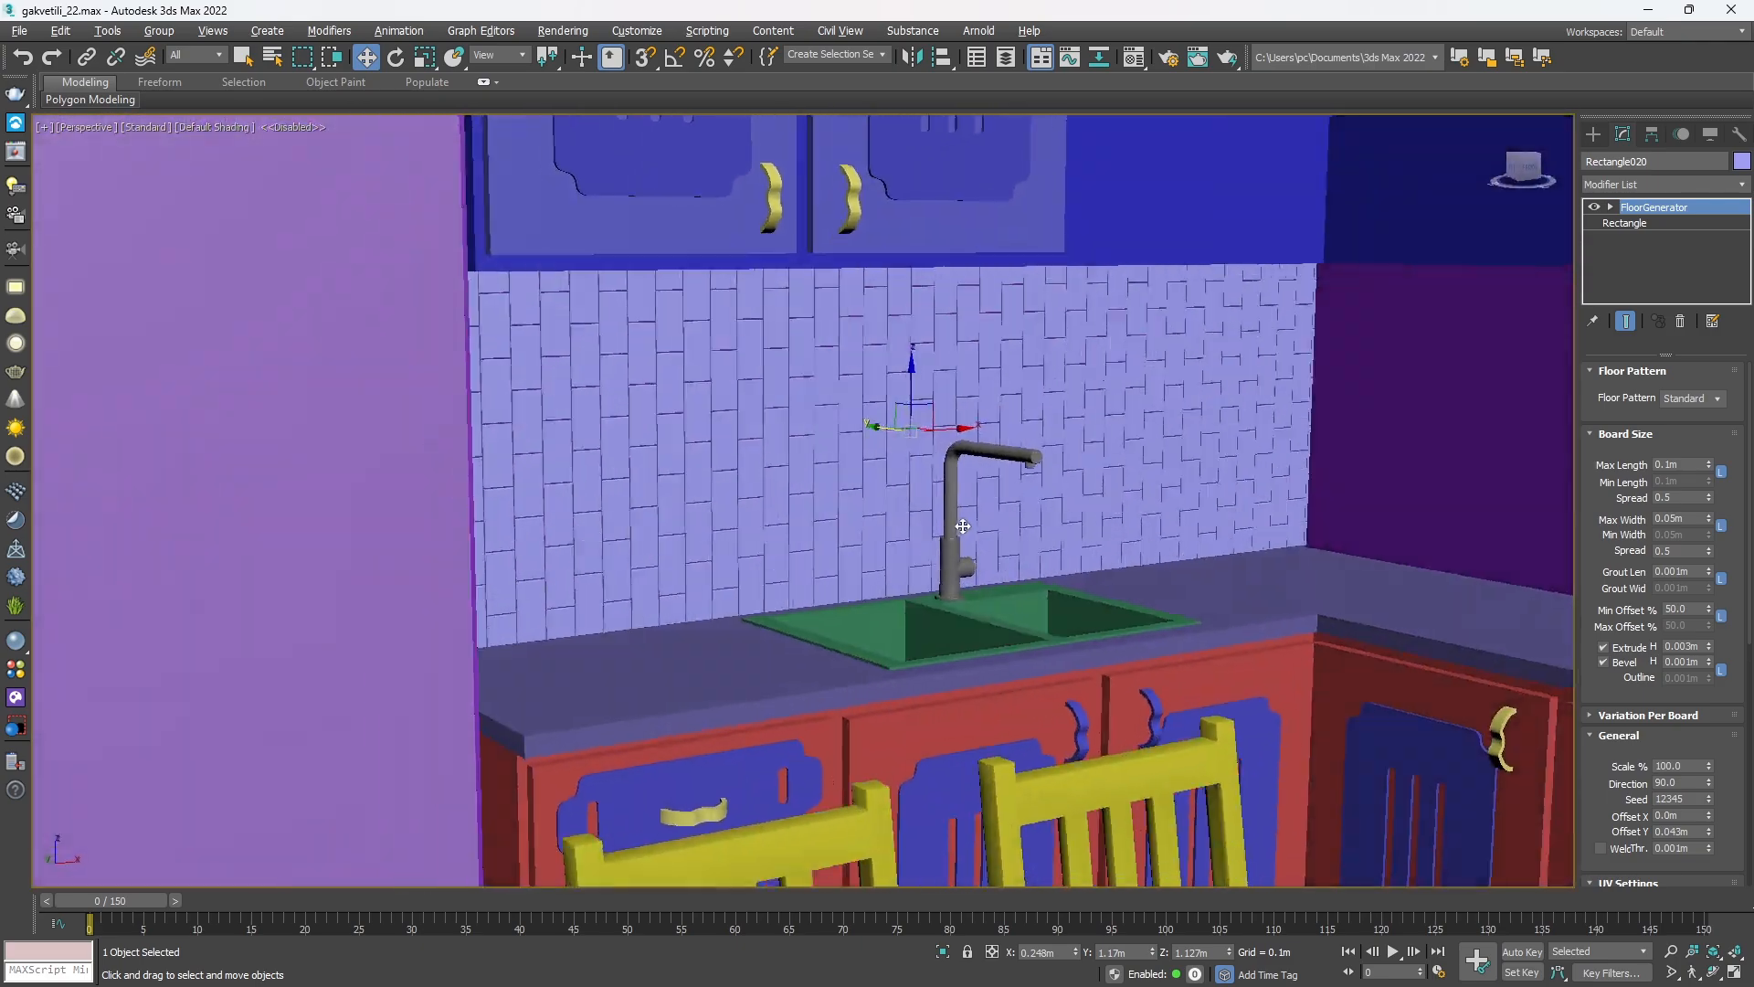
Create a rotated copy of the tiled backsplash and set its Z rotation to 90 degrees.
{"action": "middle_click_drag", "start_coordinate": [963, 527], "coordinate": [887, 522], "text": "alt"}
{"action": "scroll", "coordinate": [1626, 703], "scroll_direction": "down", "scroll_amount": 2}
{"action": "middle_click_drag", "start_coordinate": [861, 589], "coordinate": [784, 507]}
{"action": "key", "text": "e"}
{"action": "left_click_drag", "start_coordinate": [749, 404], "coordinate": [572, 446], "text": "shift"}
{"action": "left_click", "coordinate": [868, 584]}
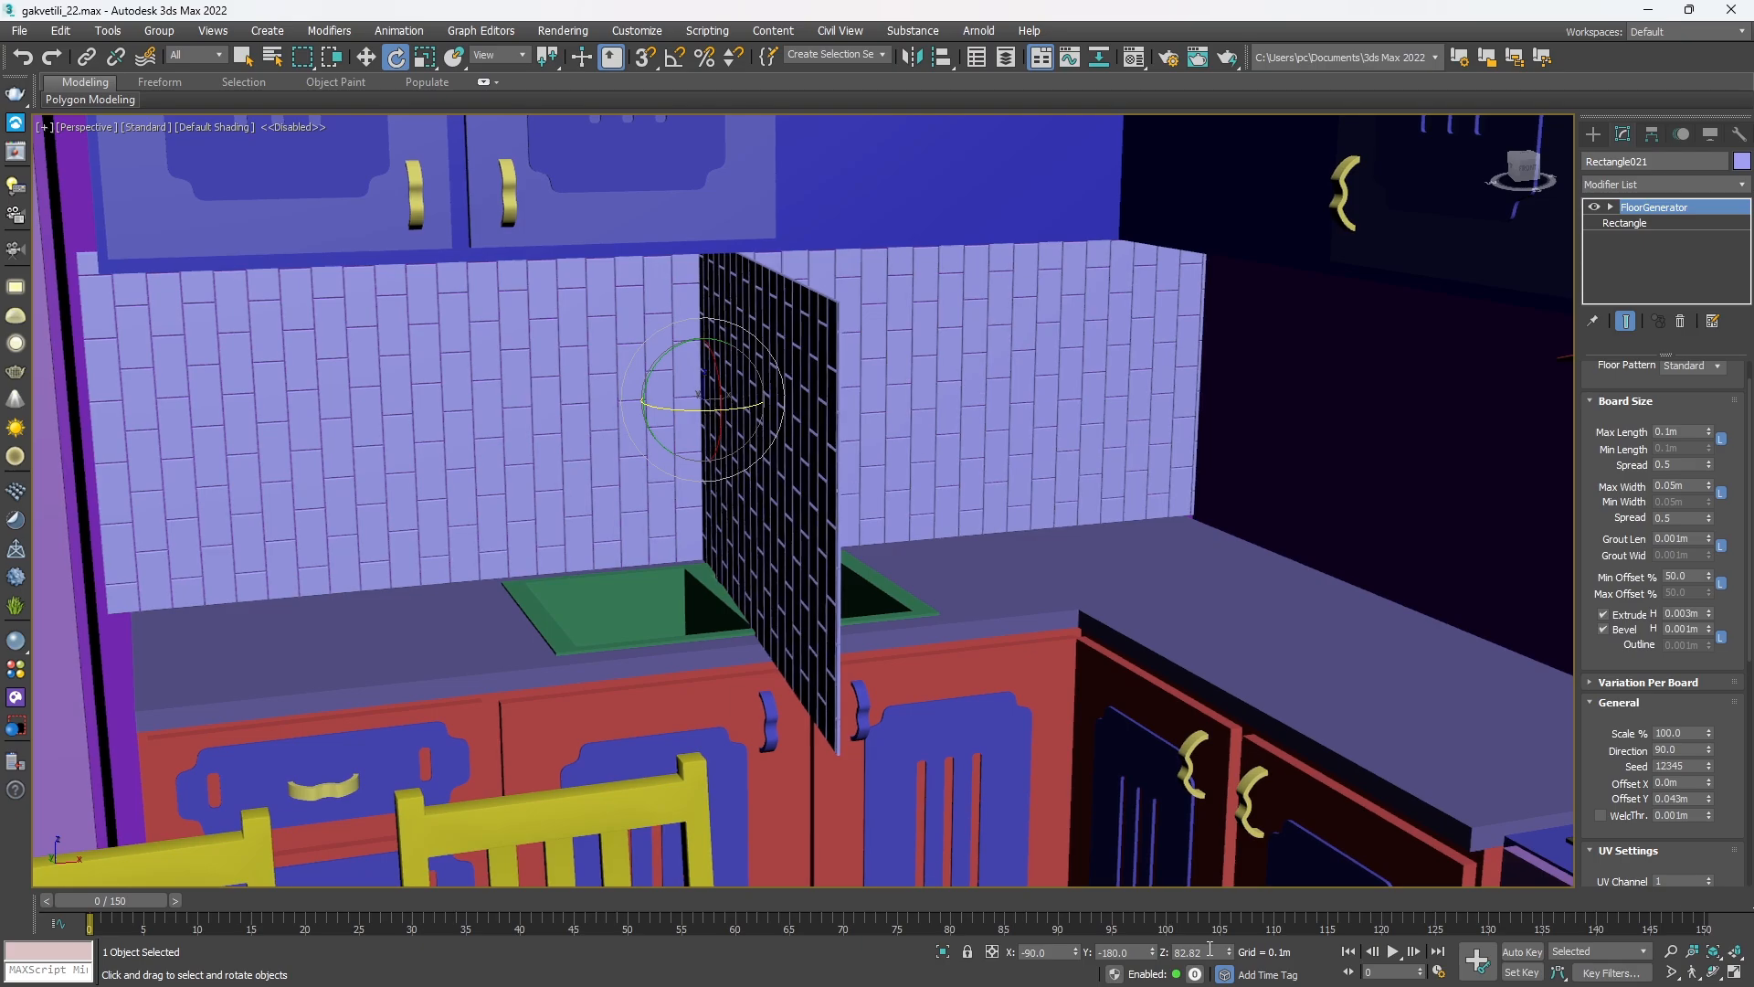
{"action": "type", "text": "90"}
{"action": "key", "text": "Return"}
Move the rotated backsplash copy toward the stove wall, to about X 1.081 m and Y 0.248 m.
{"action": "scroll", "coordinate": [812, 581], "scroll_direction": "down", "scroll_amount": 5}
{"action": "middle_click_drag", "start_coordinate": [812, 581], "coordinate": [787, 607], "text": "alt"}
{"action": "key", "text": "w"}
{"action": "middle_click_drag", "start_coordinate": [733, 462], "coordinate": [753, 484], "text": "alt"}
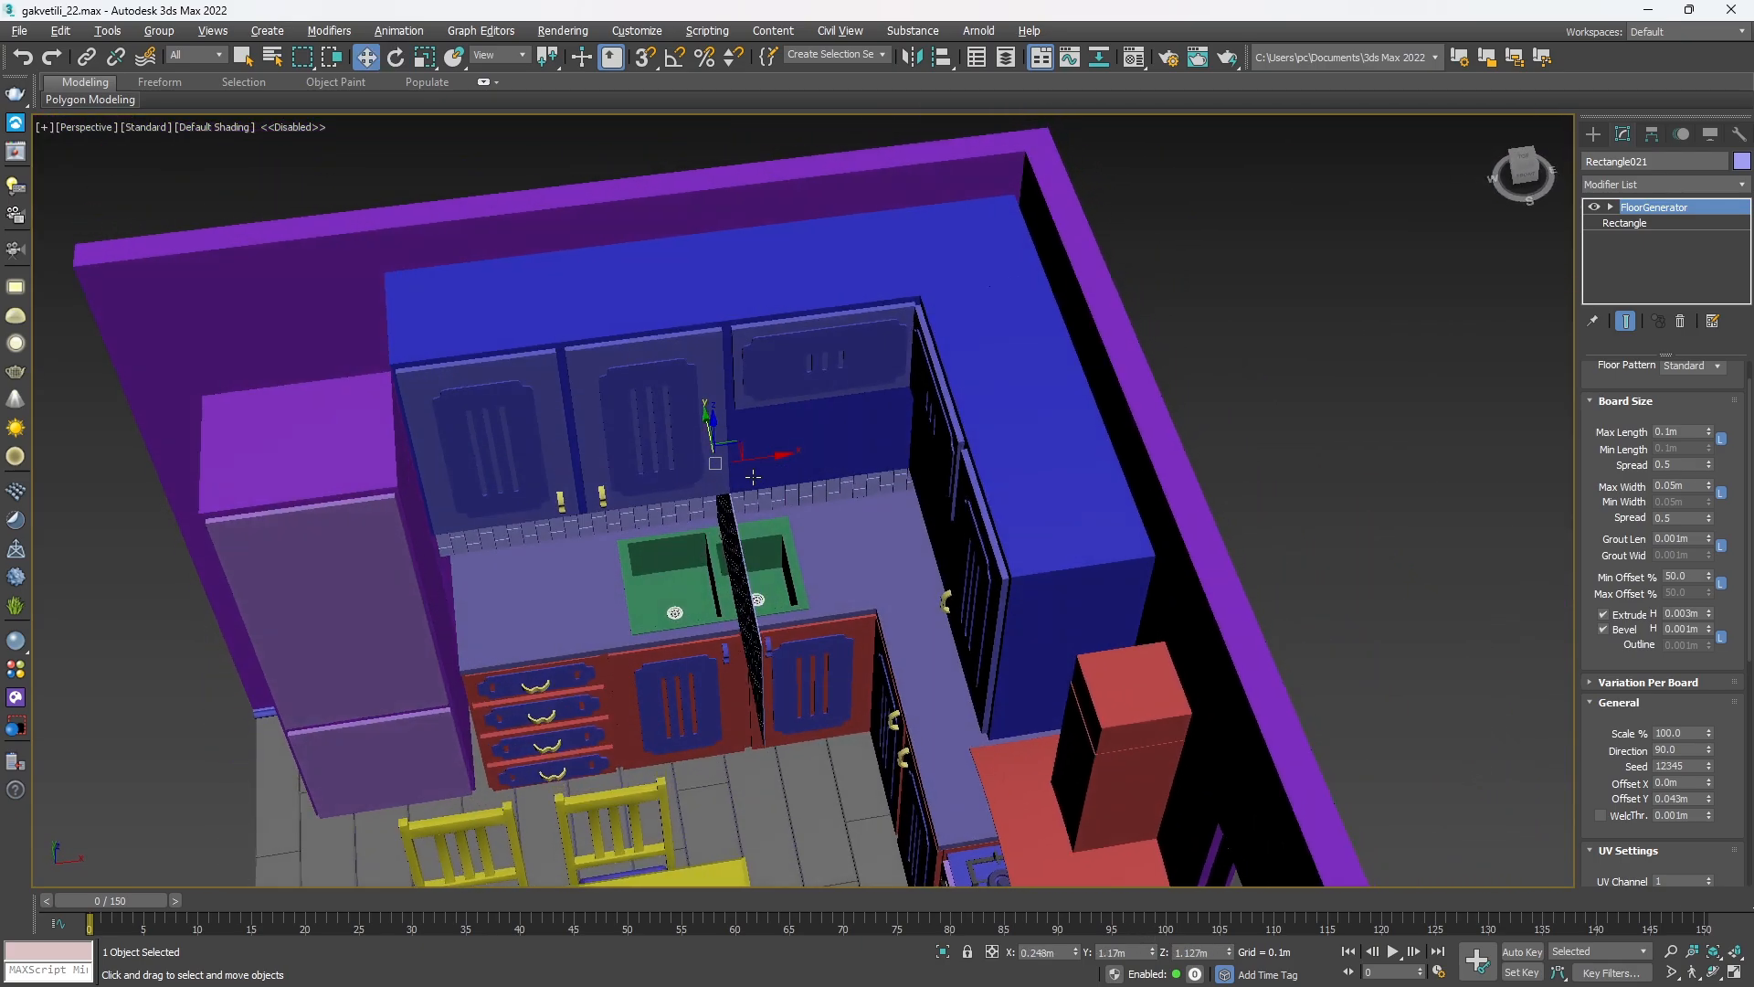
{"action": "left_click_drag", "start_coordinate": [736, 445], "coordinate": [1023, 618]}
{"action": "middle_click_drag", "start_coordinate": [1023, 618], "coordinate": [979, 439], "text": "alt"}
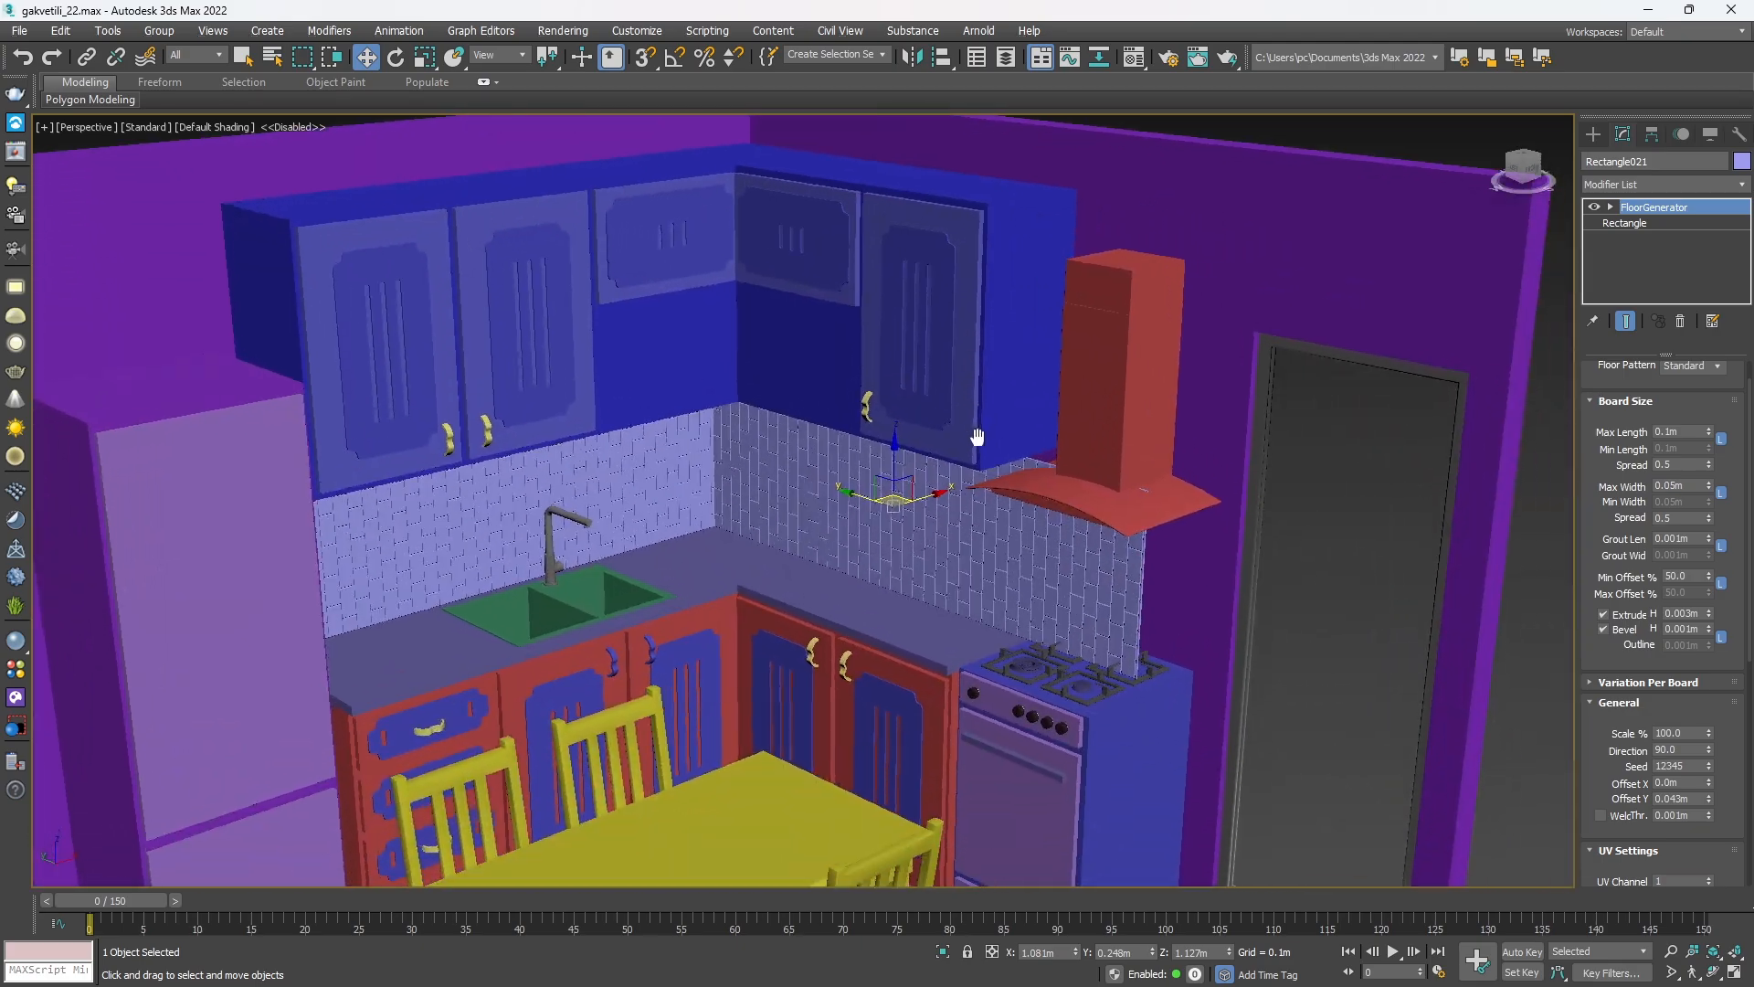
Fit the backsplash copy against the wall behind the stove and into the corner, at X 1.278 m and Y 0.14 m.
{"action": "scroll", "coordinate": [996, 511], "scroll_direction": "up", "scroll_amount": 5}
{"action": "middle_click_drag", "start_coordinate": [1014, 567], "coordinate": [881, 529], "text": "alt"}
{"action": "left_click_drag", "start_coordinate": [790, 496], "coordinate": [934, 499]}
{"action": "middle_click_drag", "start_coordinate": [937, 527], "coordinate": [879, 497], "text": "alt"}
{"action": "scroll", "coordinate": [879, 497], "scroll_direction": "down", "scroll_amount": 3}
{"action": "left_click_drag", "start_coordinate": [790, 459], "coordinate": [840, 476]}
{"action": "middle_click_drag", "start_coordinate": [951, 539], "coordinate": [1030, 445], "text": "alt"}
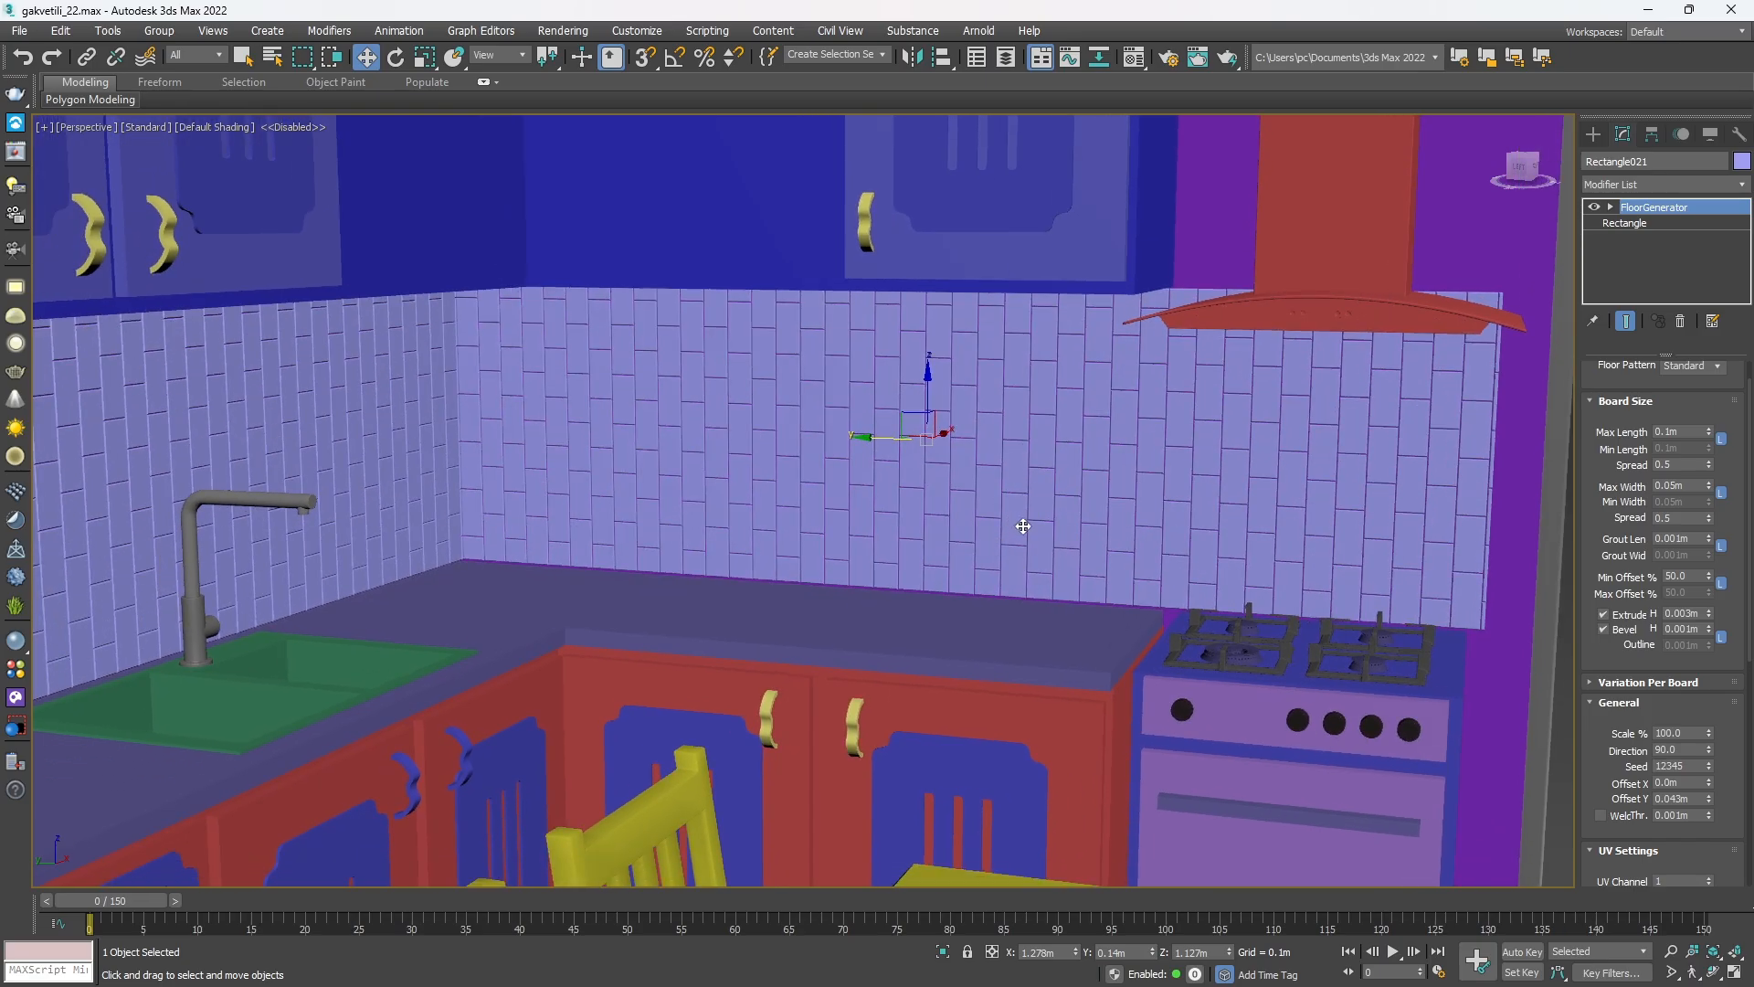
{"action": "middle_click_drag", "start_coordinate": [1071, 544], "coordinate": [1481, 302], "text": "alt"}
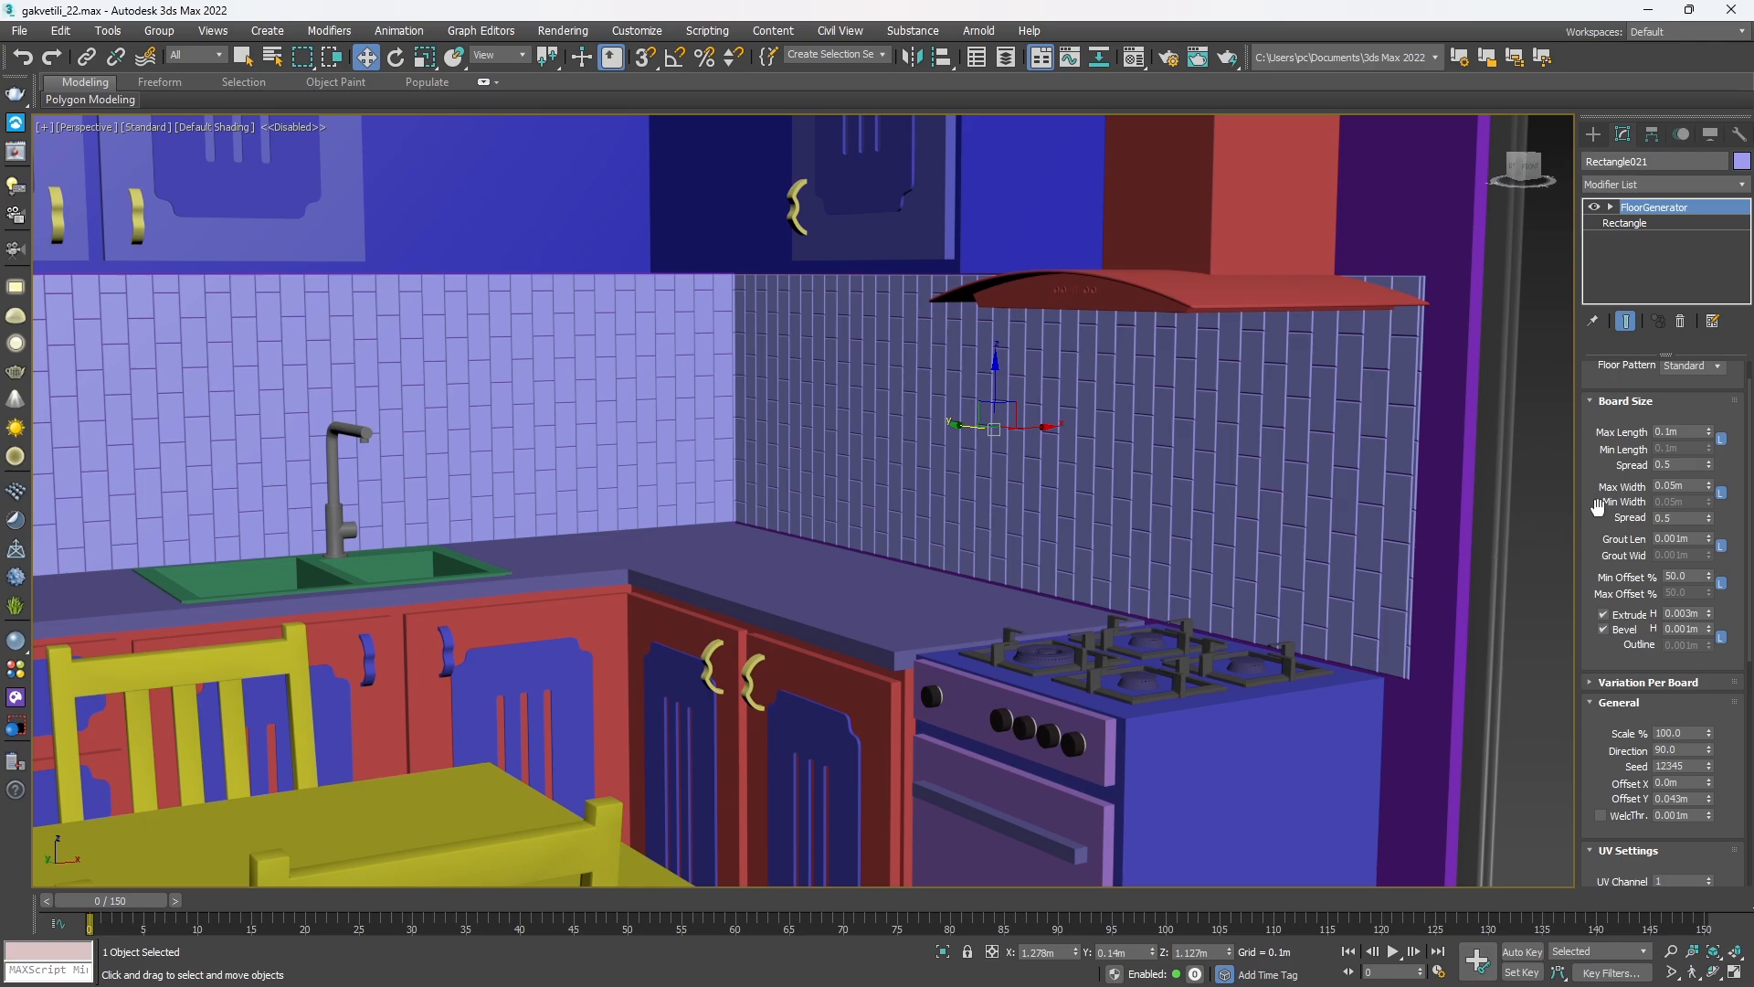
{"action": "scroll", "coordinate": [1002, 521], "scroll_direction": "up", "scroll_amount": 4}
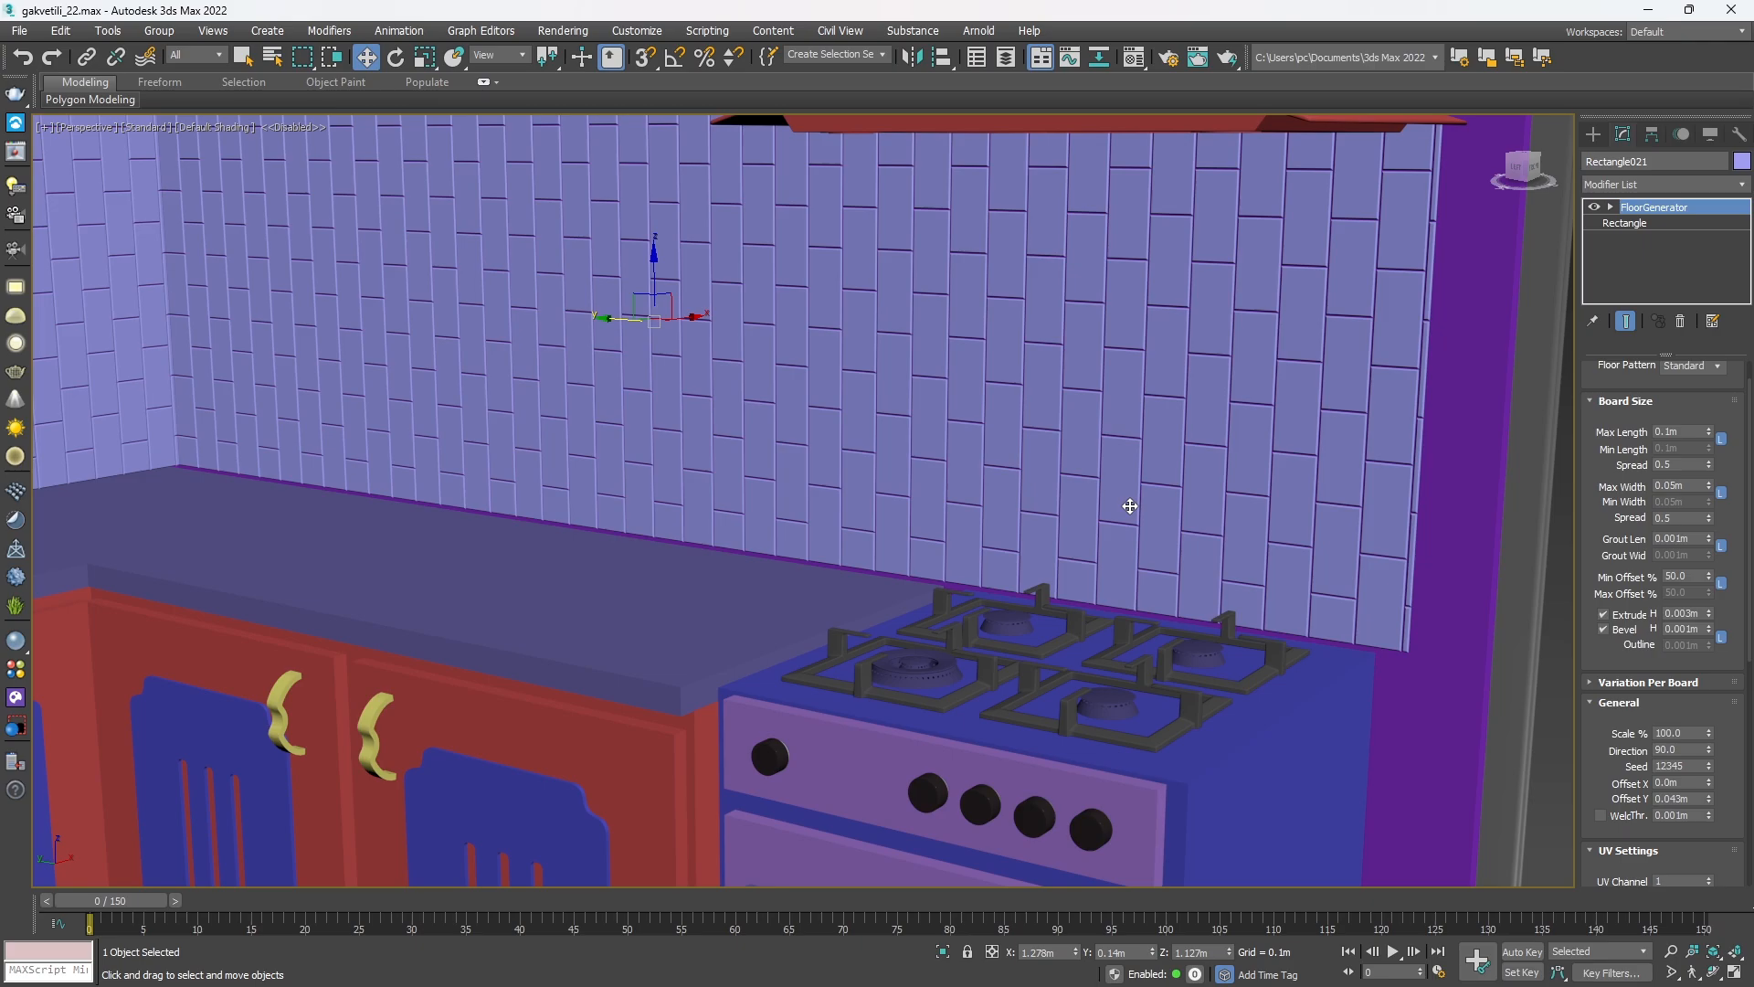
{"action": "left_click_drag", "start_coordinate": [1595, 533], "coordinate": [1595, 580]}
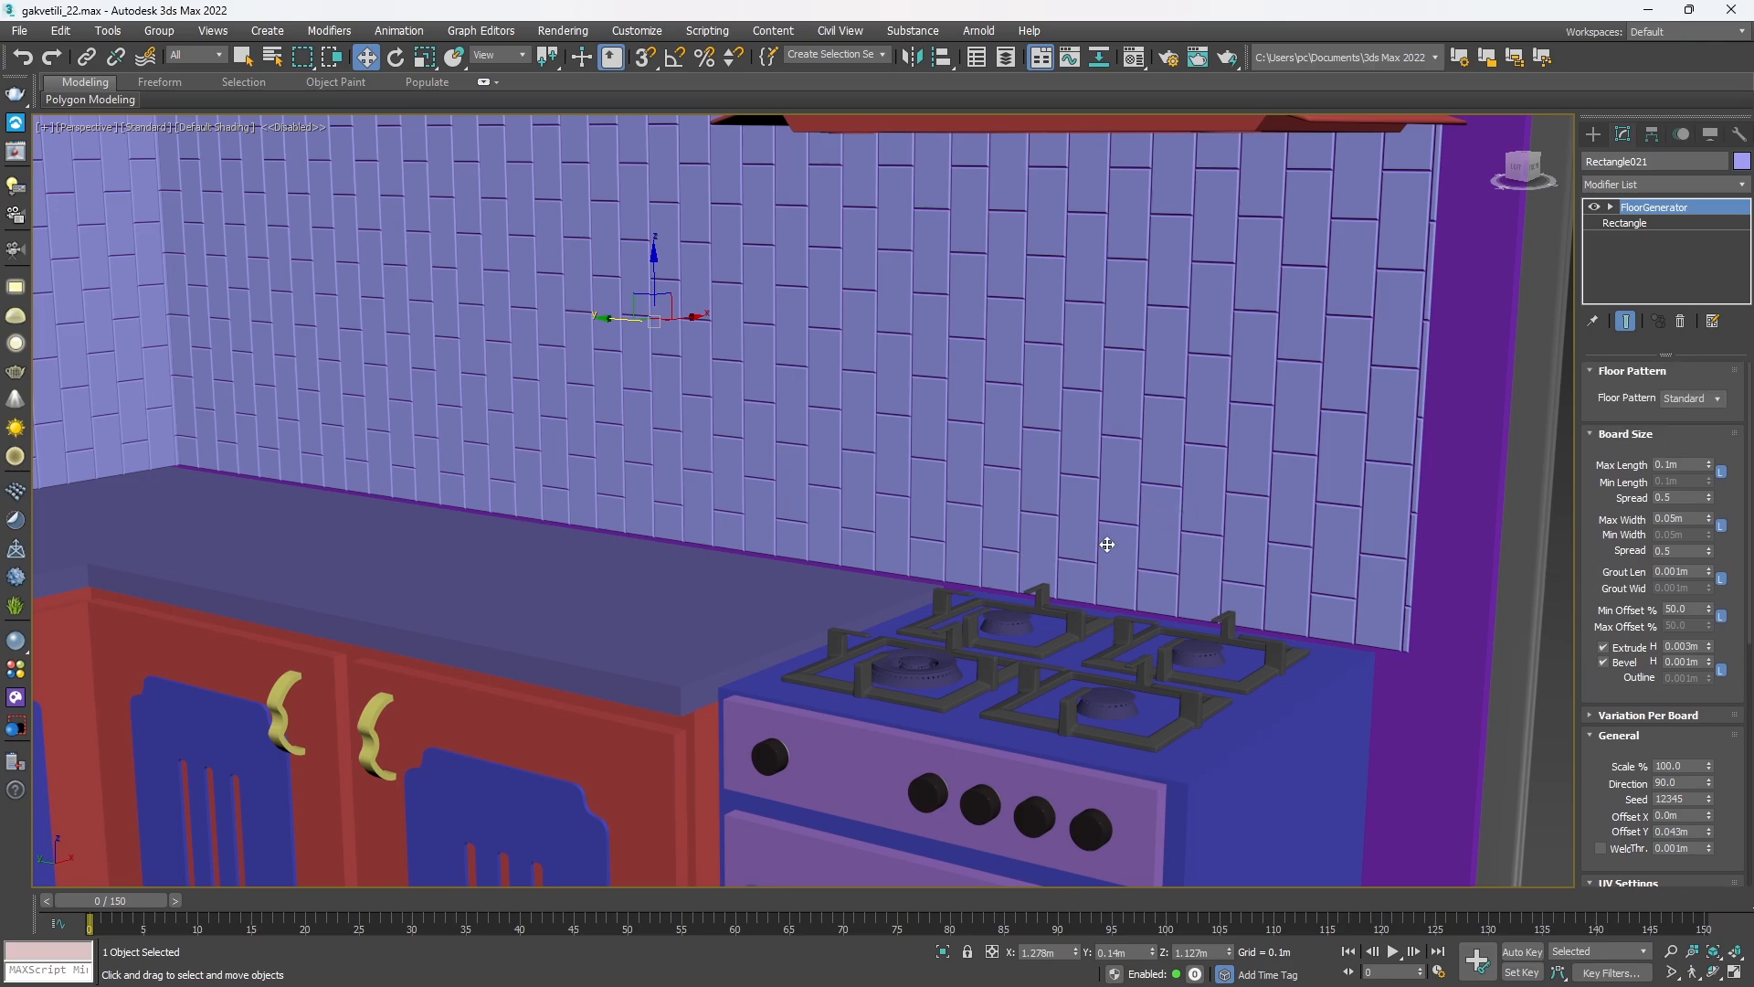
{"action": "scroll", "coordinate": [1175, 501], "scroll_direction": "down", "scroll_amount": 6}
{"action": "scroll", "coordinate": [1150, 517], "scroll_direction": "up", "scroll_amount": 4}
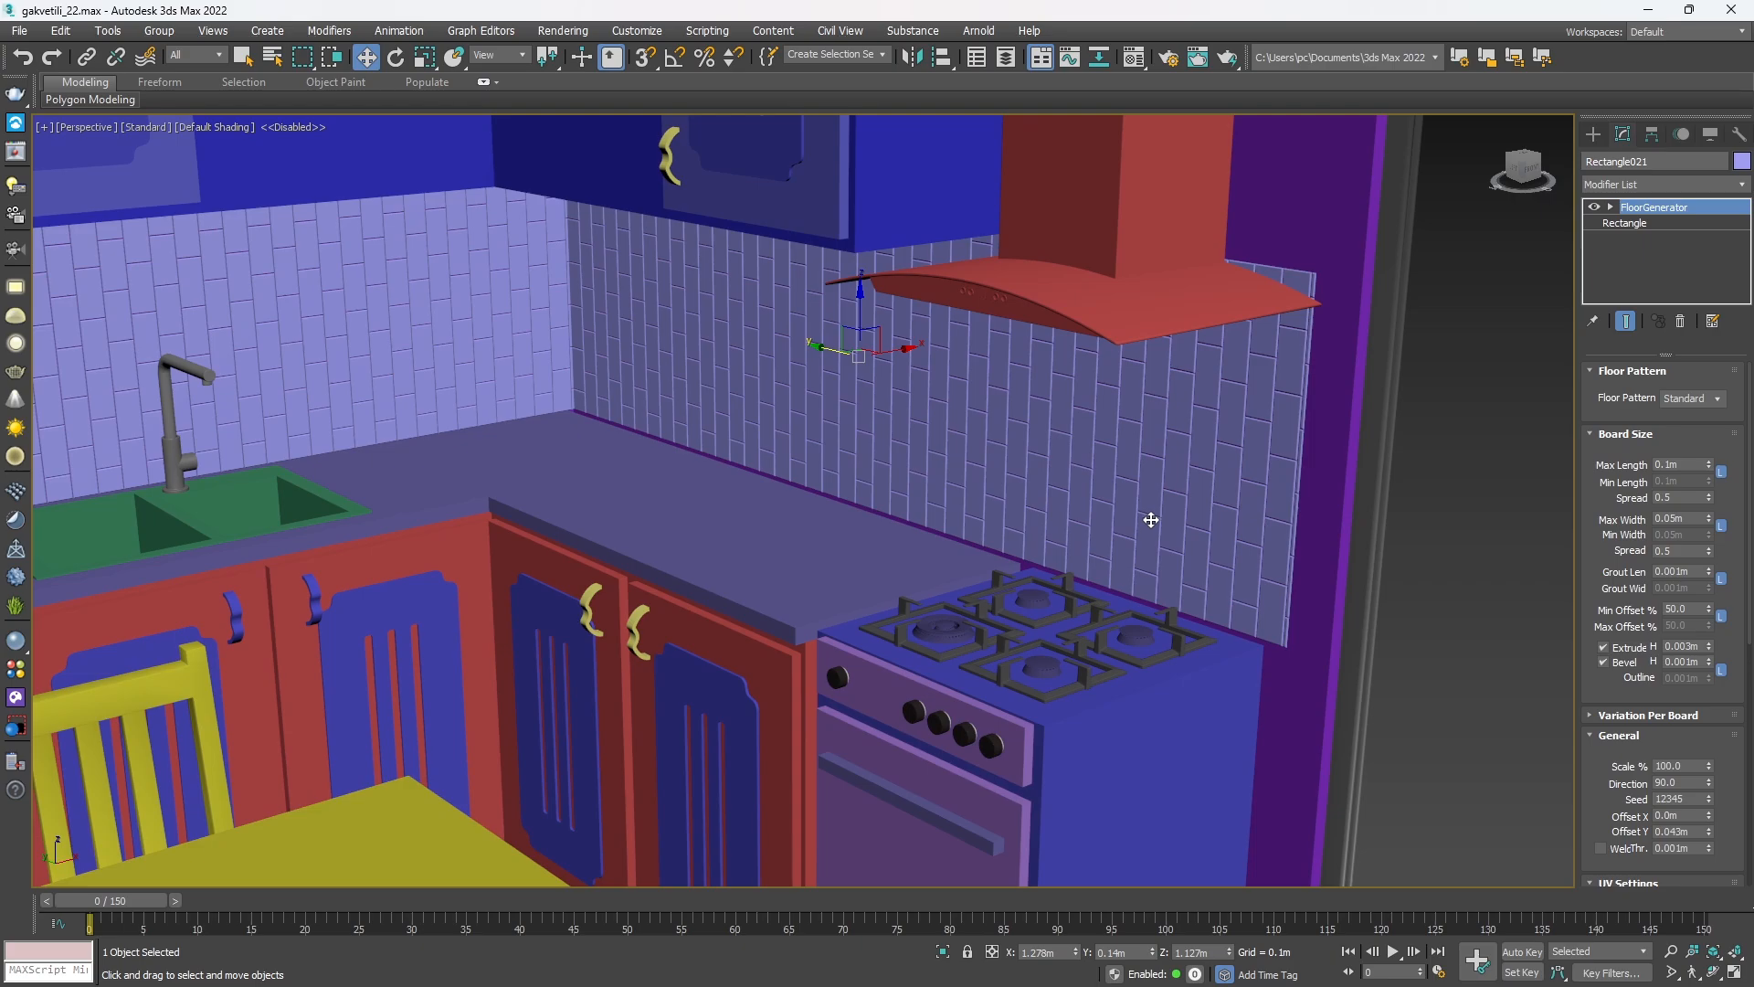
{"action": "scroll", "coordinate": [1152, 528], "scroll_direction": "down", "scroll_amount": 5}
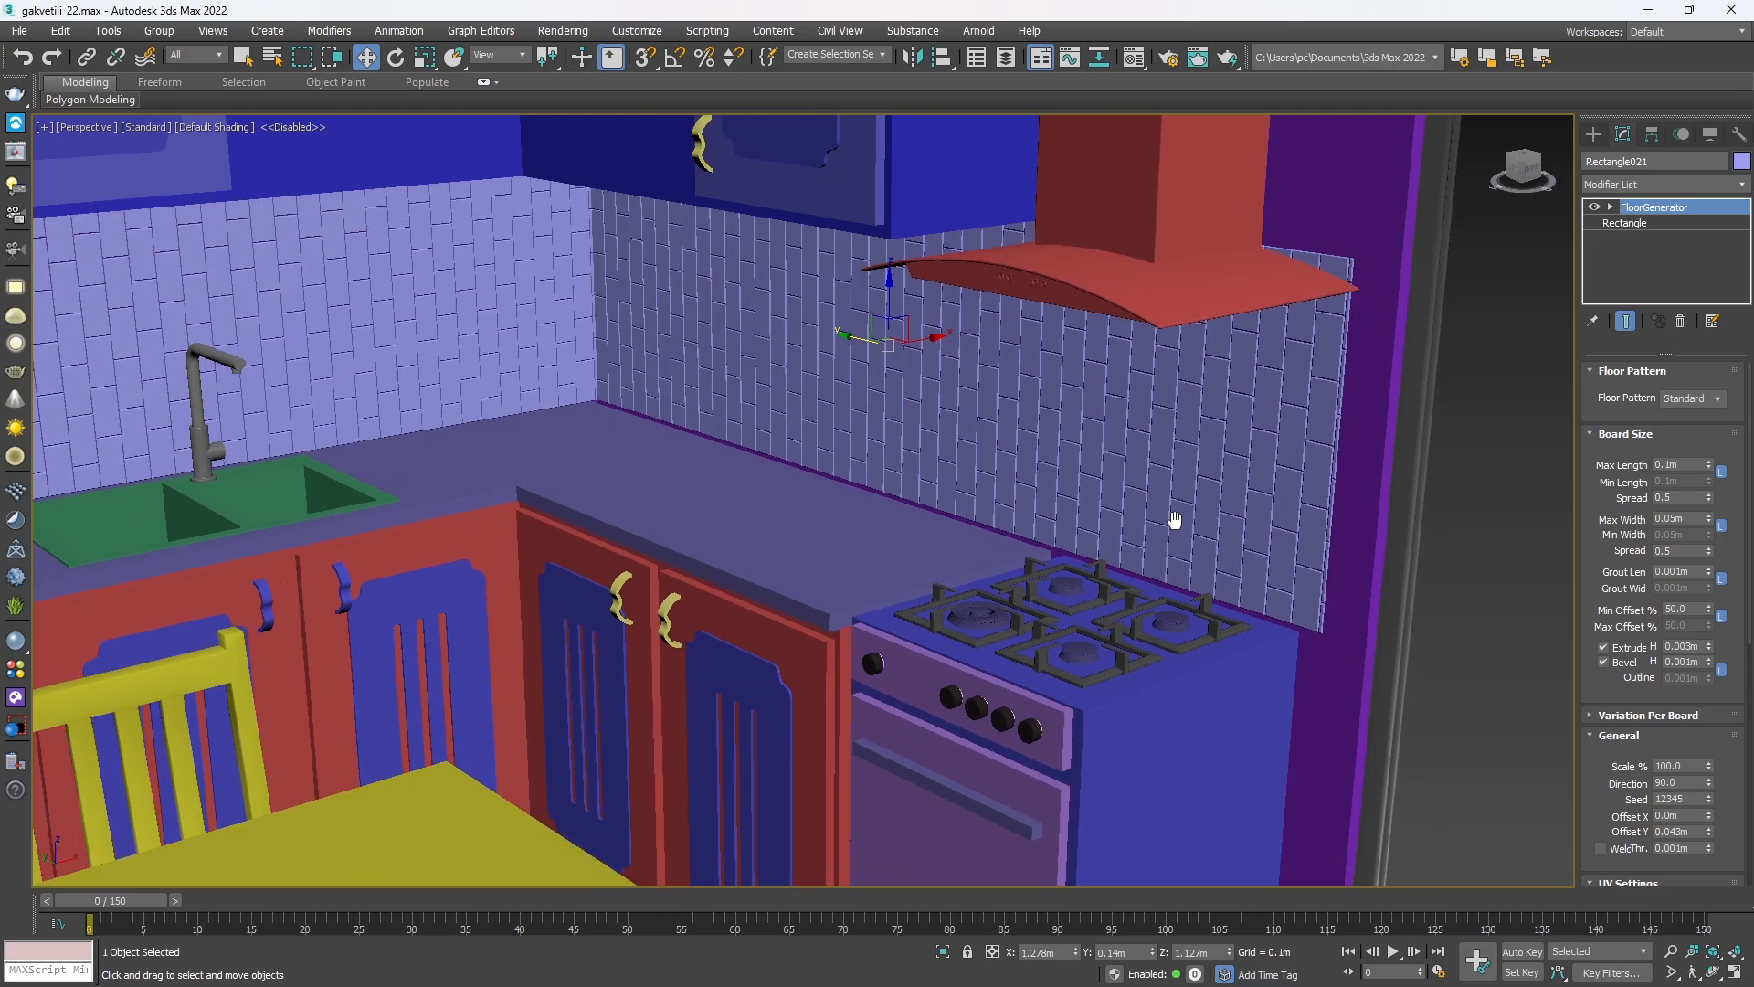